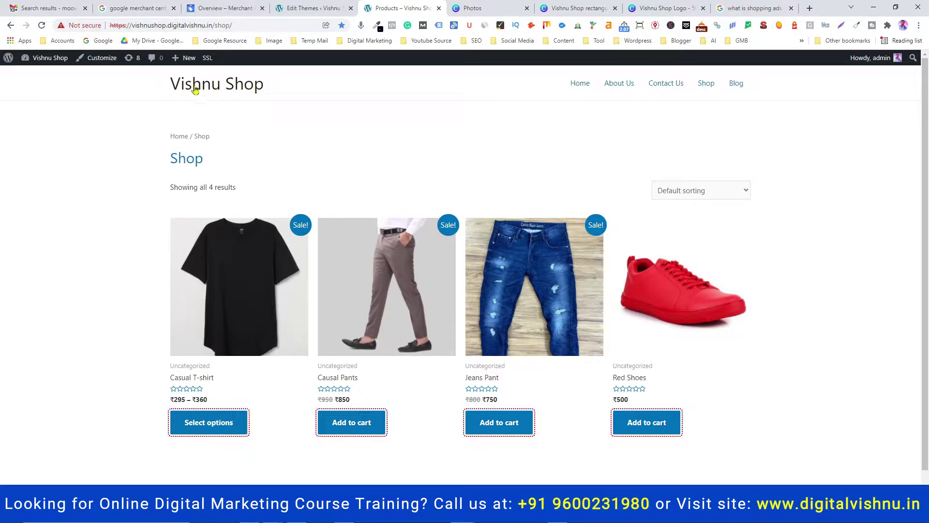
# Return to the Merchant Center signup window and enter the business name Vishnu Shop
pyautogui.click(462, 514)
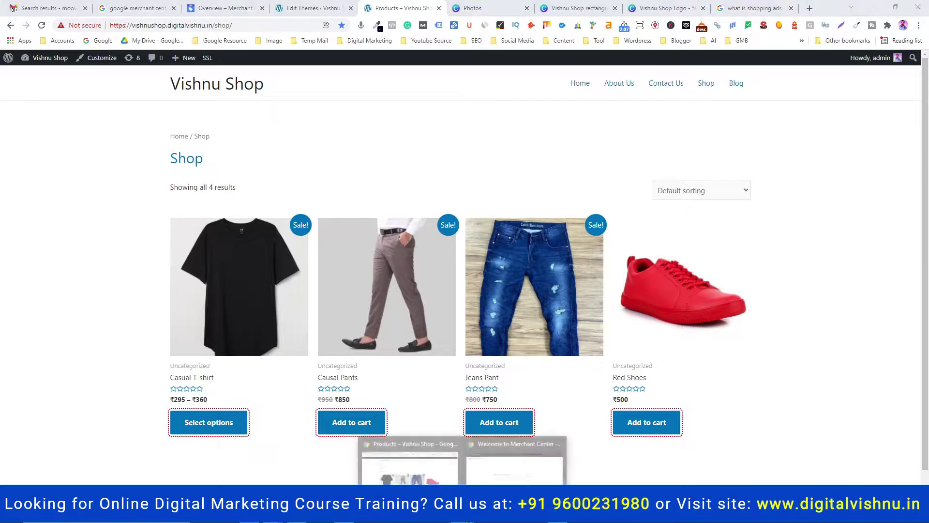
pyautogui.click(514, 462)
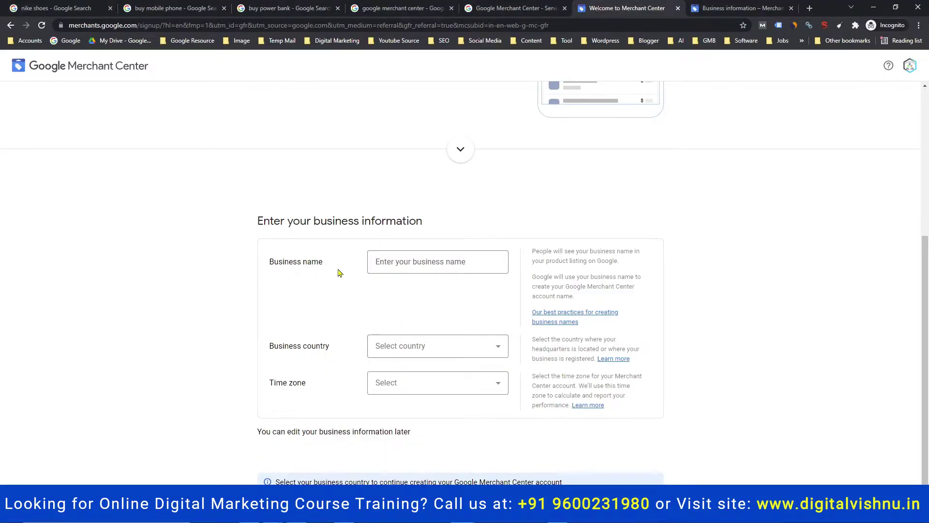
pyautogui.click(375, 263)
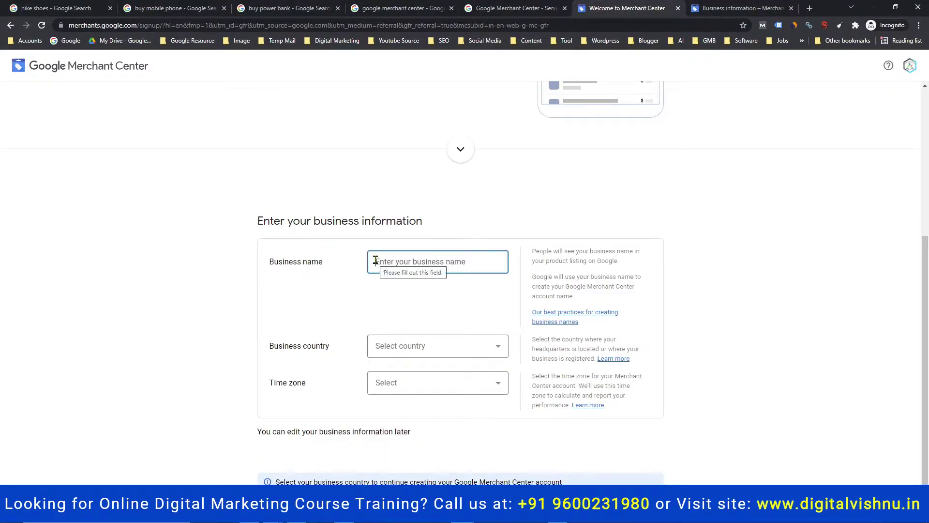
pyautogui.write('Vishnu Shop')
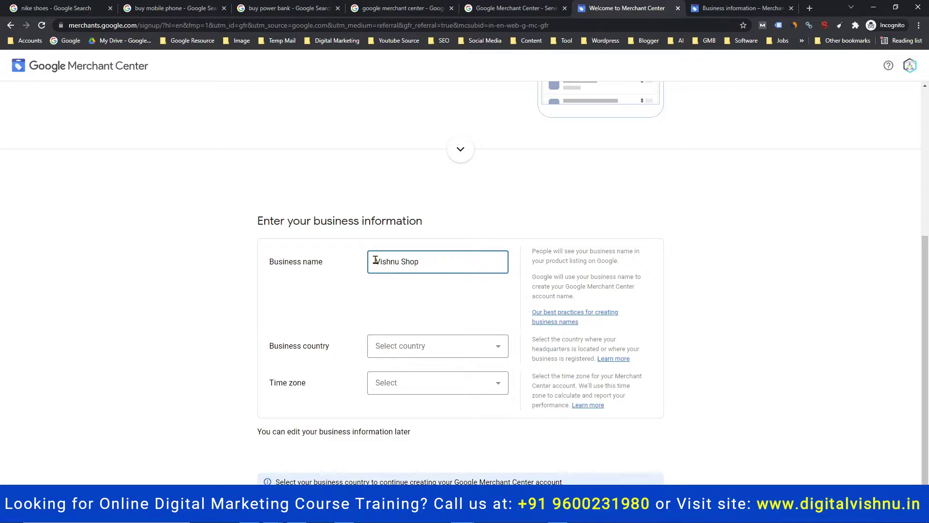
# Set the business country to India, giving the India Standard Time zone
pyautogui.click(405, 354)
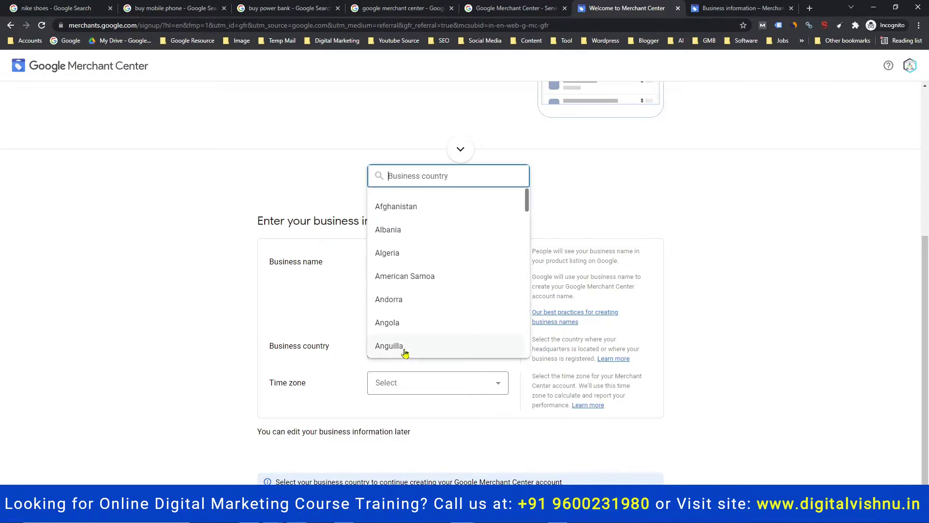
pyautogui.write('india')
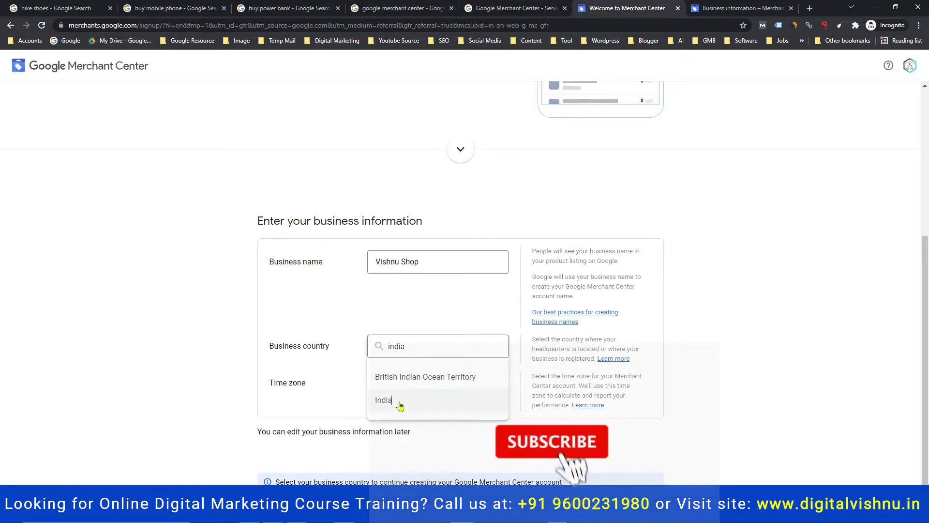
pyautogui.click(382, 401)
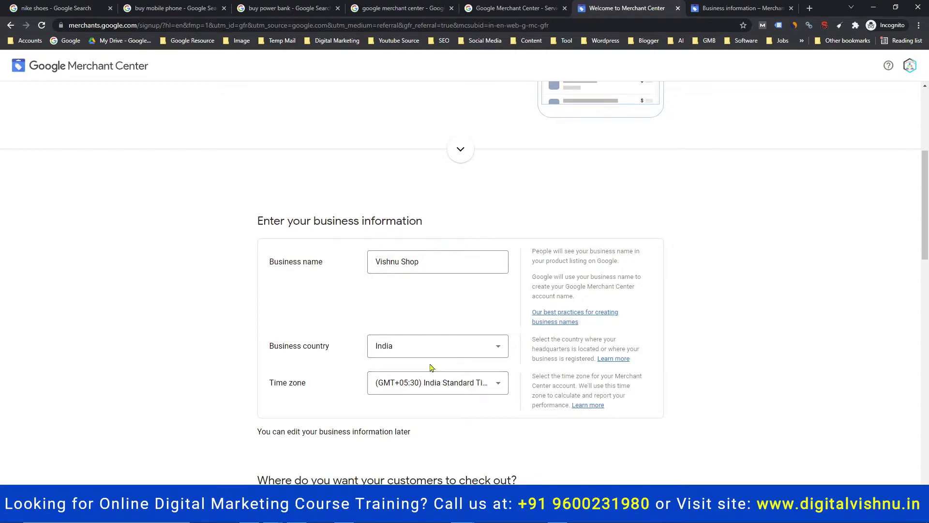
pyautogui.scroll(-4, 426, 377)
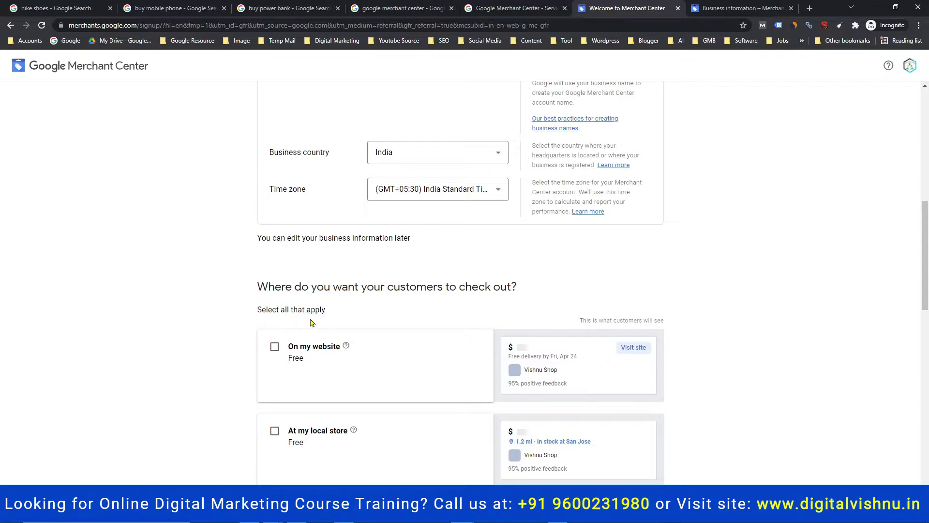
# Offer checkout both on the website and at the local store
pyautogui.click(275, 347)
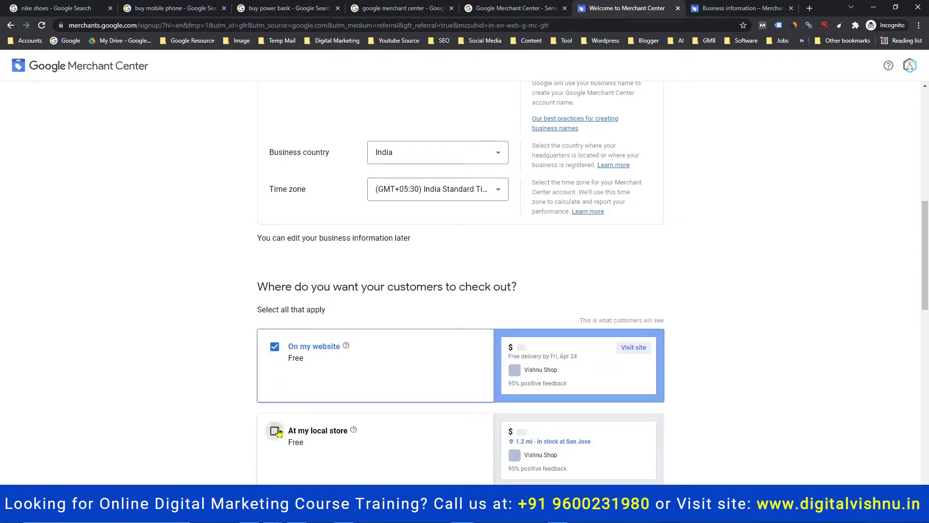
pyautogui.click(275, 431)
pyautogui.scroll(-5, 352, 412)
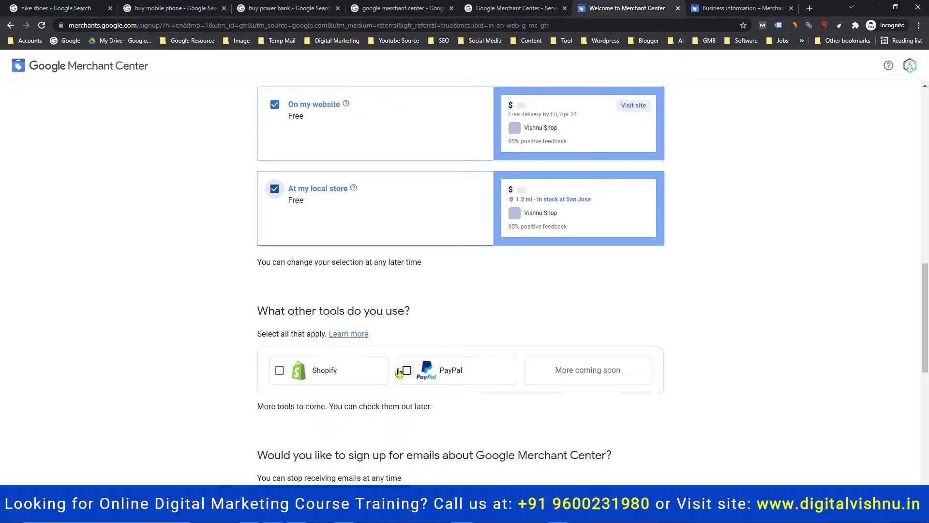
pyautogui.scroll(-1, 358, 387)
pyautogui.scroll(-4, 358, 387)
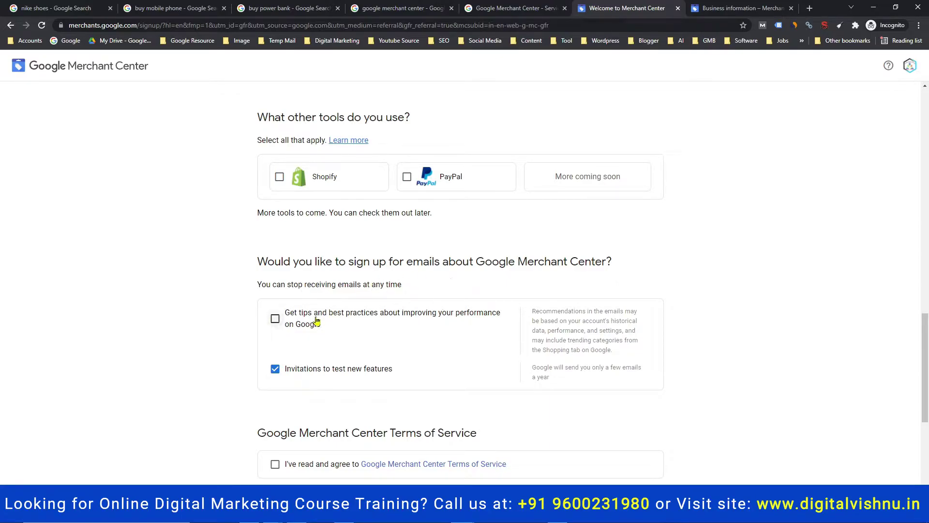
# Opt into tips emails, accept the Terms of Service, and switch to Business information
pyautogui.click(275, 319)
pyautogui.scroll(-2, 344, 346)
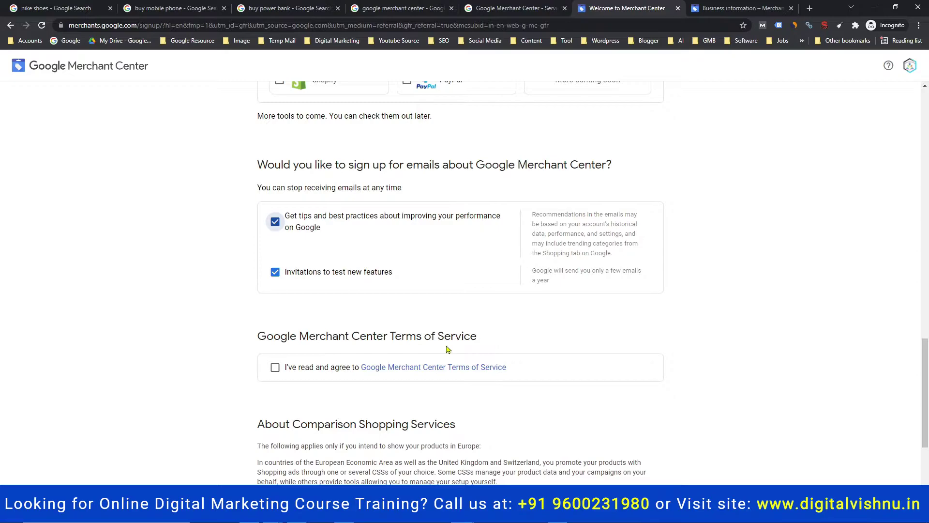
pyautogui.click(276, 369)
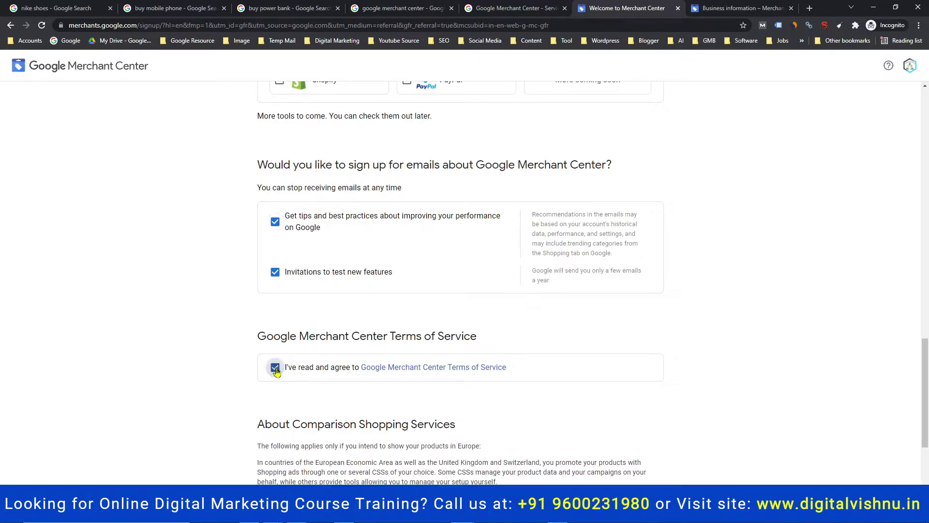
pyautogui.scroll(-4, 384, 371)
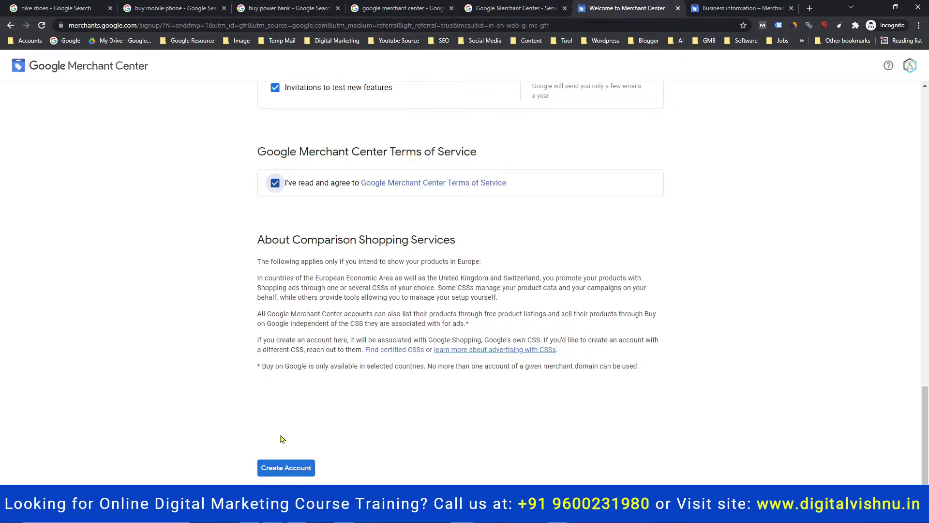
pyautogui.click(721, 5)
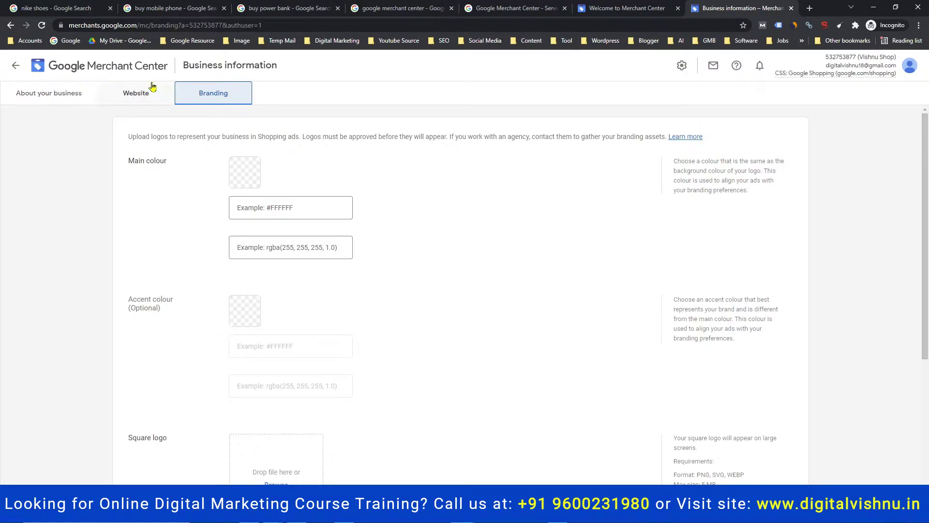
# From Overview and Products, reach Business information through the Tools and settings gear menu
pyautogui.click(129, 69)
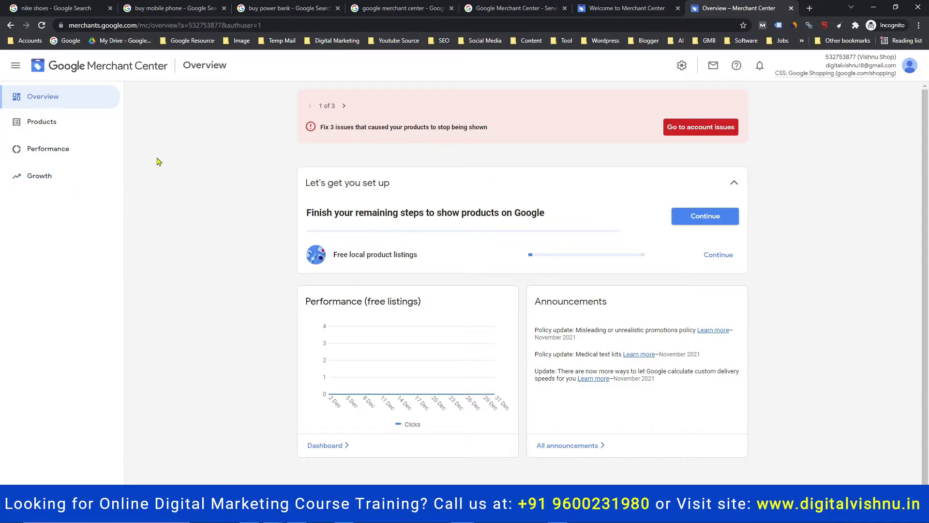
pyautogui.click(56, 125)
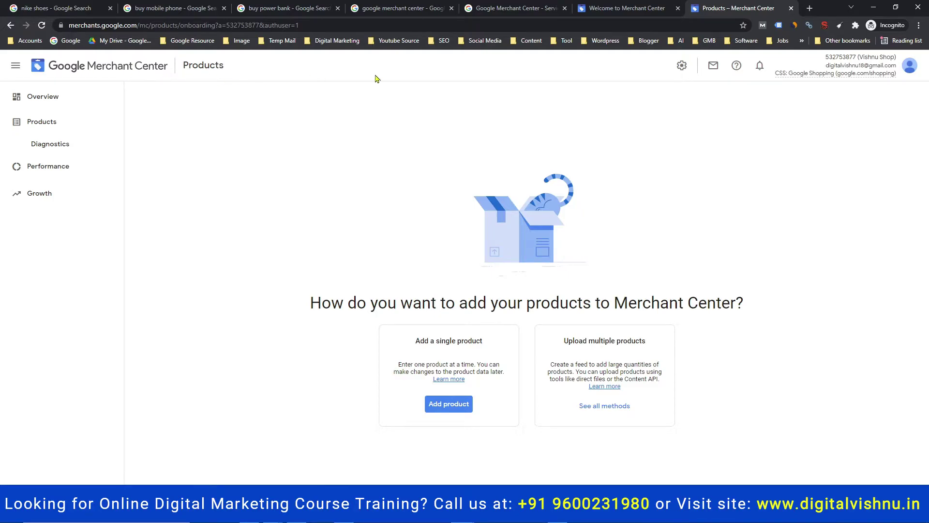
pyautogui.click(683, 66)
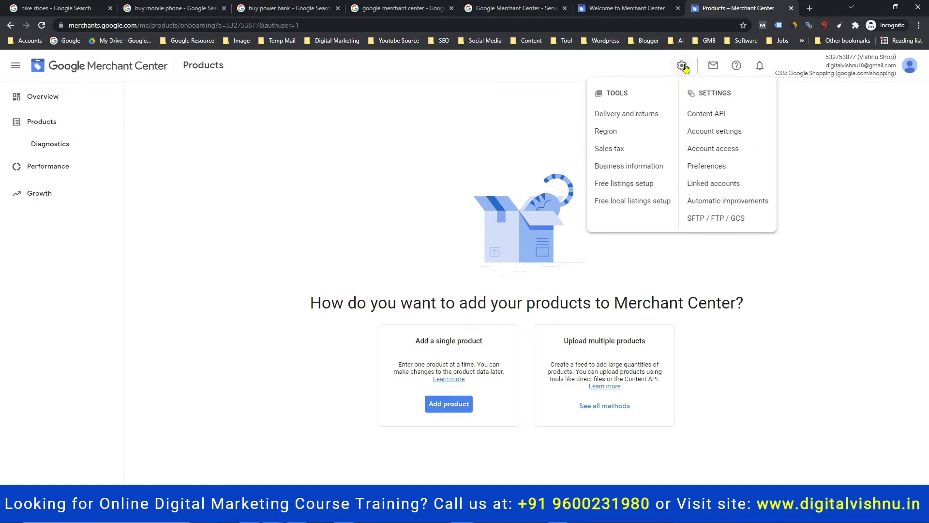
pyautogui.click(648, 167)
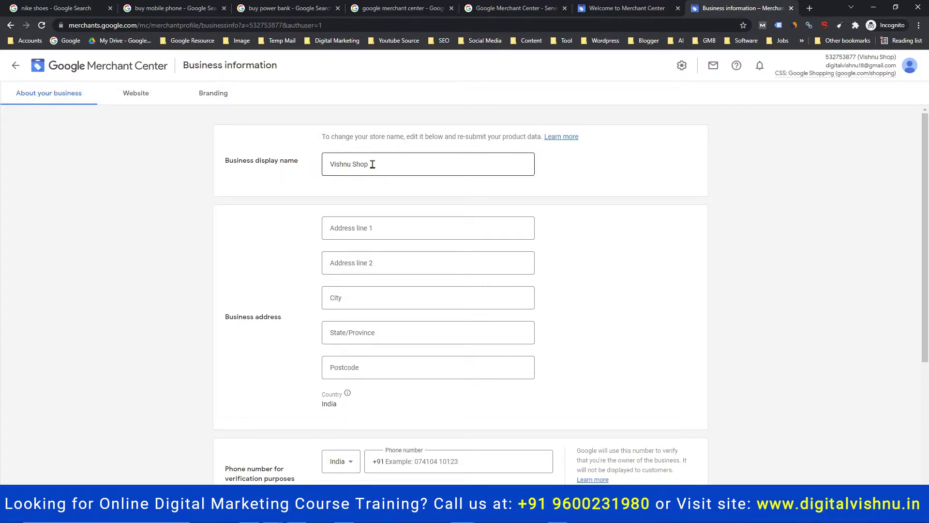
# Re-enter the display name Vishnu Shop and fill in the street address lines
pyautogui.moveTo(372, 164); pyautogui.dragTo(297, 164)
pyautogui.write('Vi')
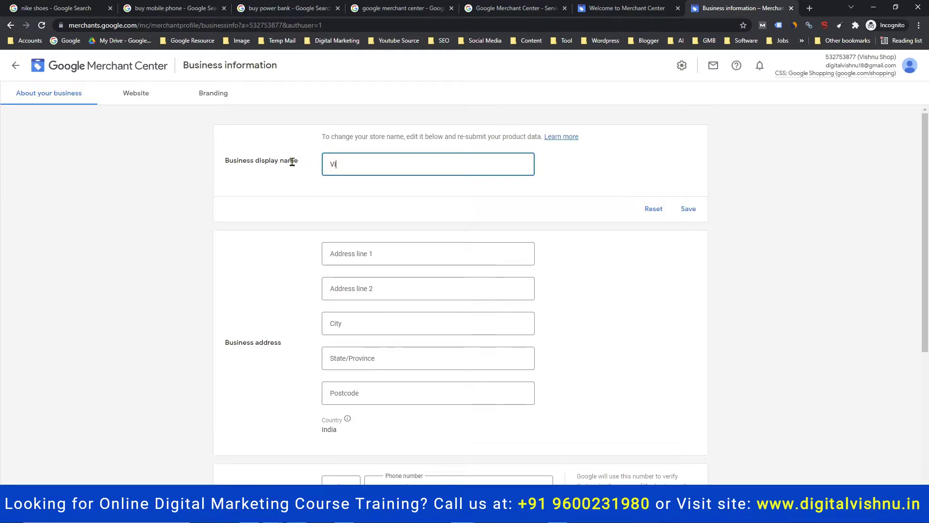
pyautogui.write('shnu Shop')
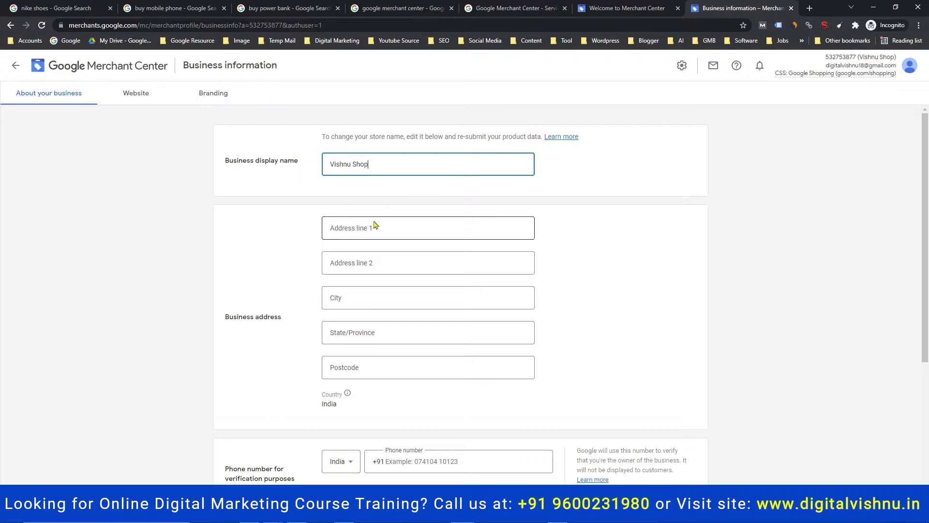
pyautogui.click(354, 231)
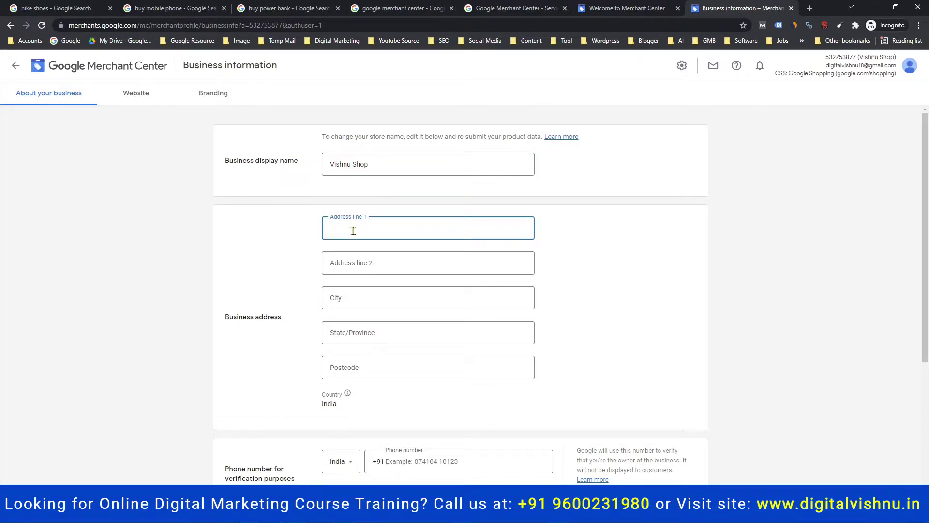
pyautogui.write('1/')
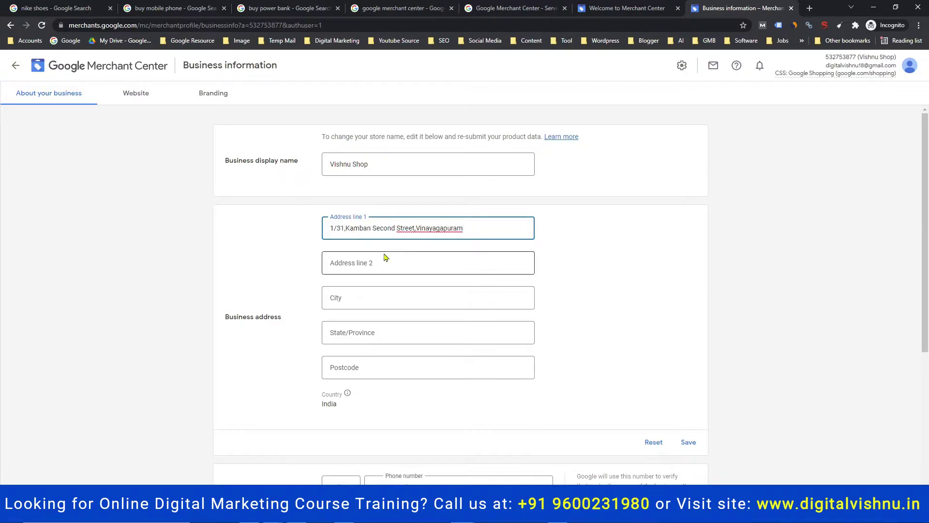
pyautogui.click(418, 229)
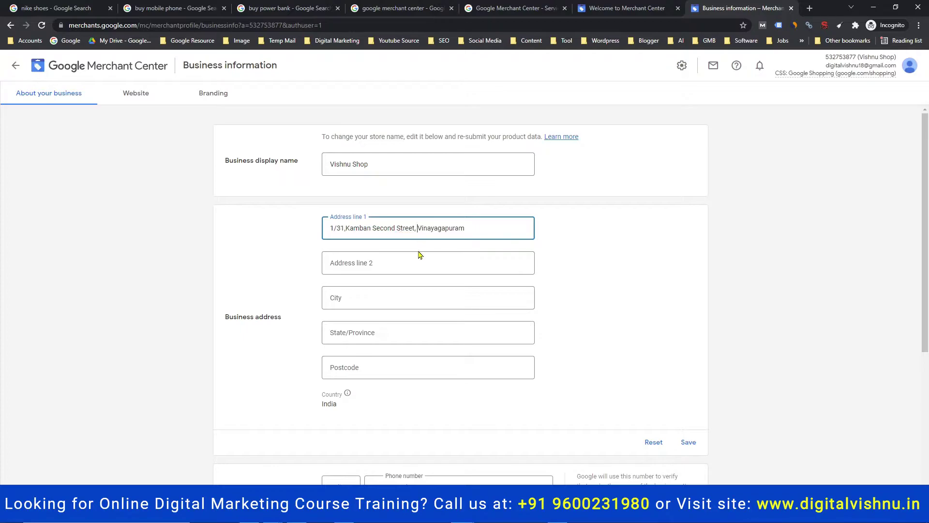
pyautogui.click(371, 261)
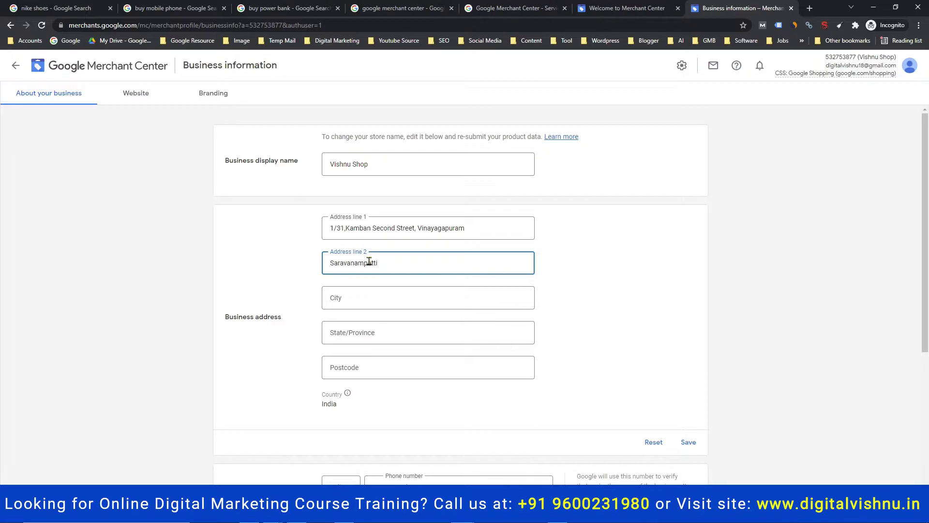
# Fill in the city, state and postcode of the business address
pyautogui.click(343, 300)
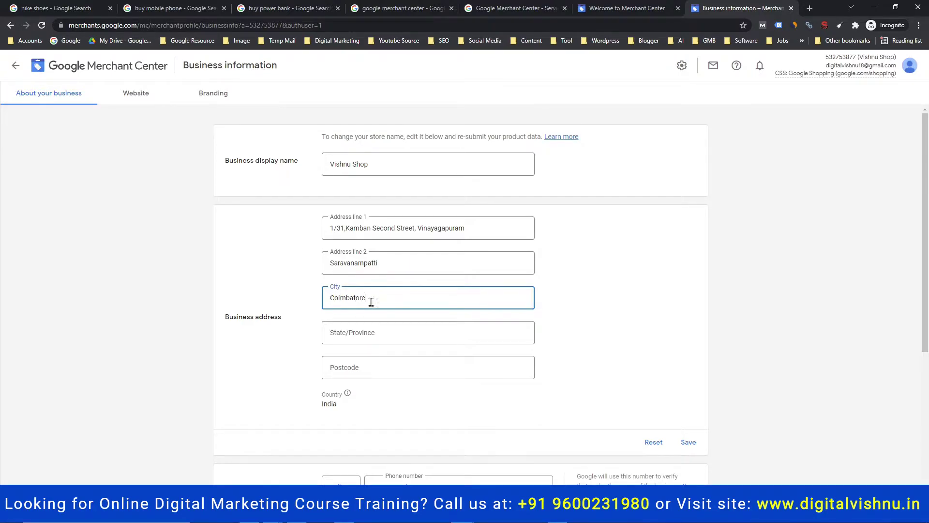
pyautogui.click(354, 332)
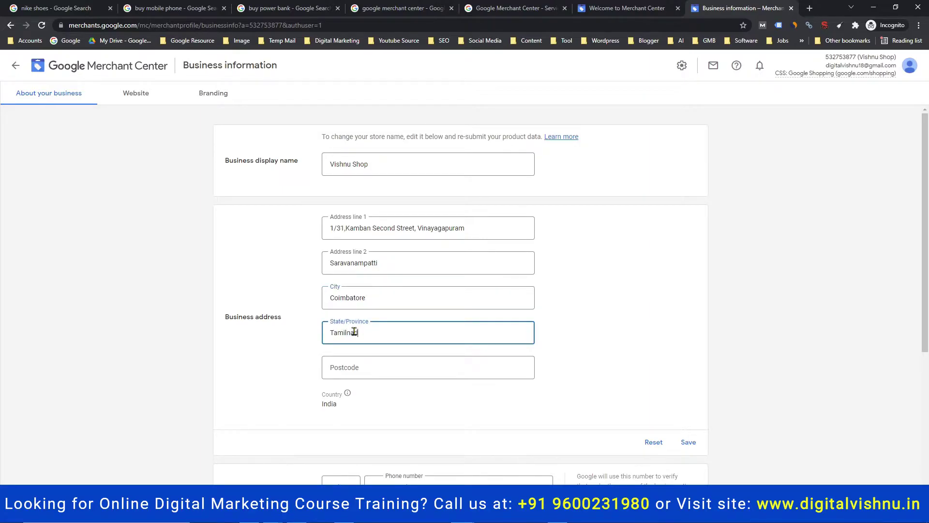
pyautogui.click(351, 364)
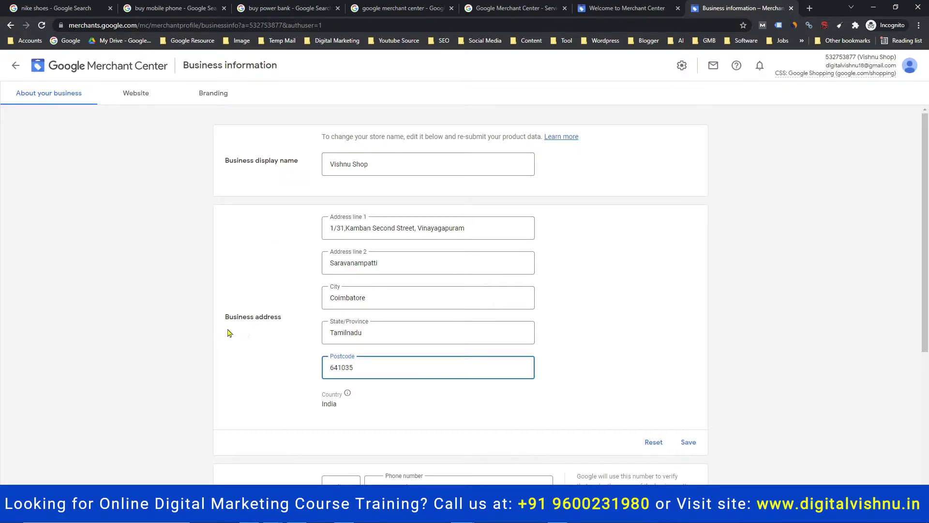
pyautogui.scroll(-1, 587, 318)
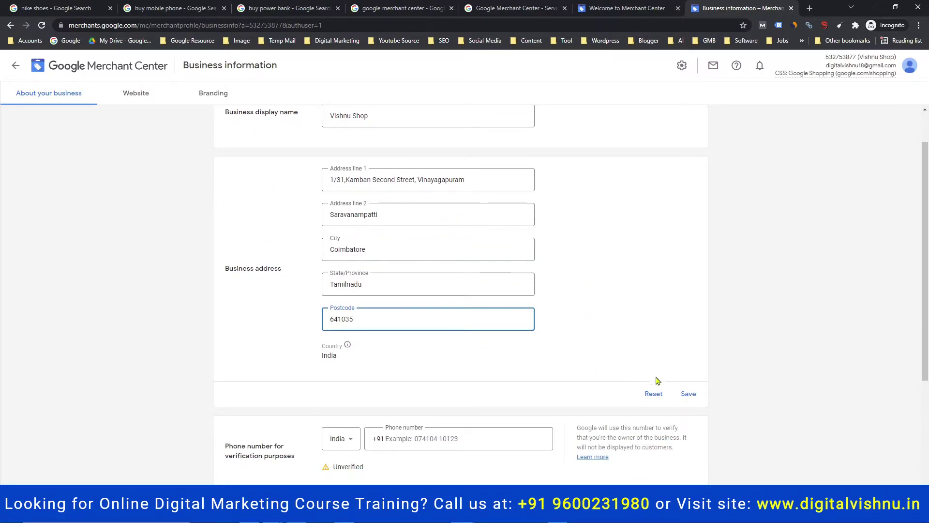
# Enter the verification phone number, then go to the Website verification settings
pyautogui.scroll(-3, 583, 319)
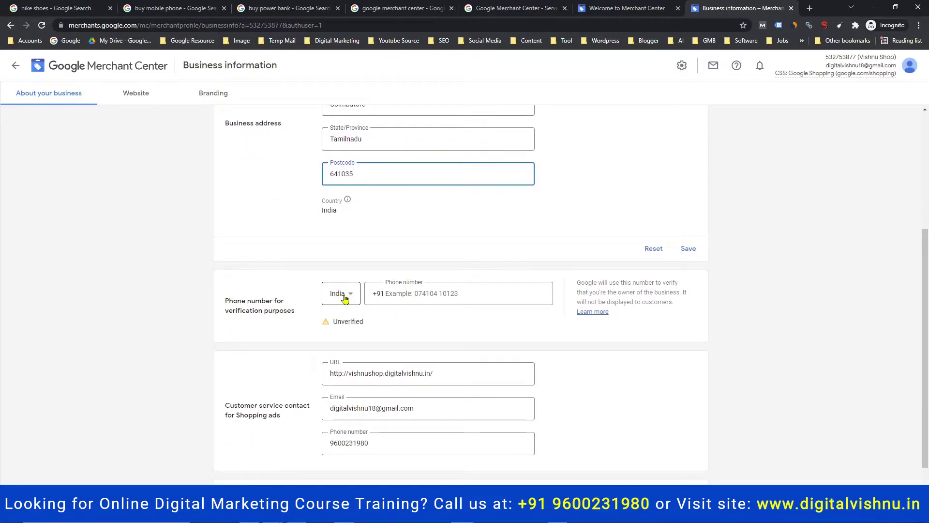
pyautogui.click(410, 293)
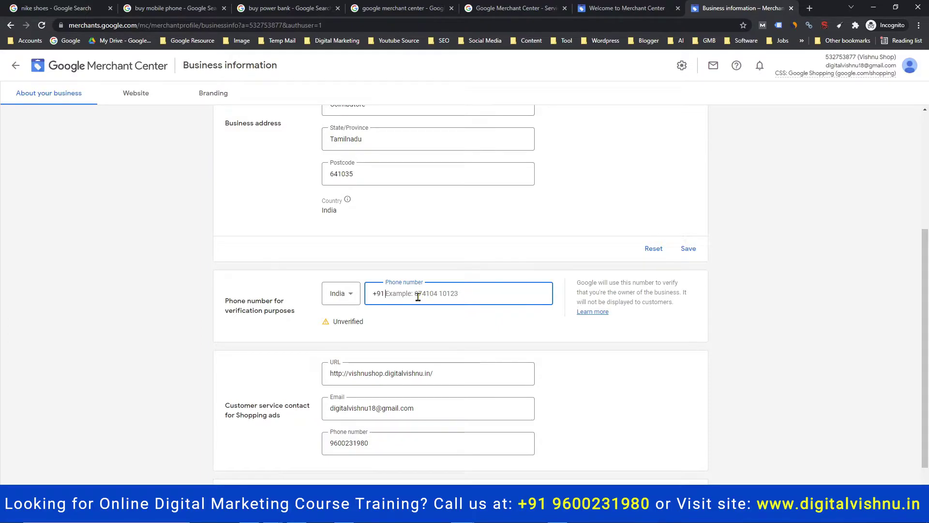
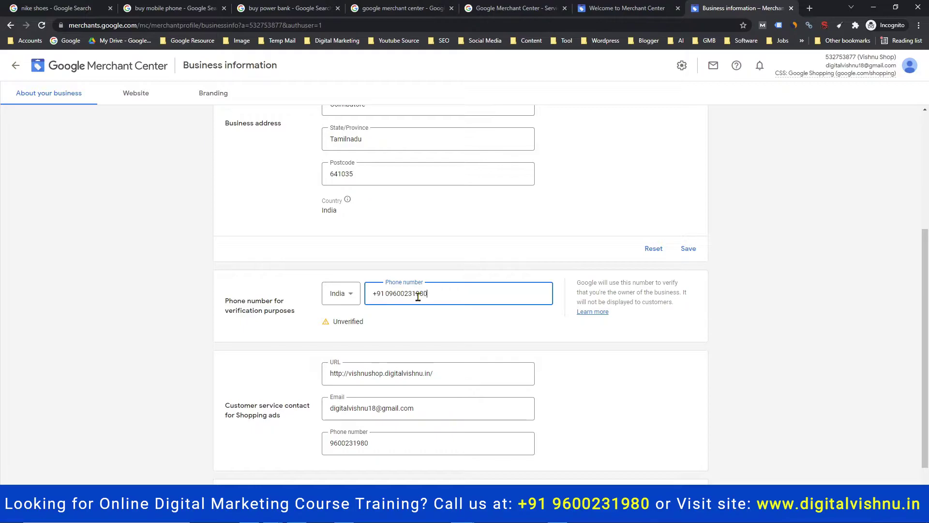
pyautogui.scroll(-1, 469, 336)
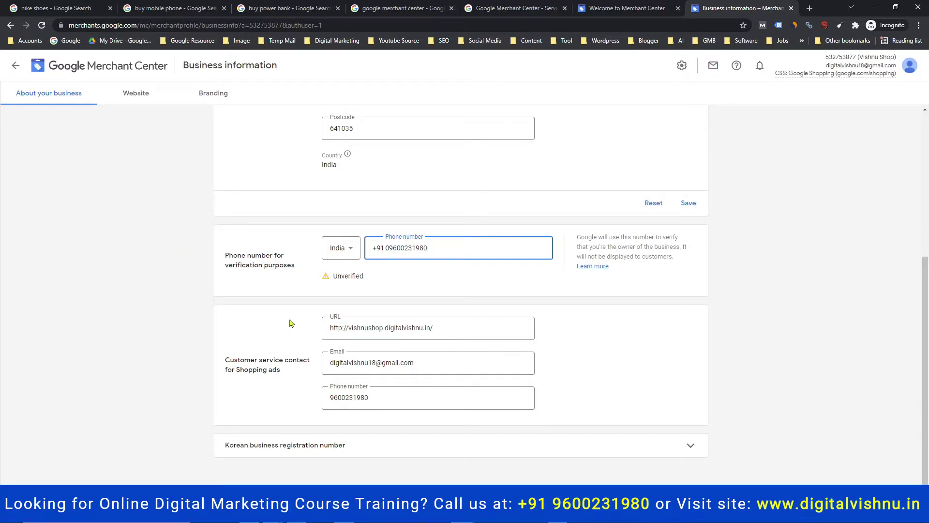
pyautogui.click(144, 104)
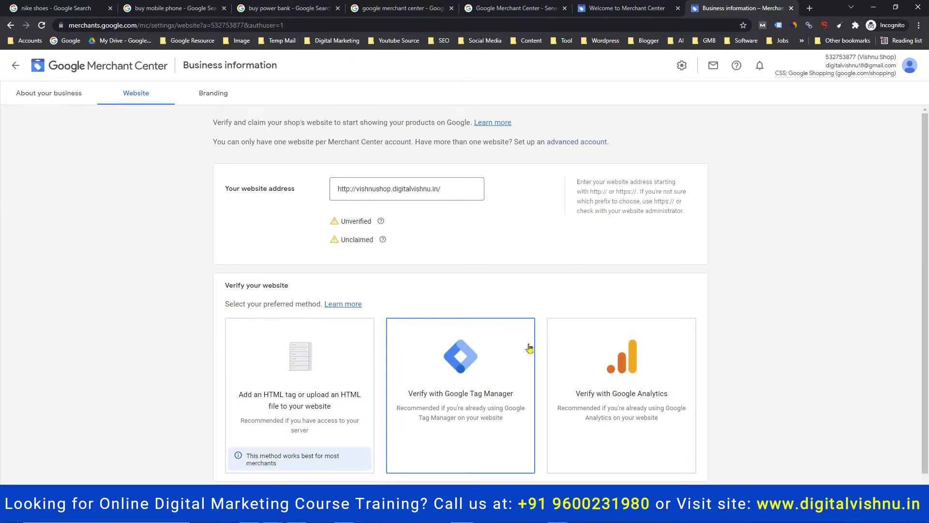
# Choose HTML tag verification and copy the google-site-verification meta tag
pyautogui.scroll(-1, 339, 338)
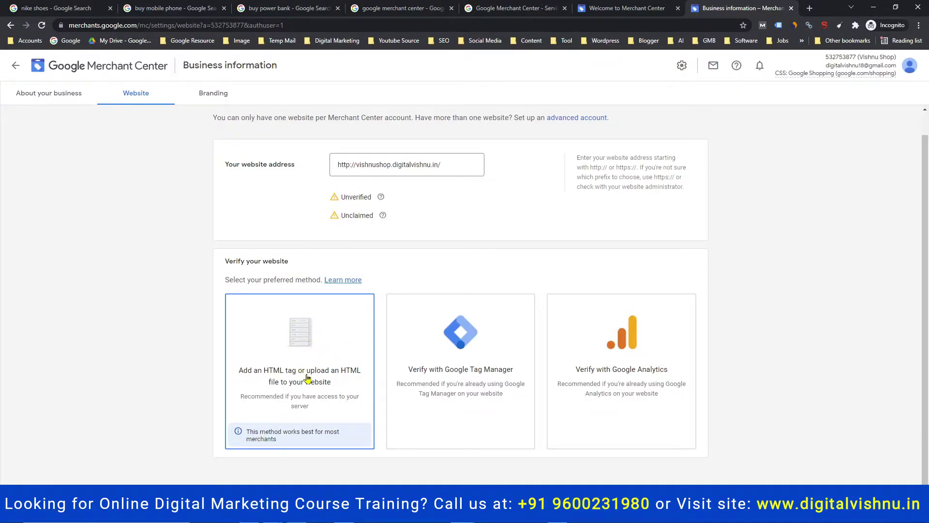
pyautogui.click(304, 344)
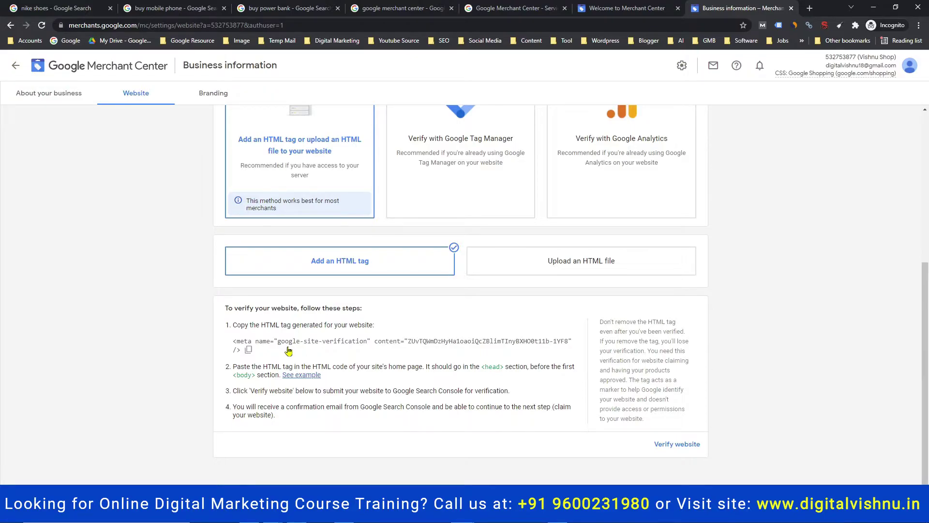
pyautogui.click(574, 262)
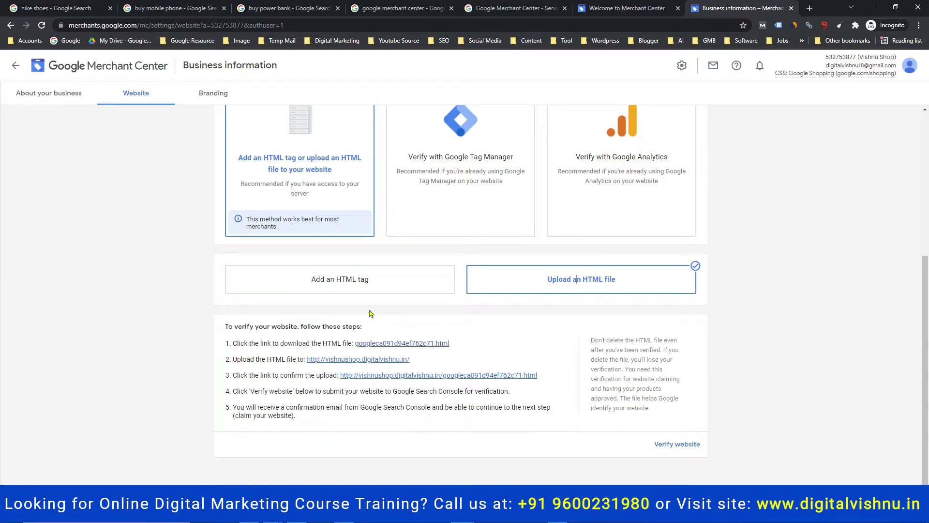
pyautogui.click(357, 289)
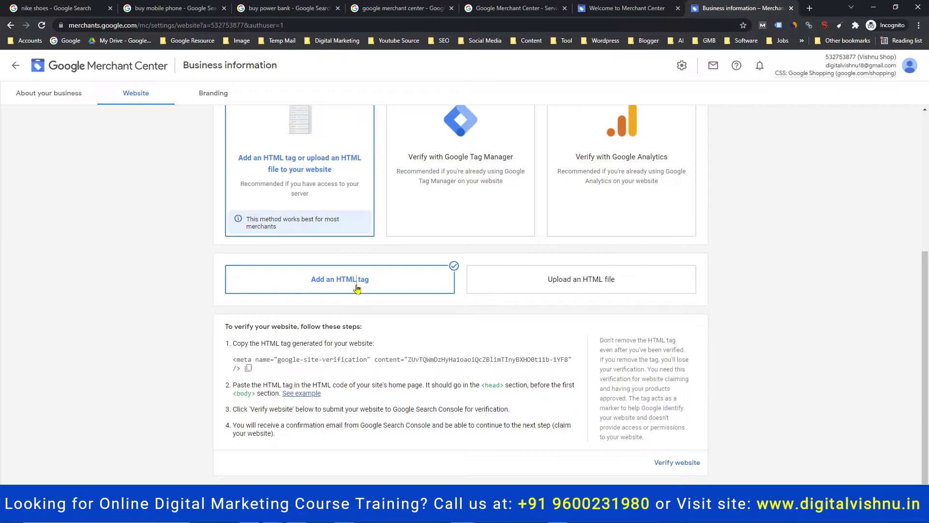
pyautogui.click(248, 368)
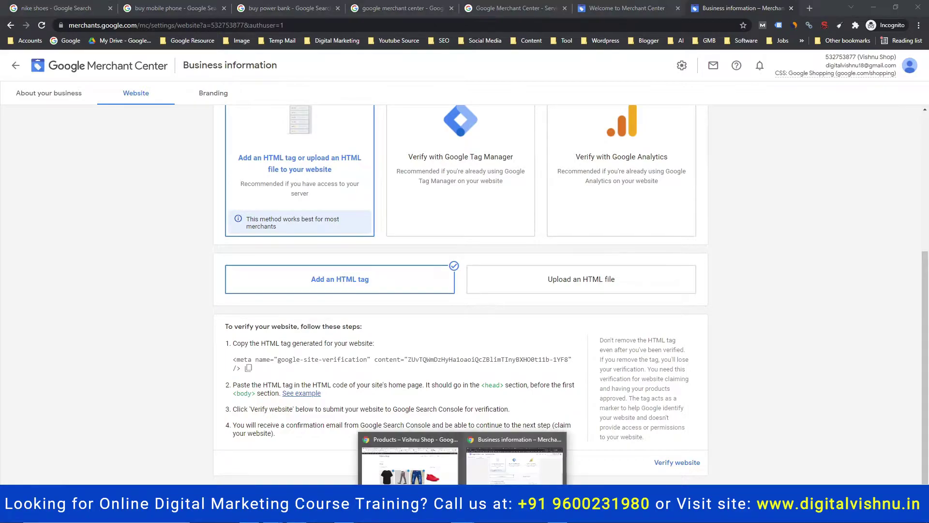
# Bring up the WordPress Theme Editor showing Astra's header.php
pyautogui.click(421, 460)
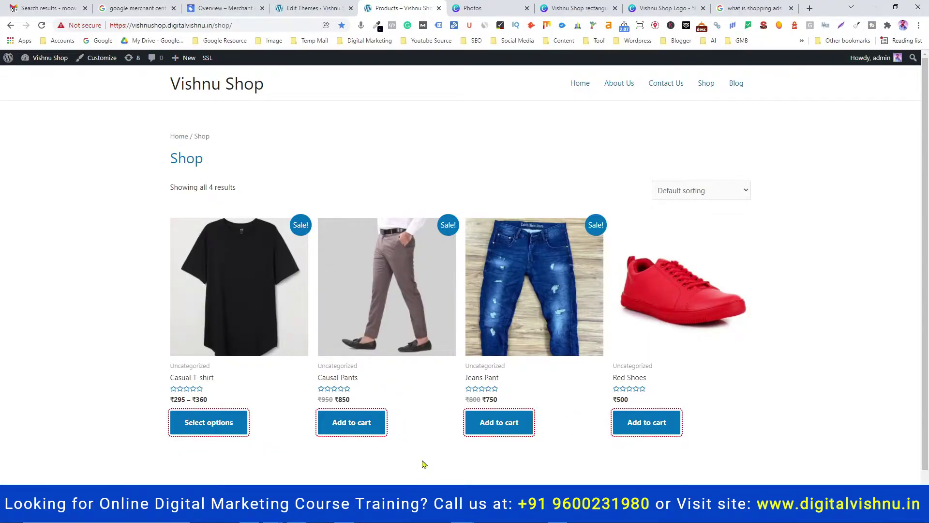
pyautogui.click(313, 8)
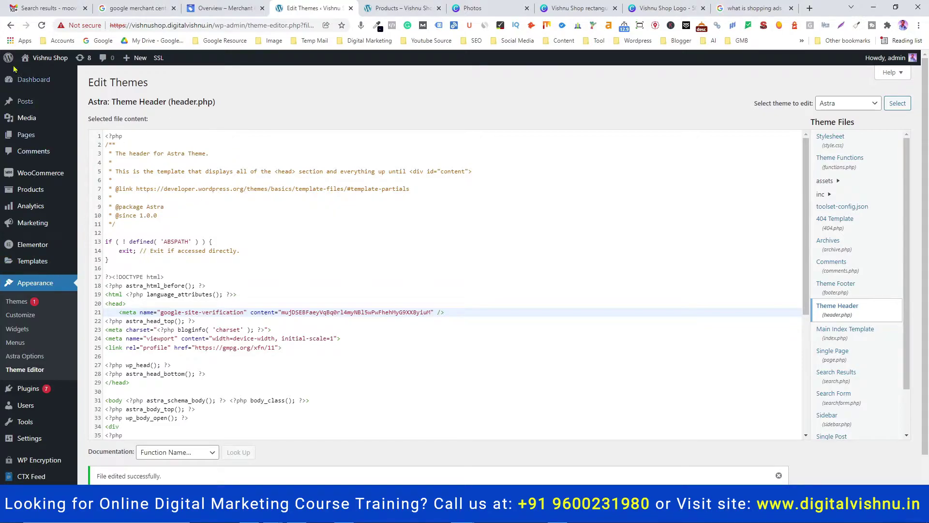
pyautogui.moveTo(8, 58)
# Back in Merchant Center, review the Website verification page and move to Branding
pyautogui.moveTo(494, 513)
pyautogui.click(515, 460)
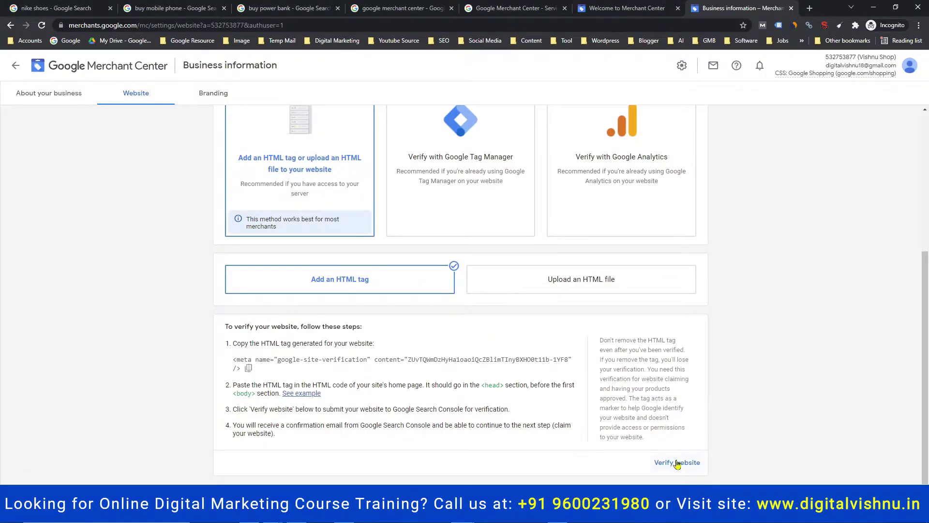
pyautogui.scroll(5, 516, 318)
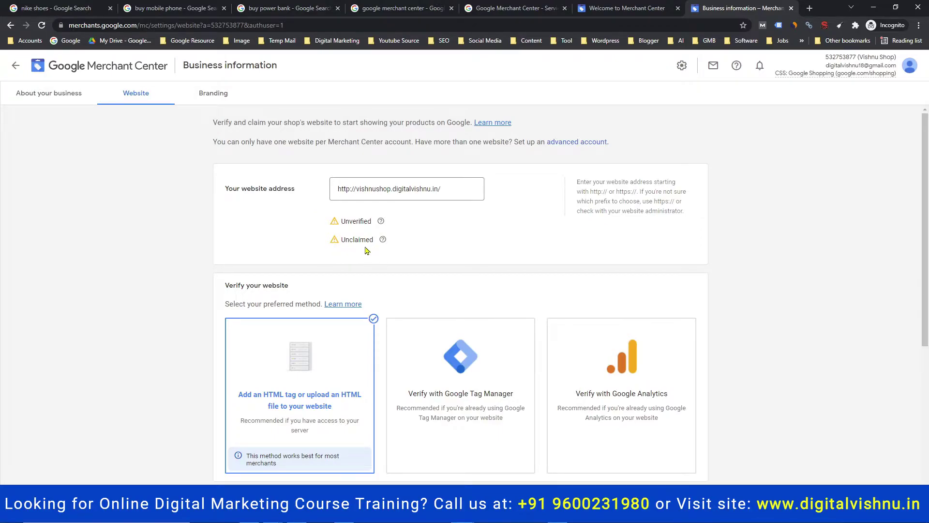
pyautogui.scroll(-4, 593, 381)
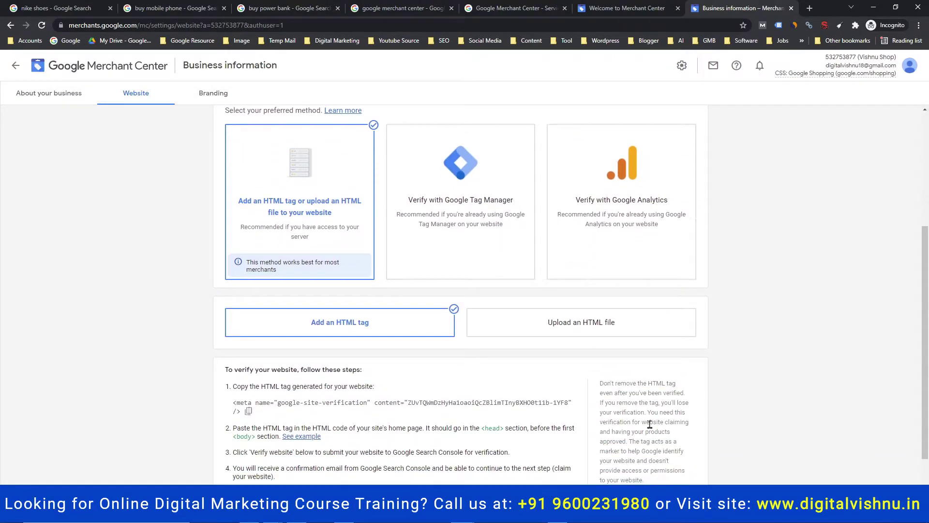
pyautogui.scroll(-1, 650, 424)
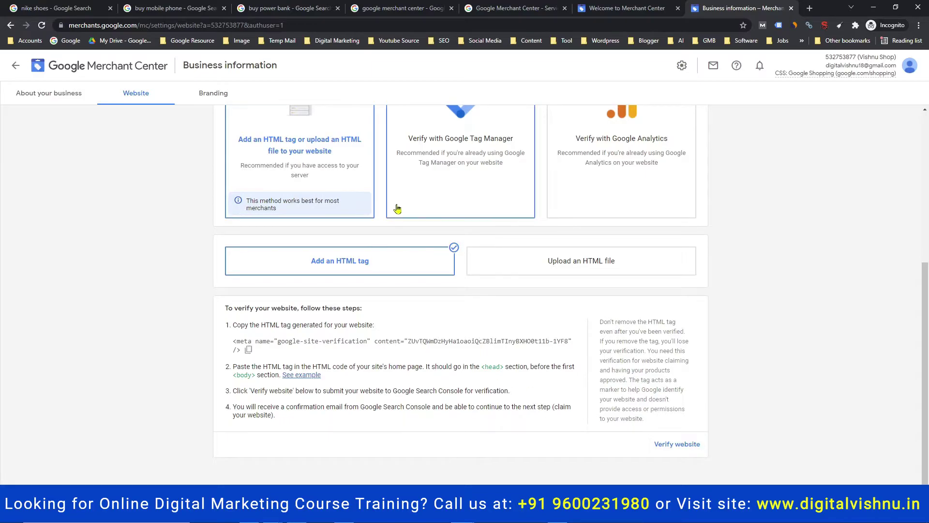
pyautogui.scroll(5, 421, 264)
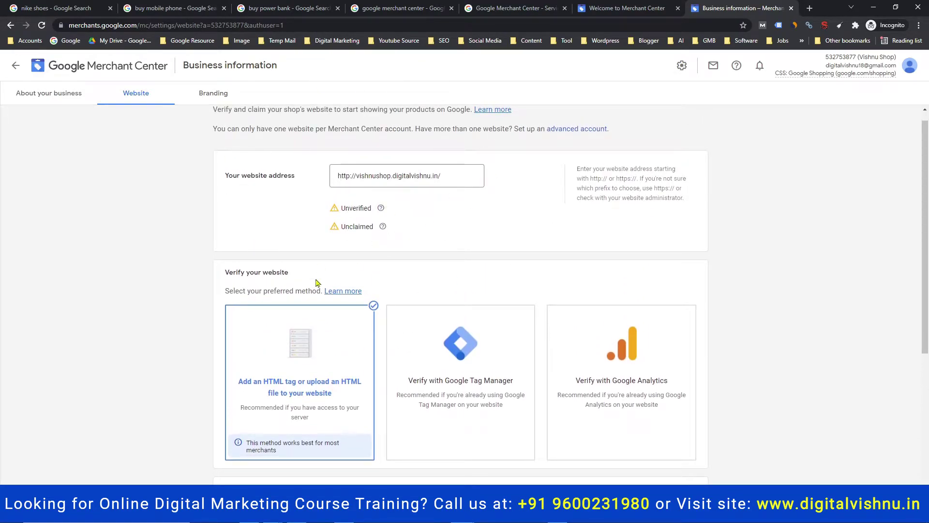
pyautogui.click(202, 99)
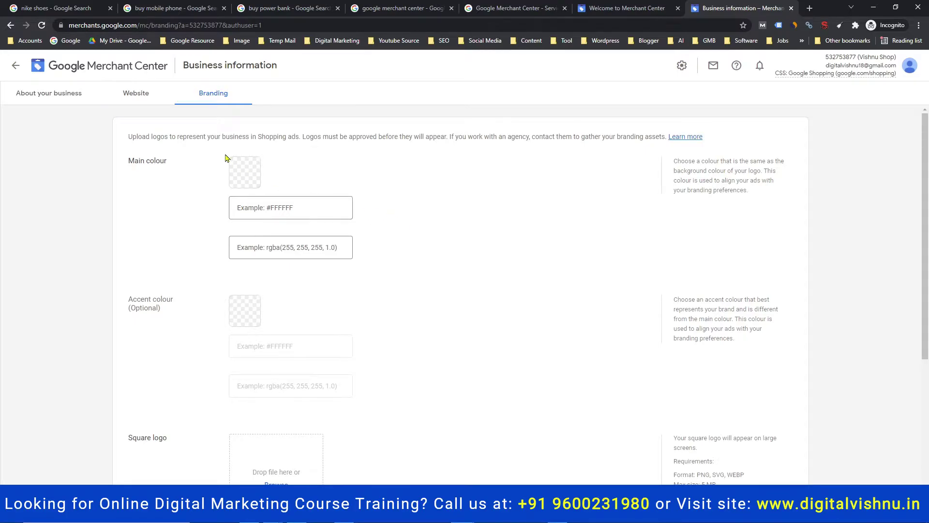
# Highlight the square logo requirements: formats including WEBP, 5 MB limit, 500 × 500 minimum
pyautogui.scroll(-3, 426, 247)
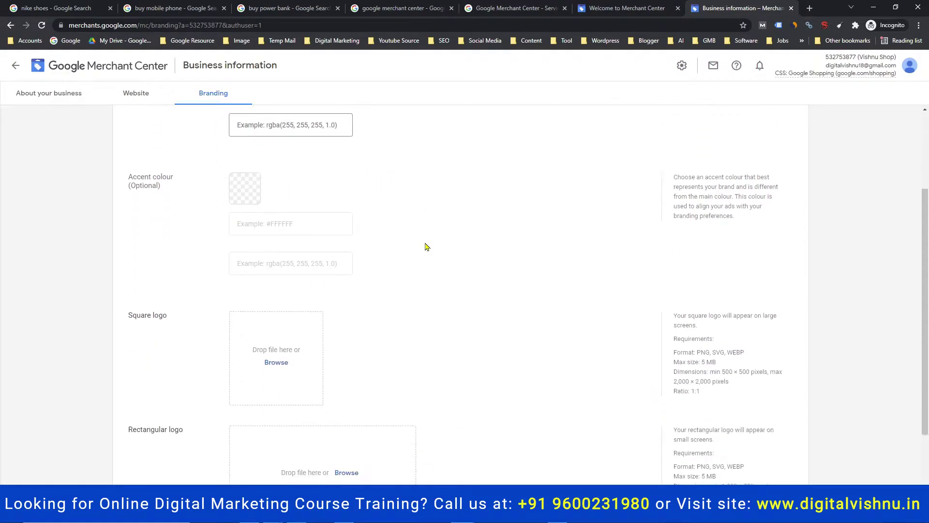
pyautogui.scroll(-2, 426, 246)
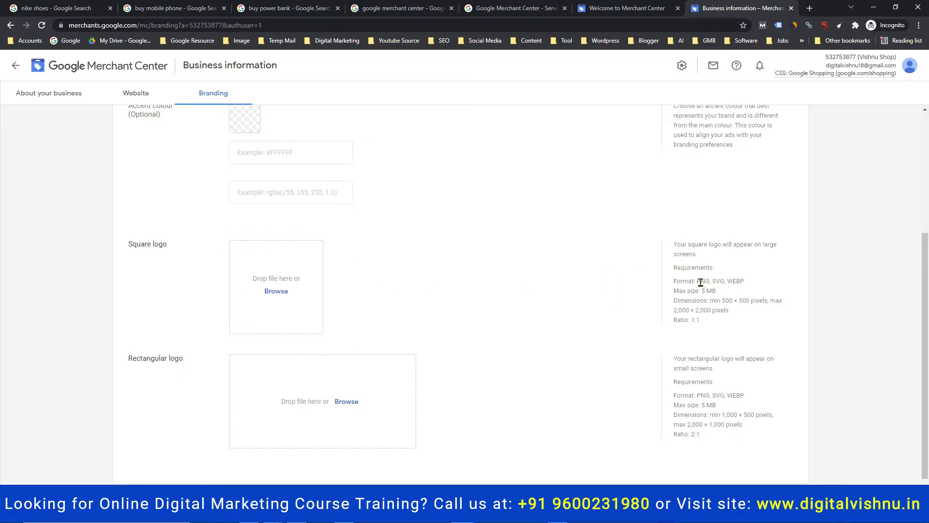
pyautogui.moveTo(701, 283); pyautogui.dragTo(745, 281)
pyautogui.click(718, 283)
pyautogui.moveTo(703, 291); pyautogui.dragTo(725, 293)
pyautogui.moveTo(723, 301); pyautogui.dragTo(750, 300)
# Highlight the rectangular logo's accepted formats and minimum dimensions
pyautogui.click(700, 396)
pyautogui.moveTo(736, 396); pyautogui.dragTo(718, 408)
pyautogui.moveTo(722, 415); pyautogui.dragTo(751, 419)
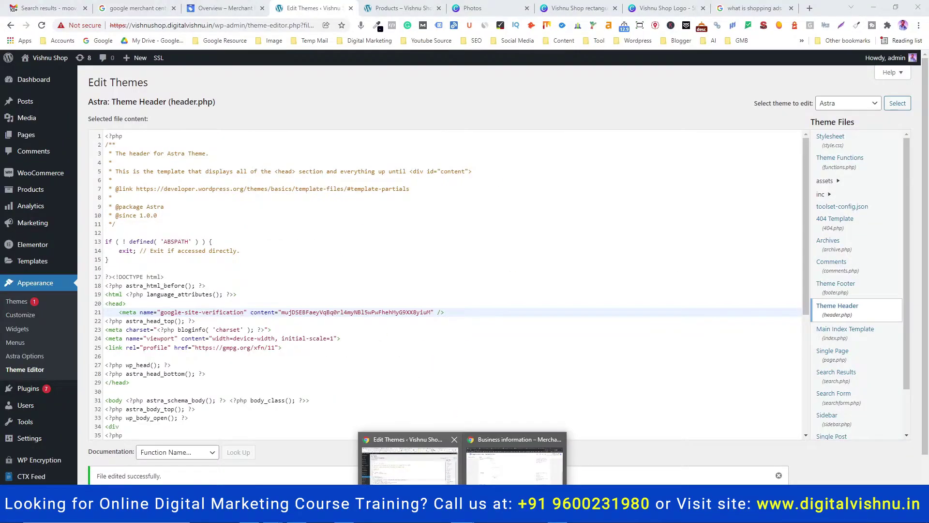
# Reopen Business information in Merchant Center and scroll through the name, address and contact details
pyautogui.click(442, 438)
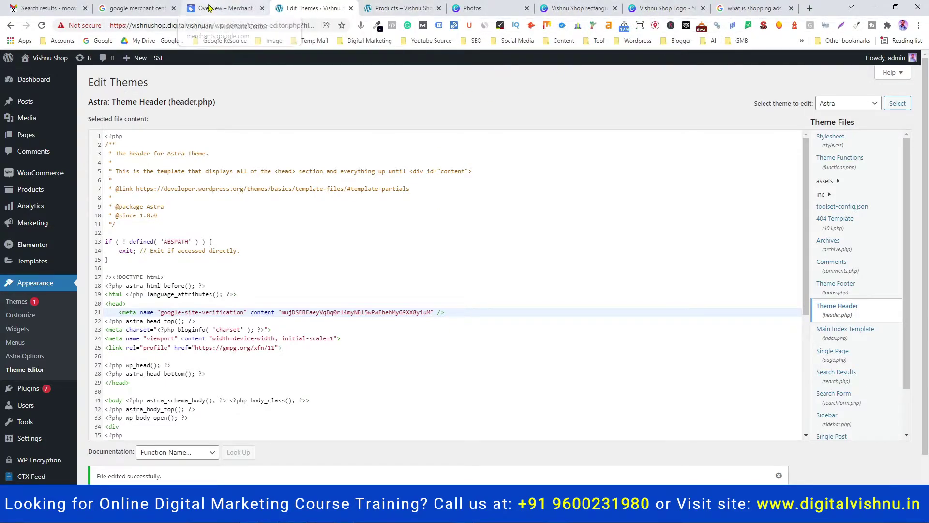
pyautogui.click(209, 8)
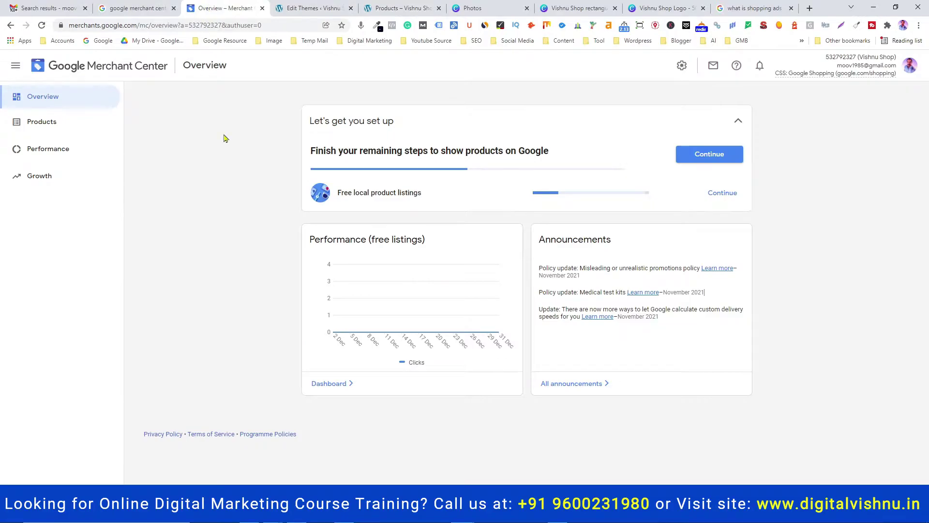
pyautogui.click(682, 67)
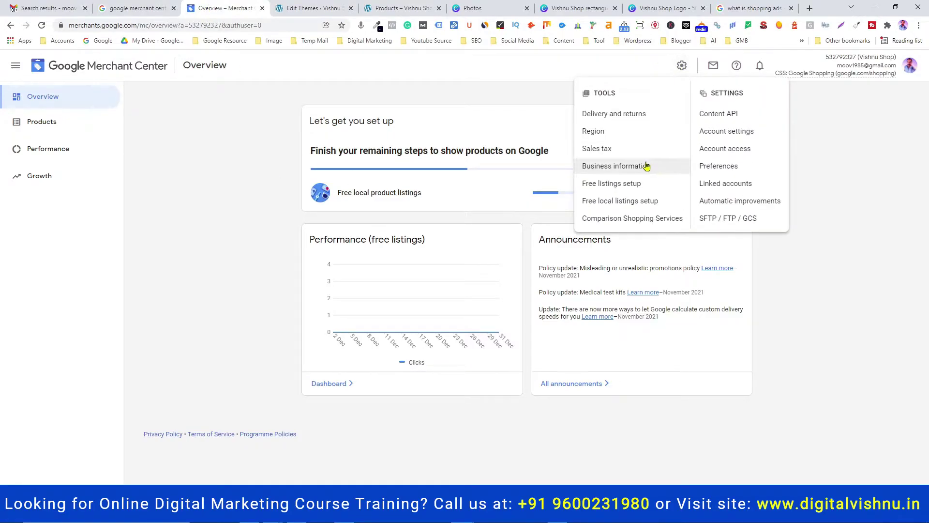
pyautogui.click(647, 167)
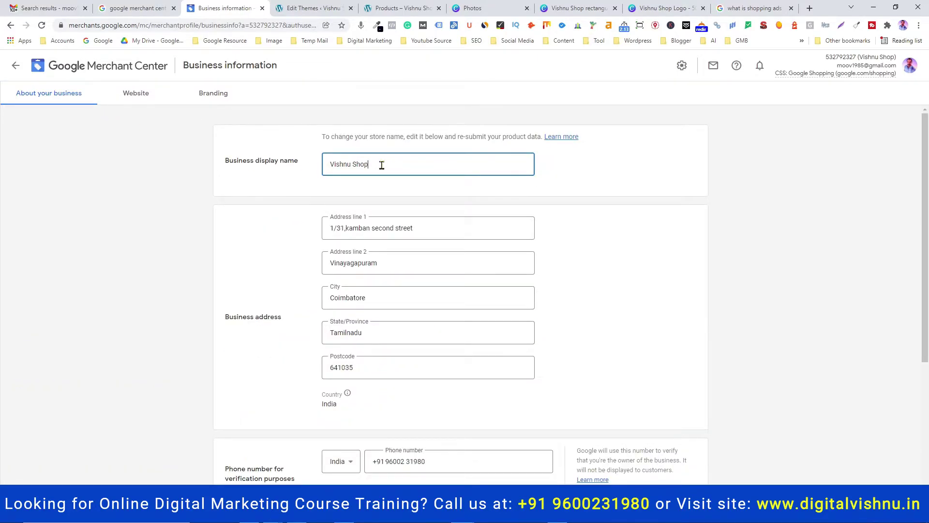
pyautogui.scroll(-2, 403, 178)
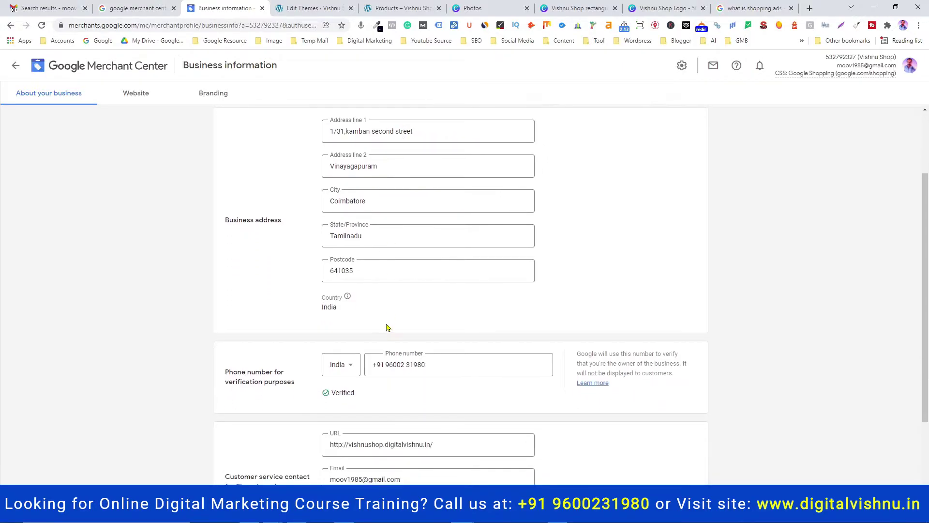
pyautogui.scroll(-2, 404, 309)
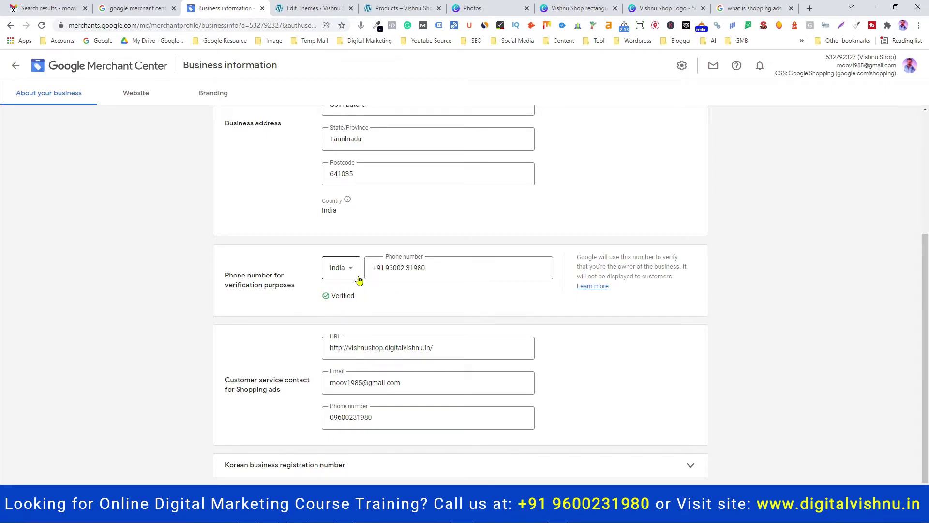
pyautogui.scroll(-1, 417, 305)
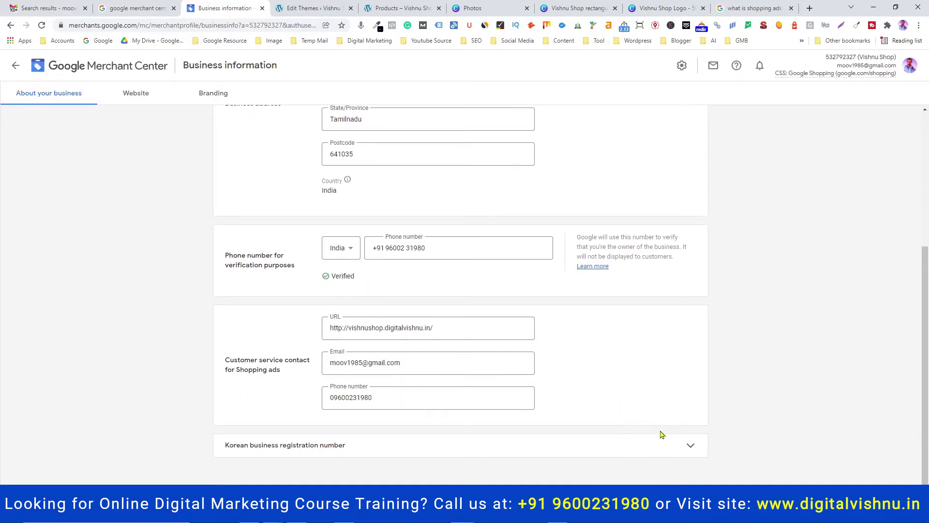
pyautogui.click(135, 100)
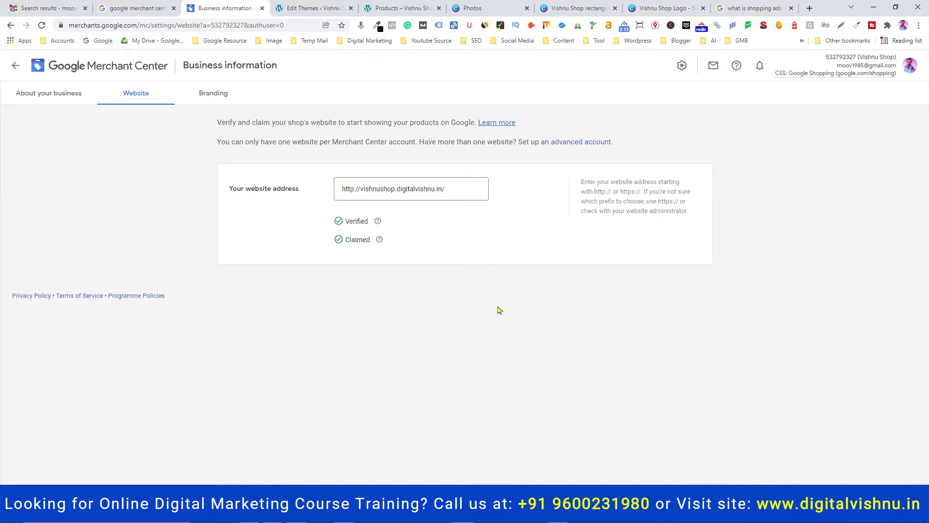
# Review the square and rectangular logos under Branding, then return to the browser
pyautogui.click(215, 94)
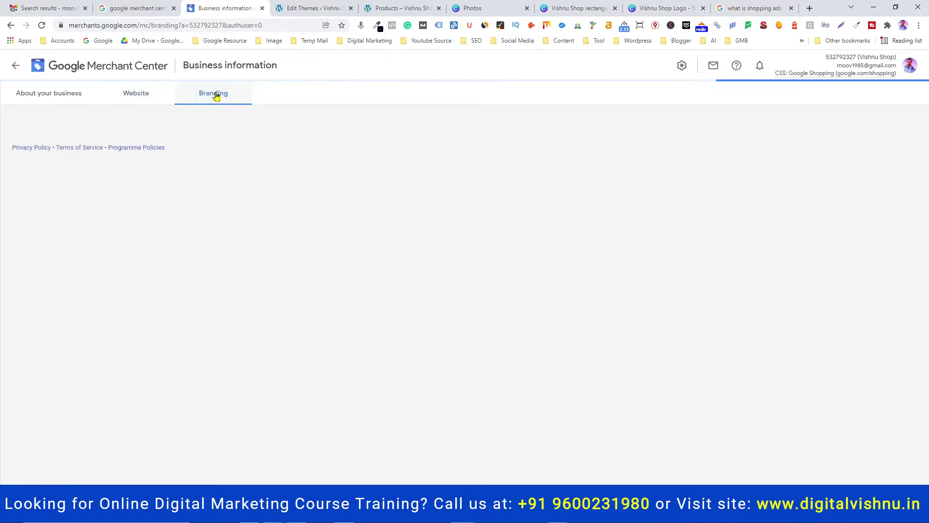
pyautogui.scroll(-5, 436, 264)
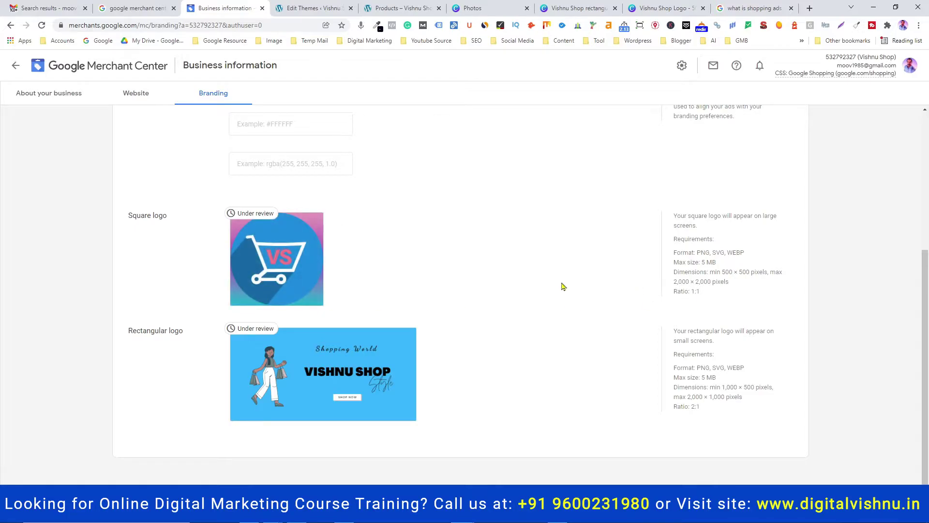
pyautogui.moveTo(272, 269)
pyautogui.moveTo(251, 342)
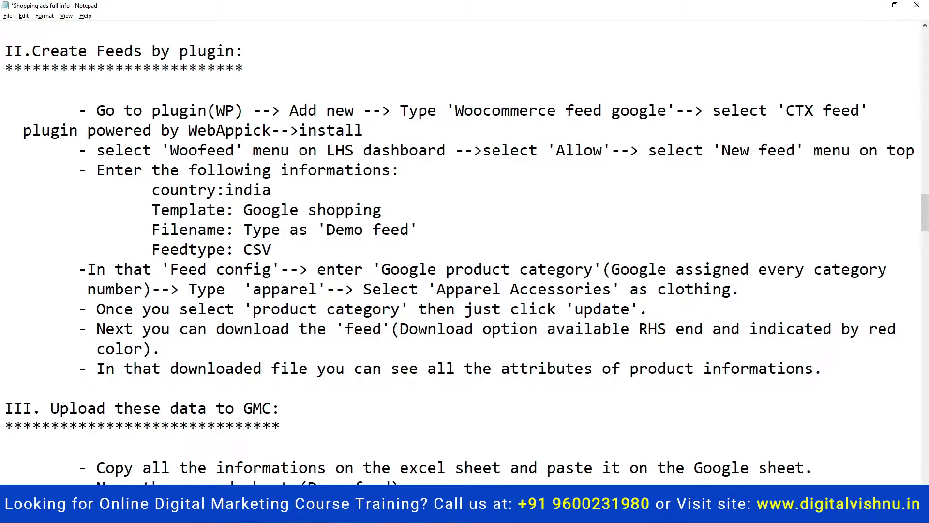
pyautogui.hotkey('alt', 'Tab')
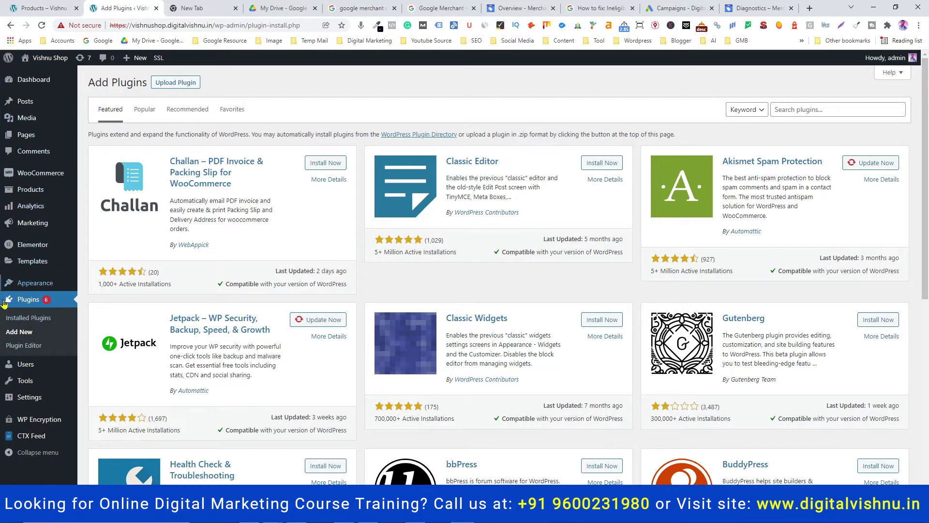
# Go to the WordPress Add Plugins page
pyautogui.click(28, 305)
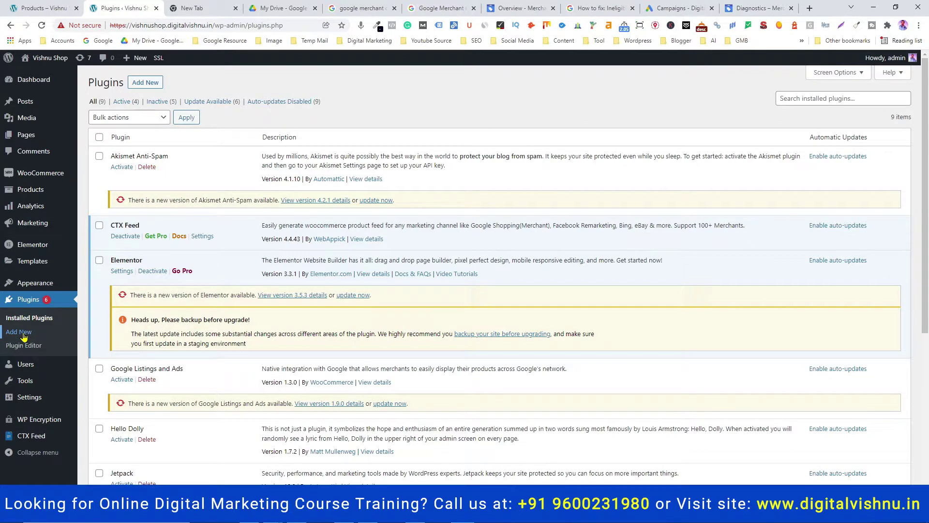
pyautogui.click(23, 335)
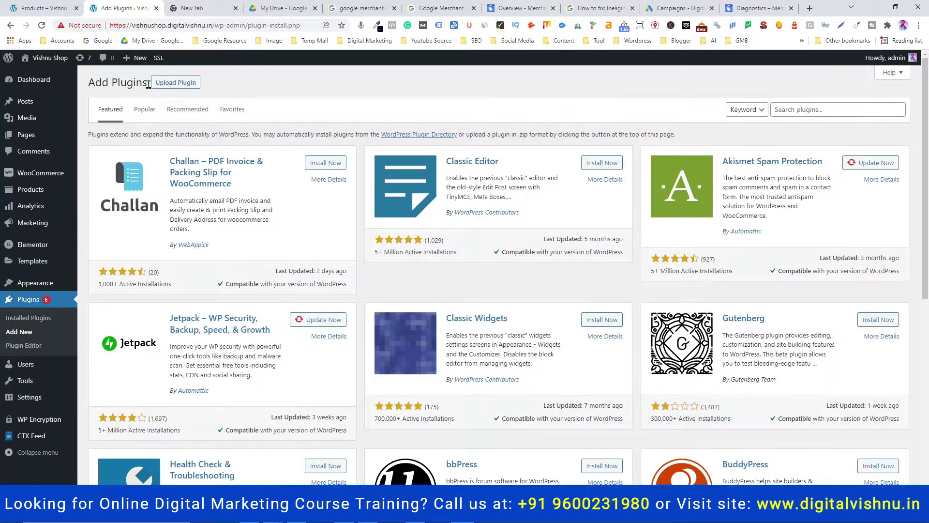
pyautogui.click(781, 113)
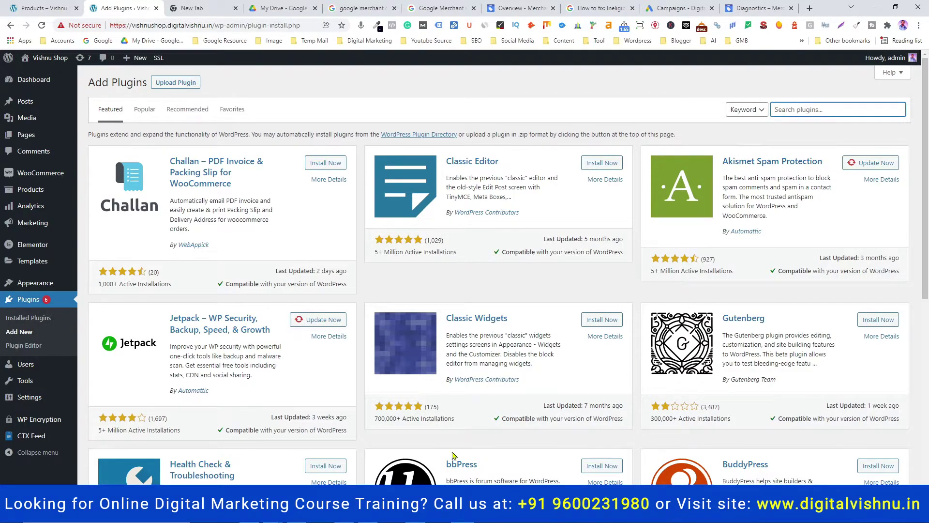
# Paste 'Woocommerce feed google' from the notes into Search plugins, finding CTX Feed active
pyautogui.hotkey('alt', 'Tab')
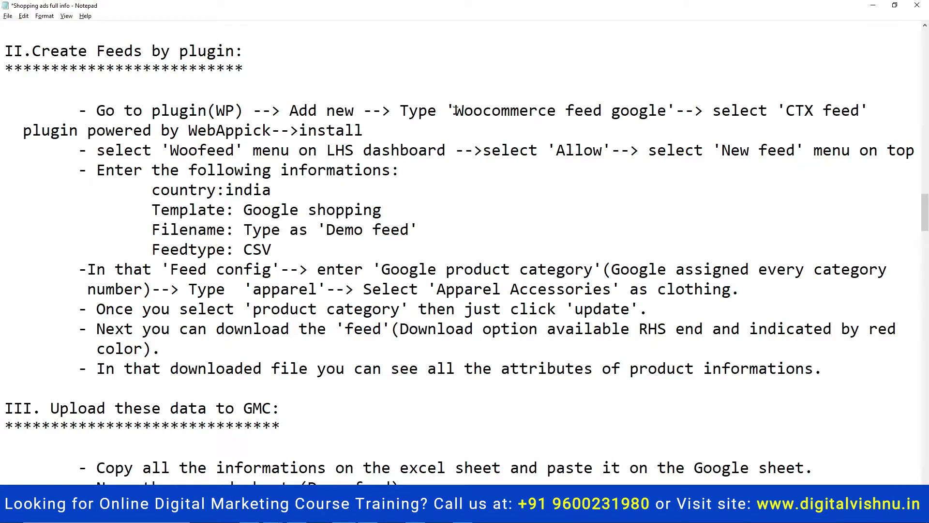
pyautogui.moveTo(454, 110); pyautogui.dragTo(667, 115)
pyautogui.hotkey('ctrl', 'c')
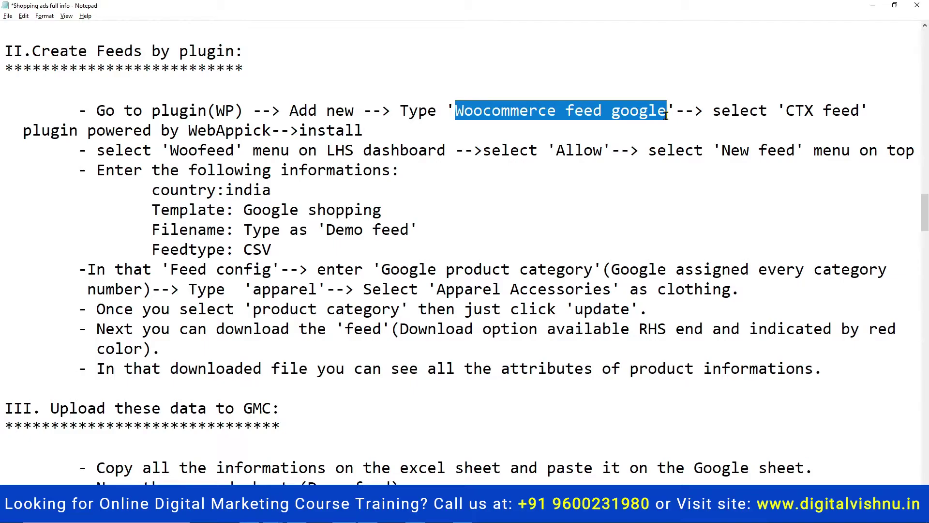
pyautogui.hotkey('alt', 'Tab')
pyautogui.click(794, 110)
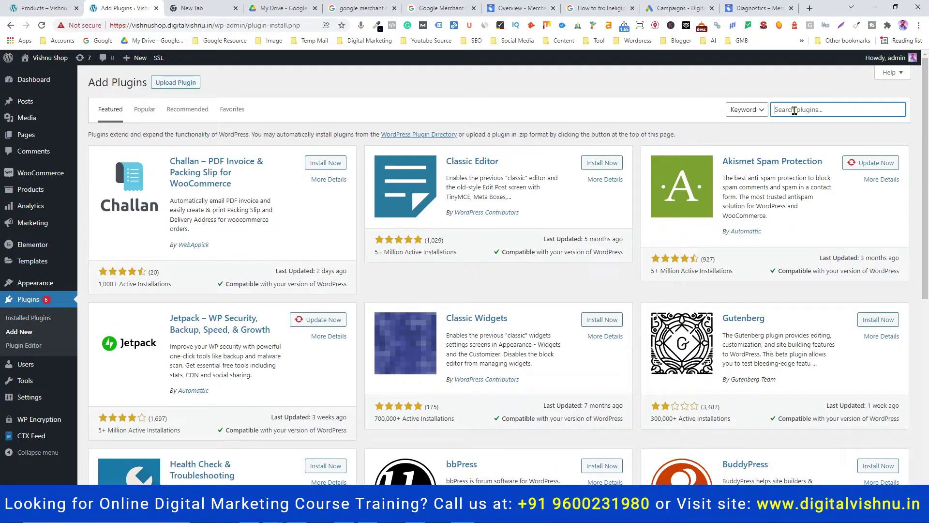
pyautogui.hotkey('ctrl', 'v')
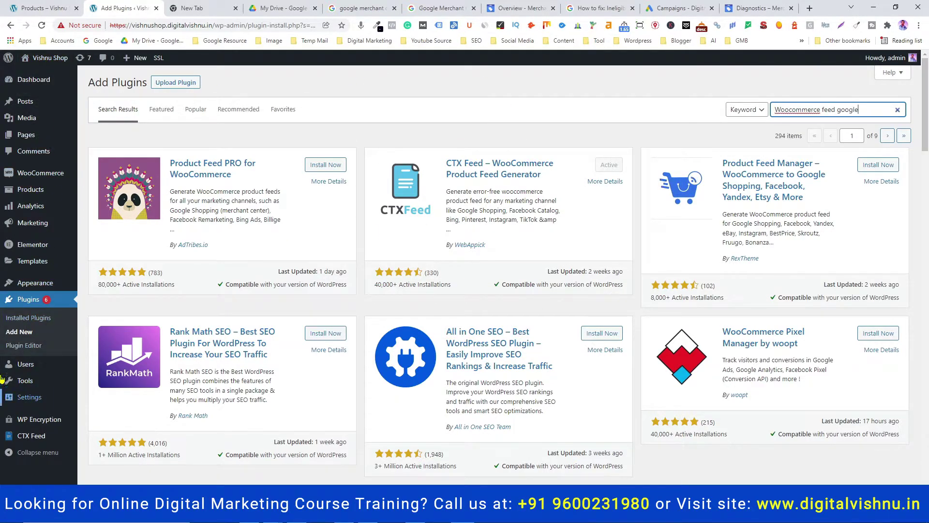
pyautogui.moveTo(29, 439)
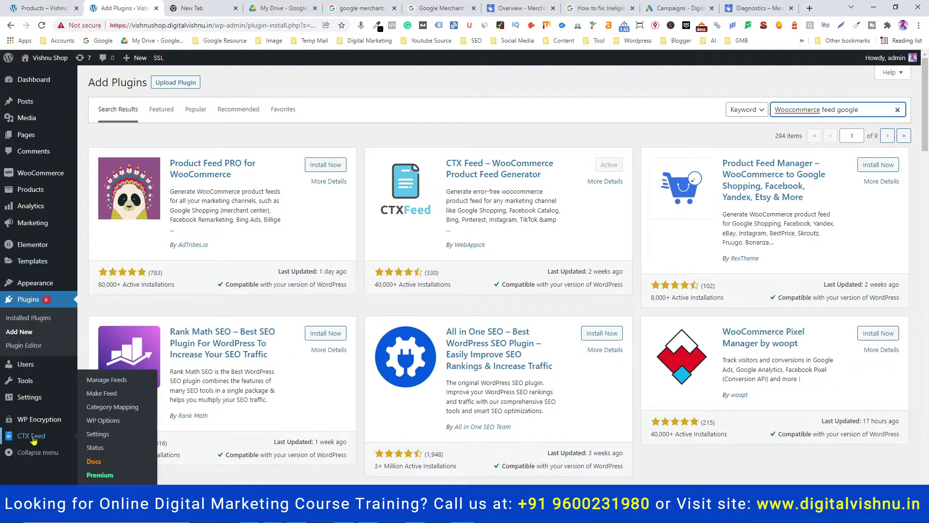
# Open CTX Feed's Manage Feed list and start a New Feed
pyautogui.click(33, 439)
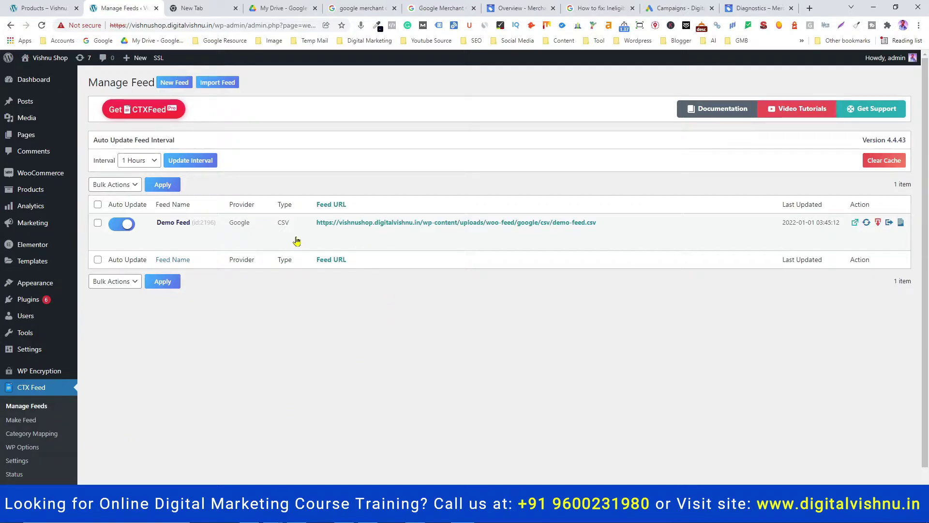
pyautogui.moveTo(297, 241)
pyautogui.click(177, 86)
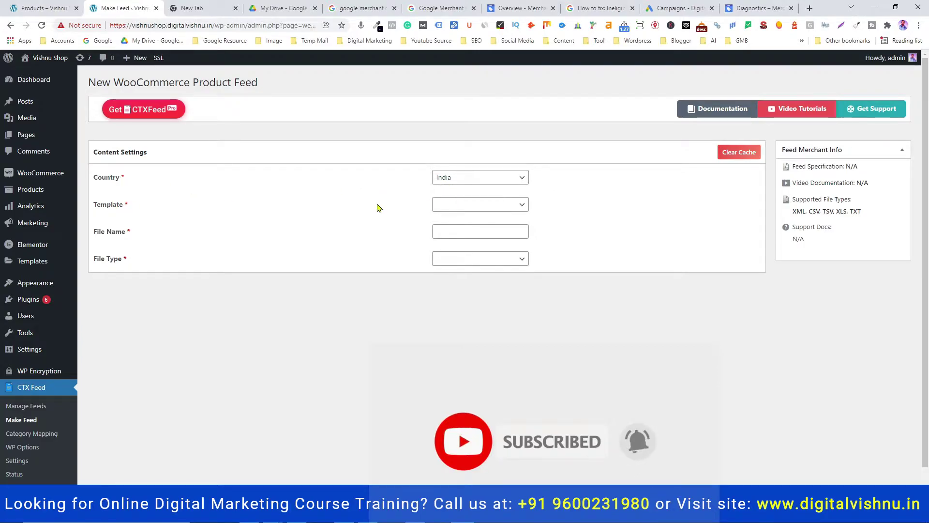
# Choose the Google Shopping template, name the feed 'Demo Feed1' and set file type CSV
pyautogui.click(450, 205)
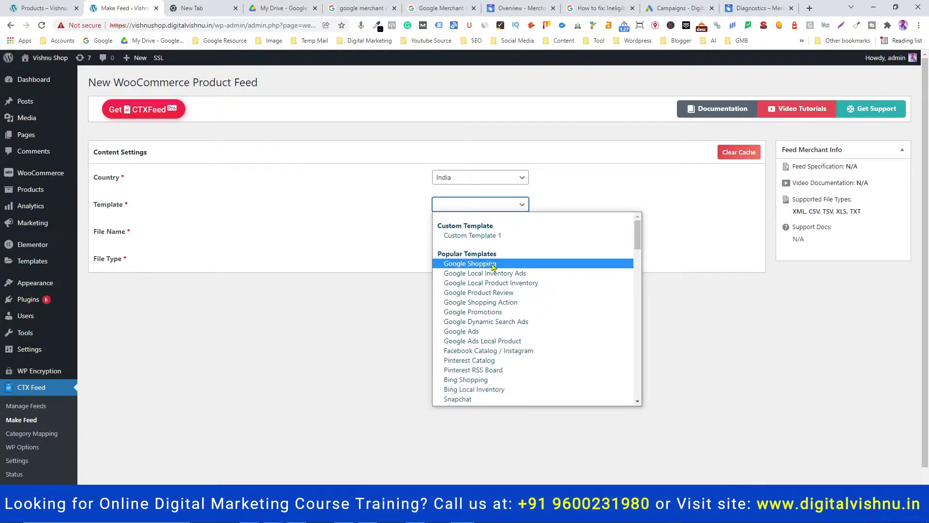
pyautogui.click(491, 265)
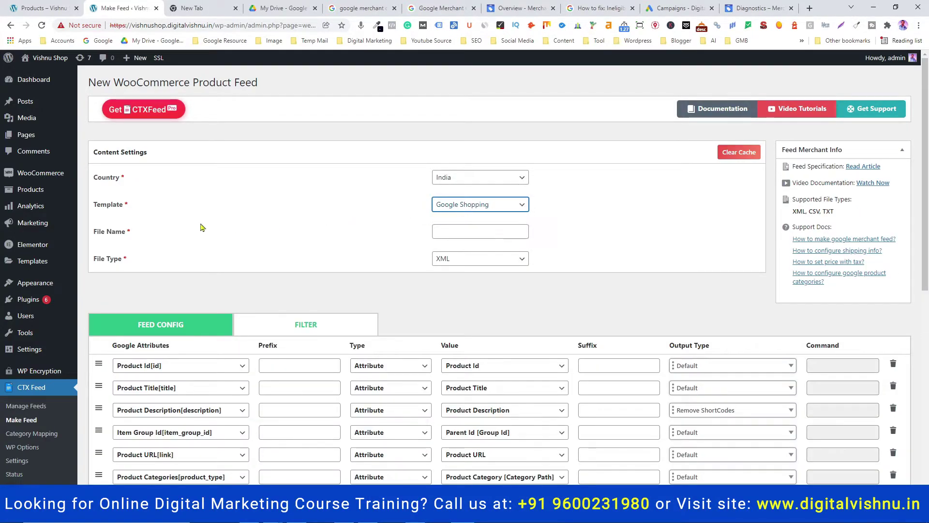
pyautogui.click(445, 233)
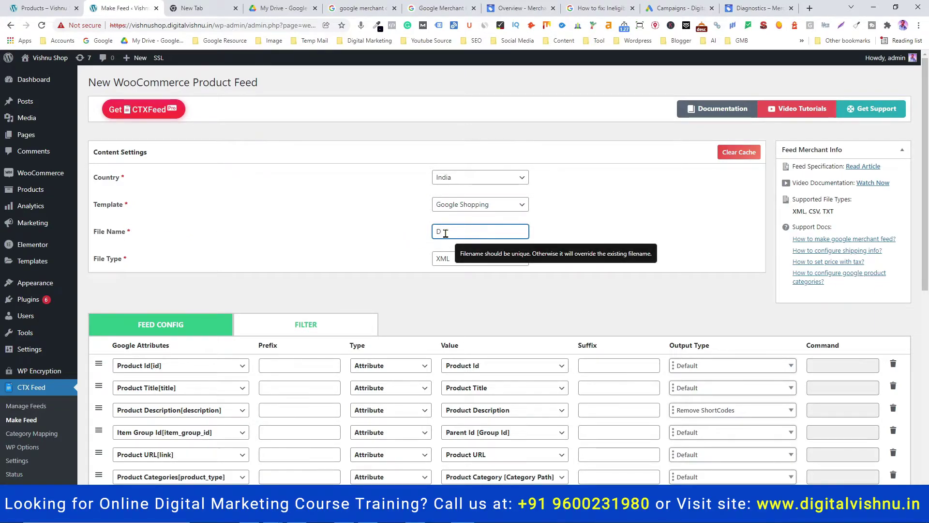
pyautogui.write('Demo ')
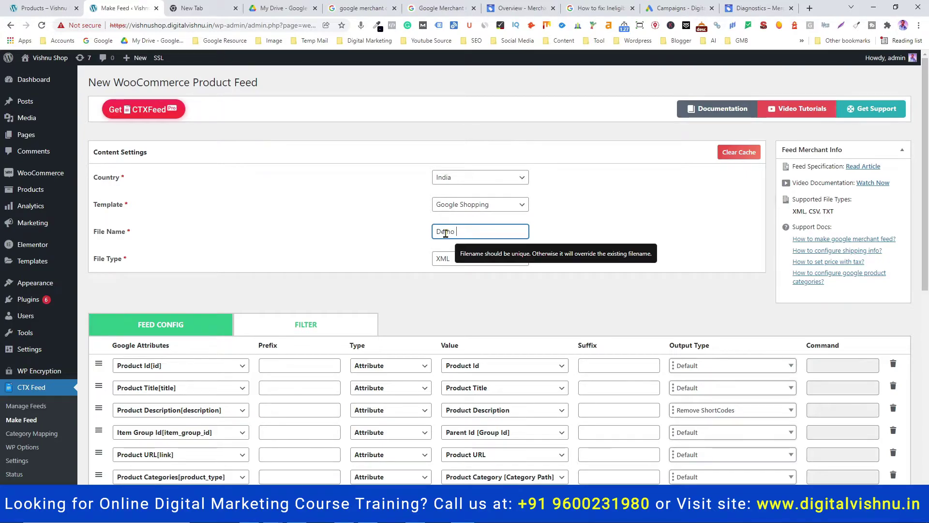
pyautogui.write('Feed1')
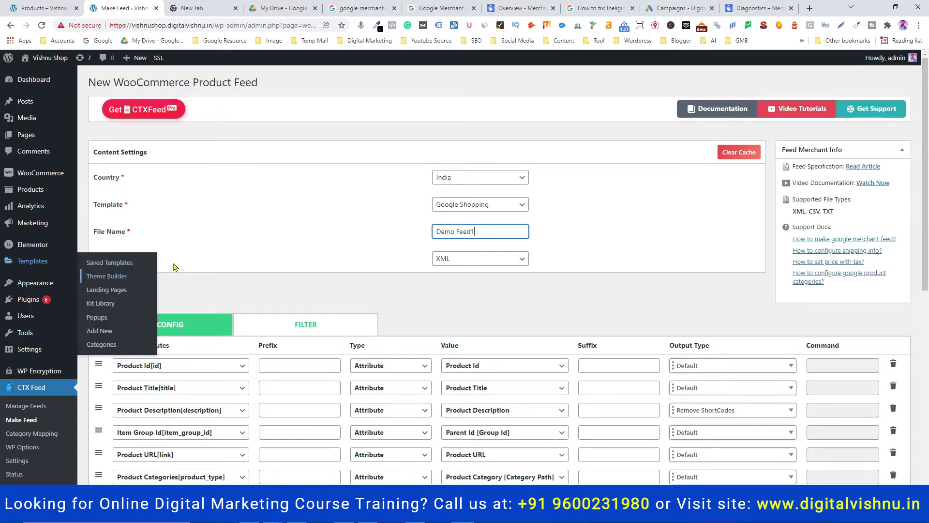
pyautogui.click(462, 264)
pyautogui.click(446, 295)
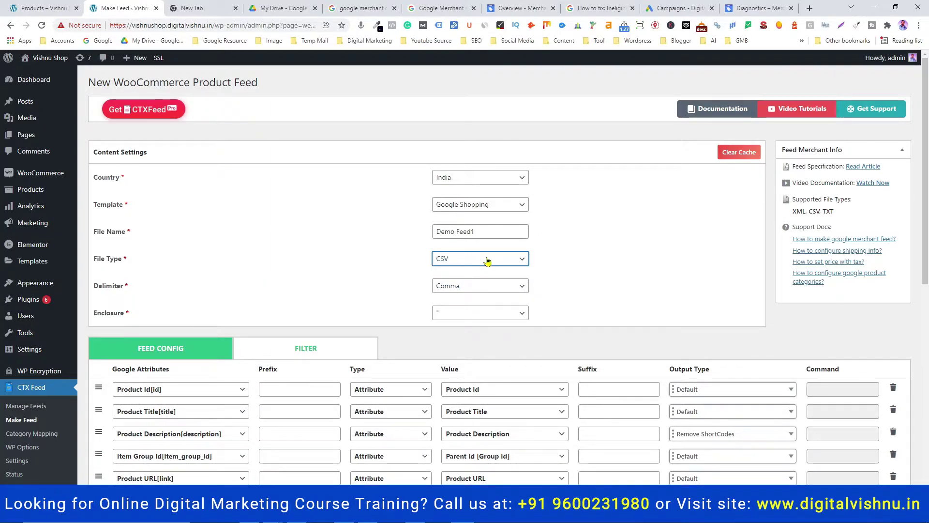
# Search 'appar' and set Google Product Category to Apparel & Accessories > Clothing
pyautogui.scroll(-1, 373, 301)
pyautogui.scroll(-1, 373, 301)
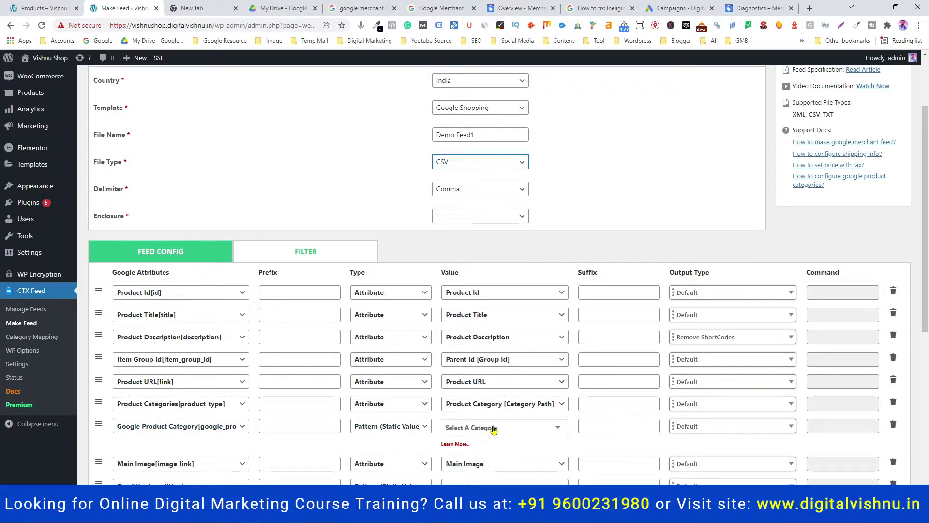
pyautogui.click(526, 426)
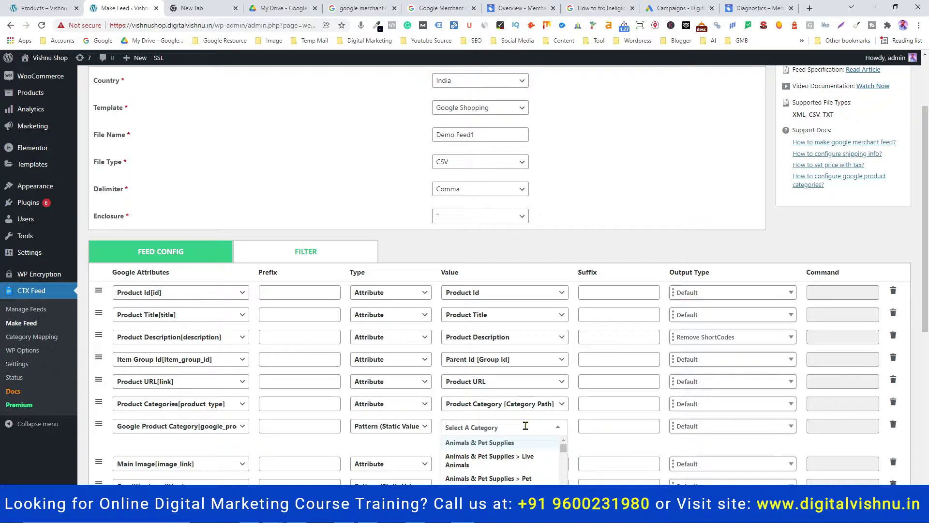
pyautogui.click(40, 7)
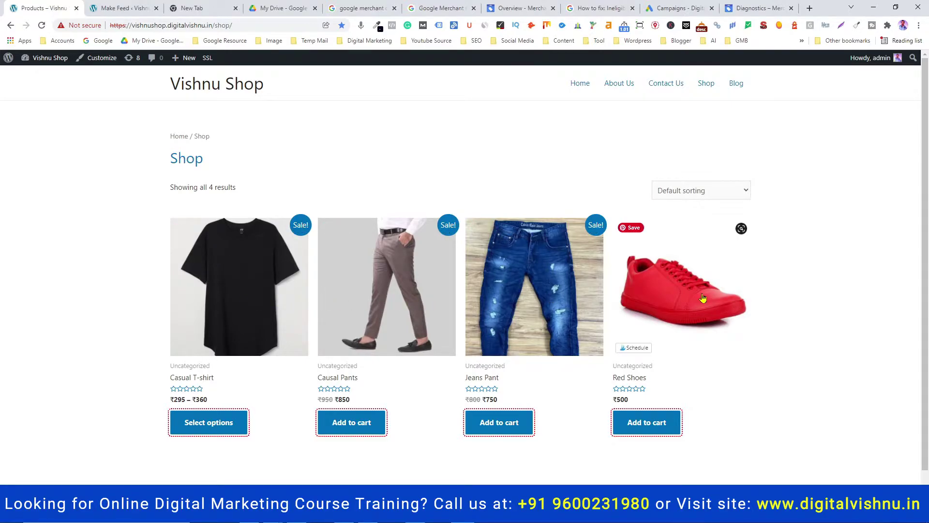
pyautogui.click(129, 12)
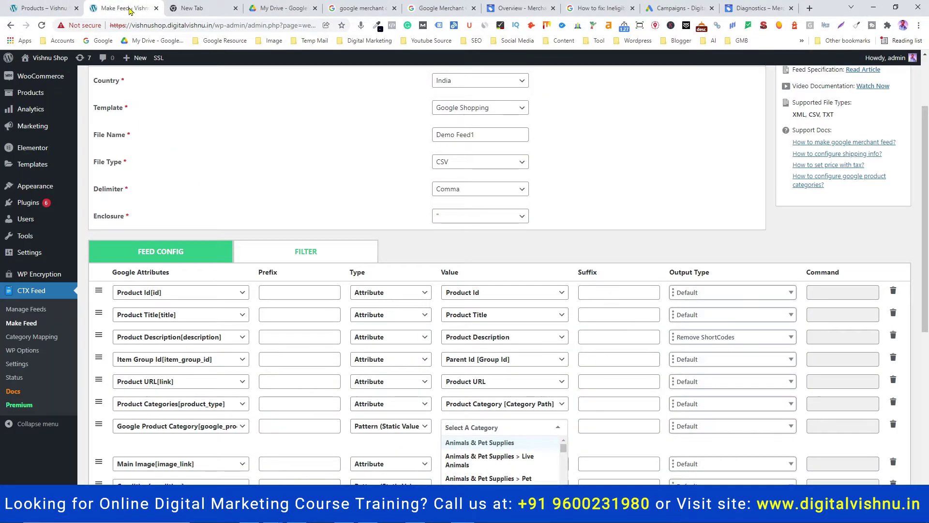
pyautogui.write('appare')
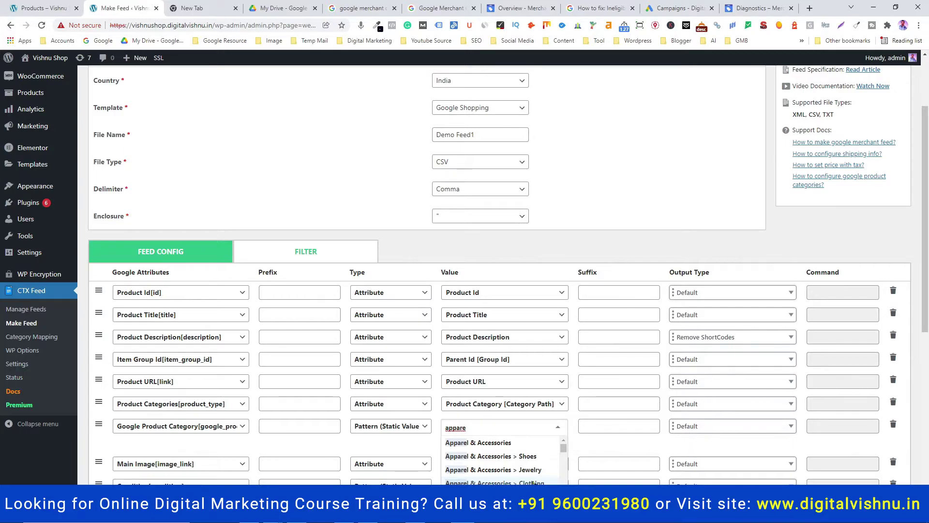
pyautogui.click(505, 483)
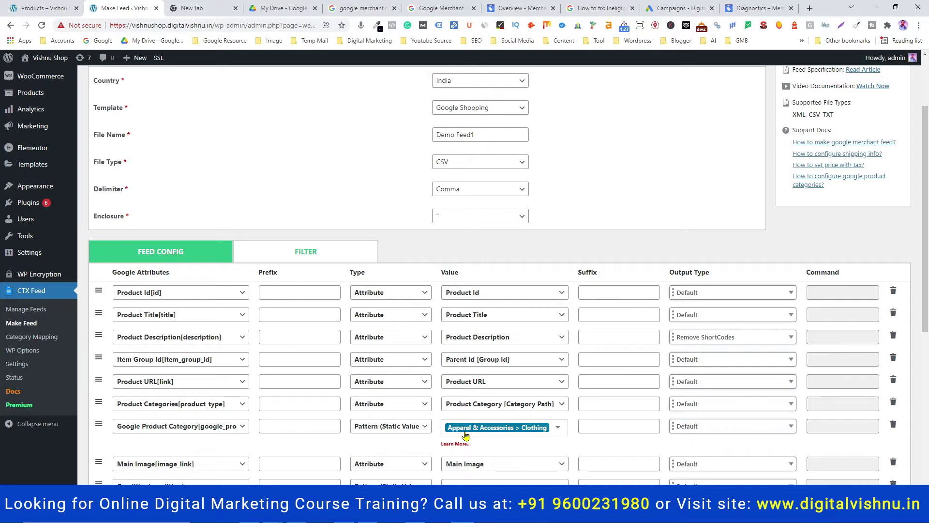
pyautogui.scroll(-6, 523, 425)
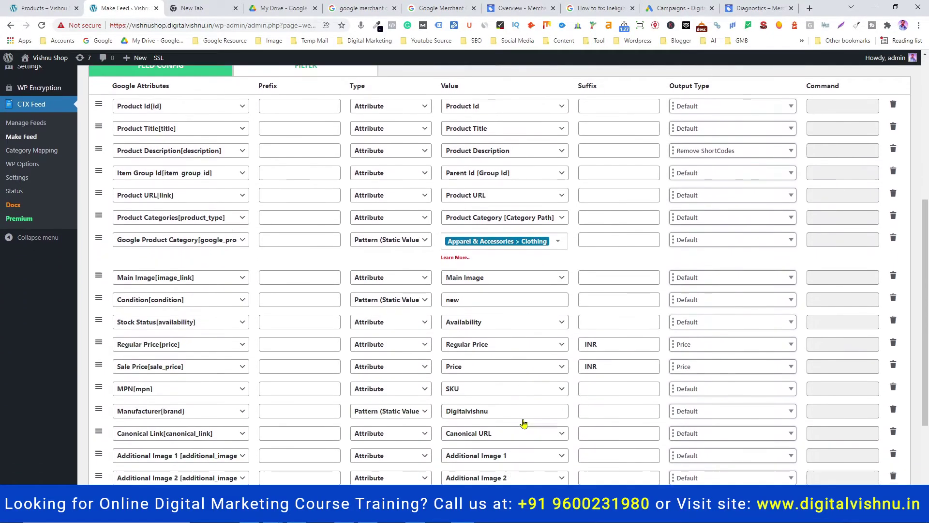
pyautogui.scroll(-1, 524, 424)
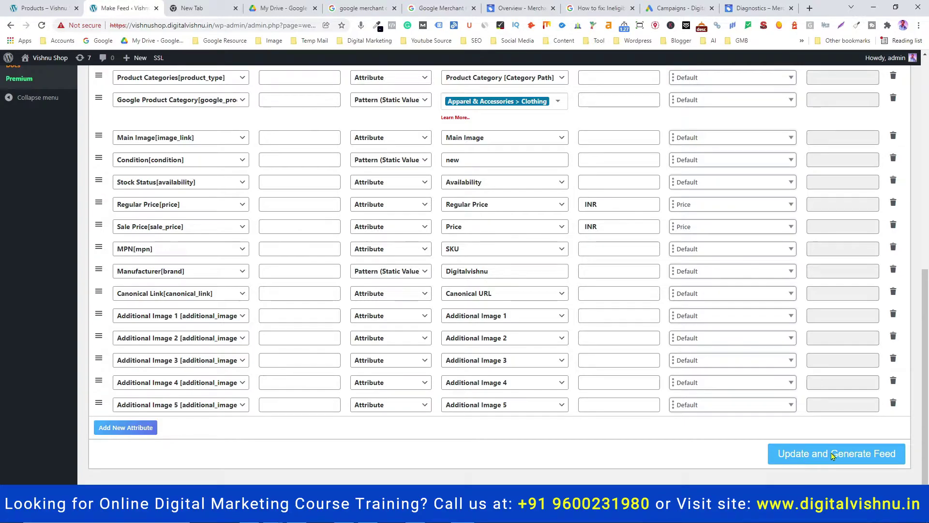
# Update and generate Demo Feed1, download demo-feed1.csv and copy its feed URL
pyautogui.click(827, 457)
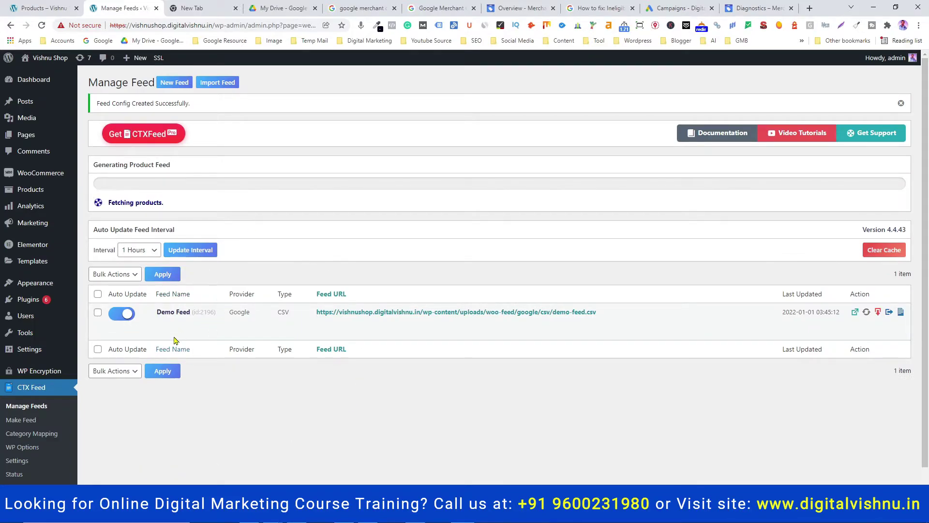
pyautogui.moveTo(177, 343)
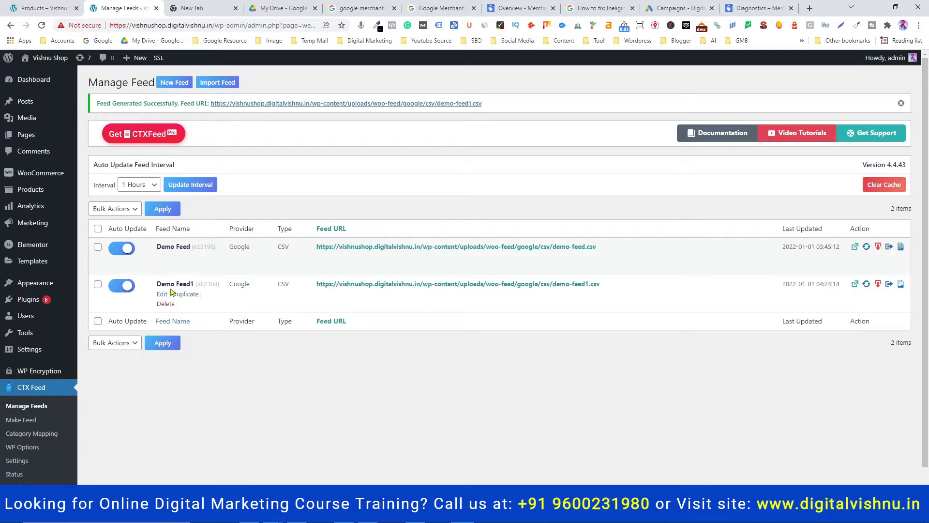
pyautogui.click(878, 288)
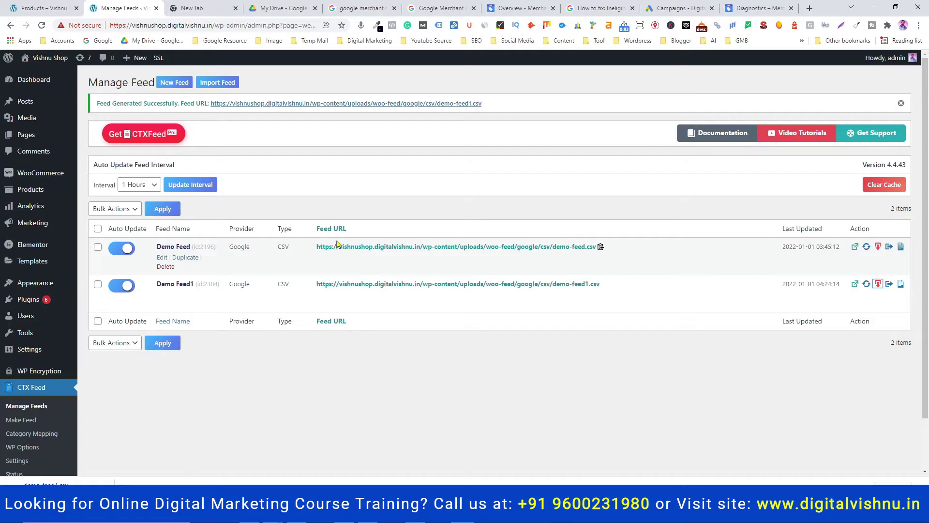
pyautogui.click(383, 288)
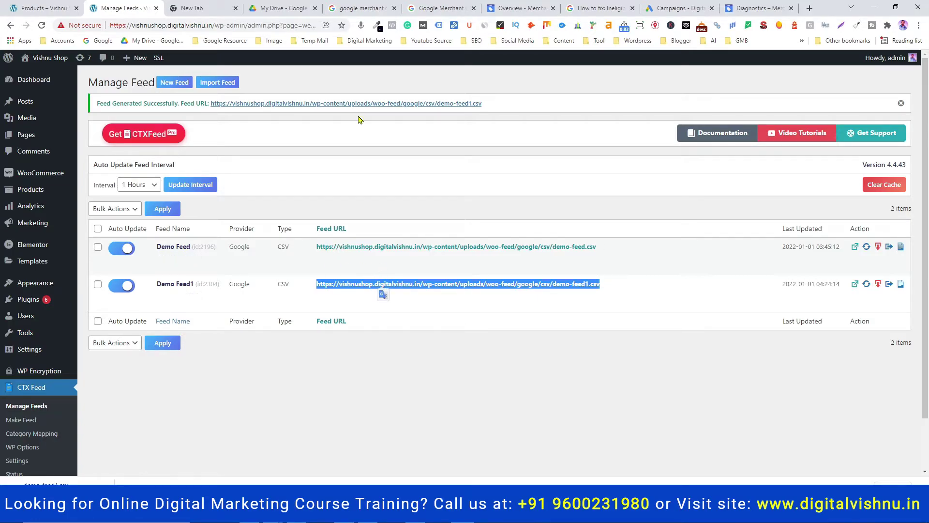
# Load the demo-feed1.csv feed URL in a new tab and open the downloaded file
pyautogui.click(810, 8)
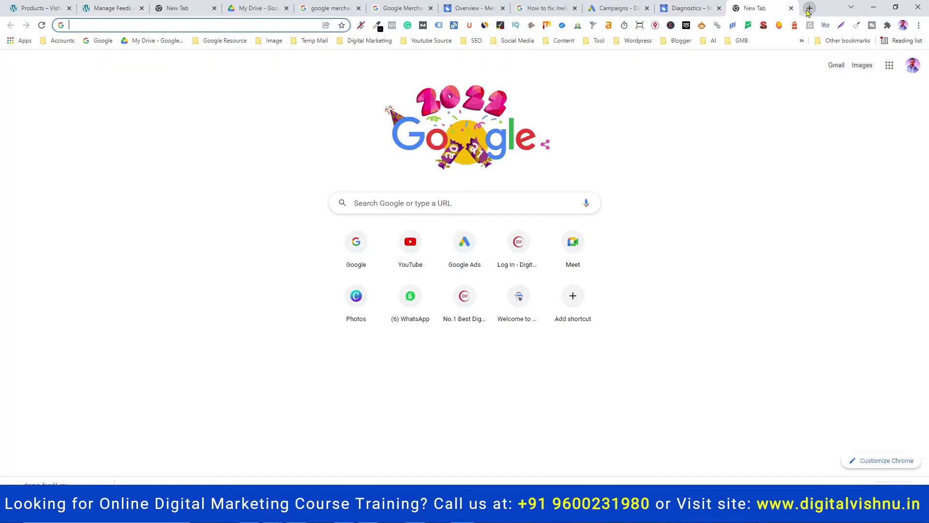
pyautogui.hotkey('ctrl', 'v')
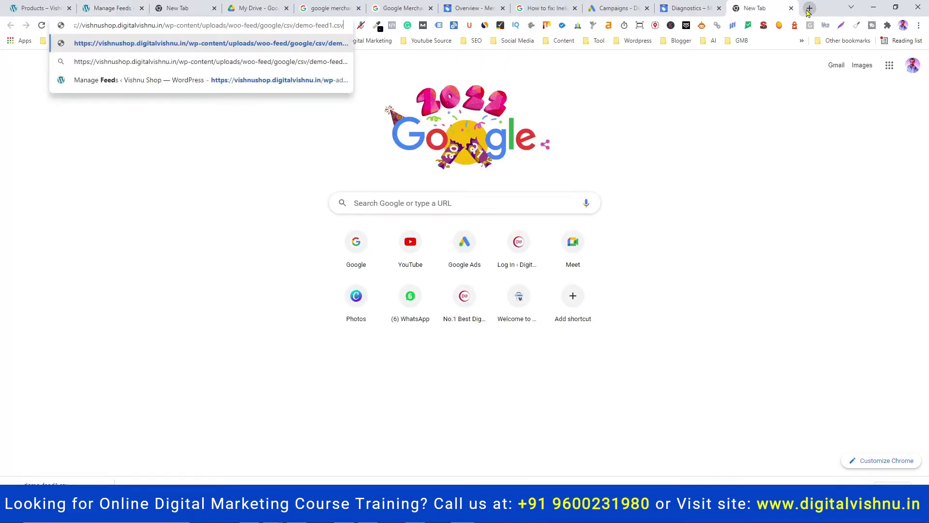
pyautogui.press('Return')
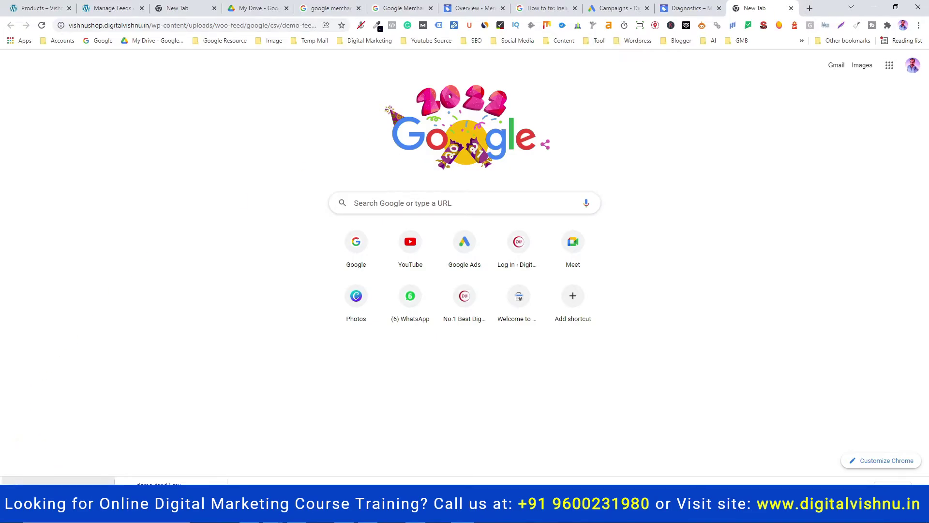
pyautogui.click(59, 481)
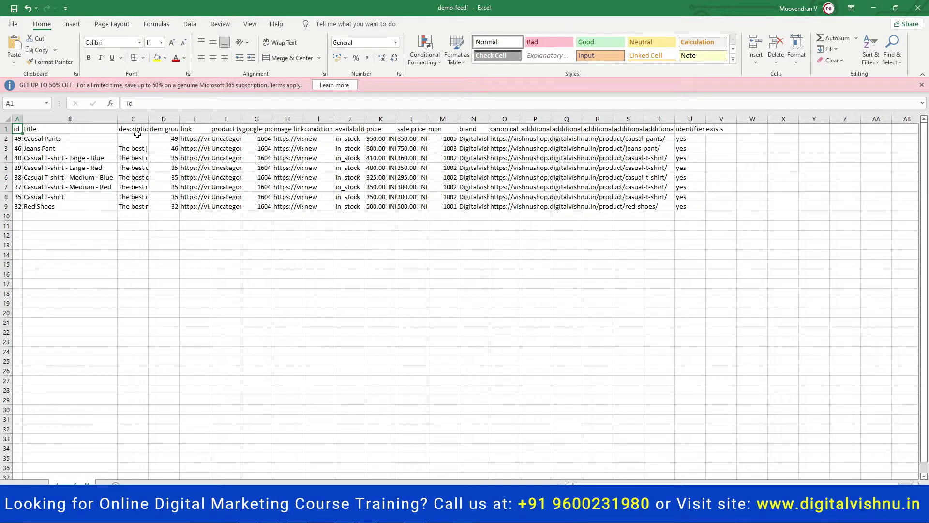
# Autofit columns C, D, E and F: description, item group id, link and product type
pyautogui.doubleClick(149, 123)
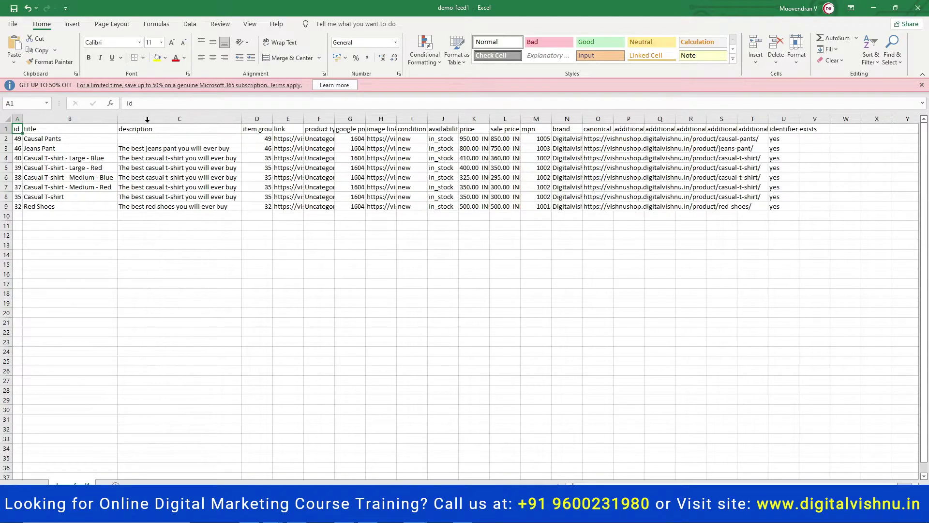
pyautogui.doubleClick(273, 120)
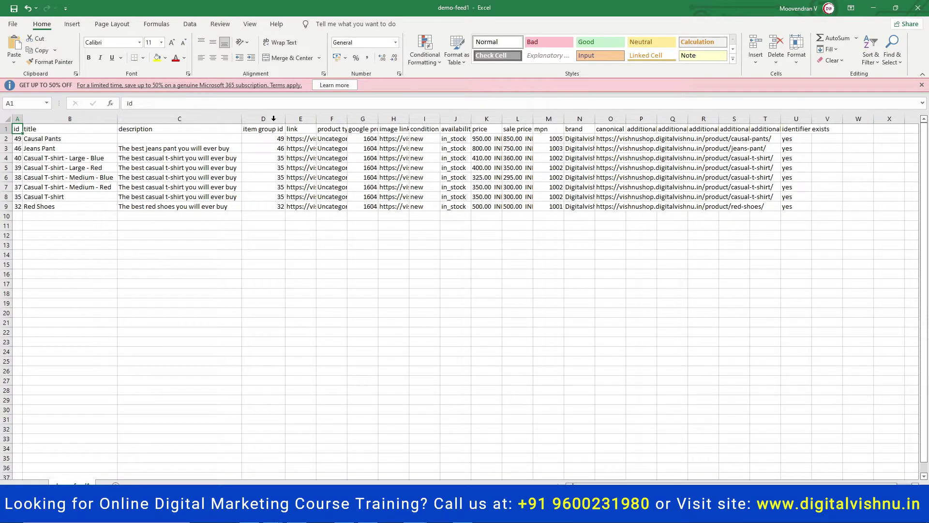
pyautogui.doubleClick(316, 120)
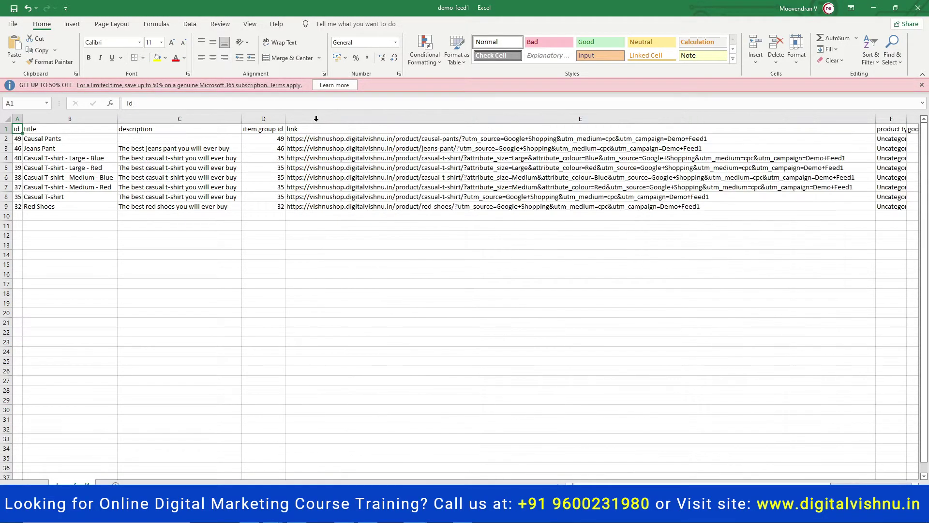
pyautogui.doubleClick(907, 119)
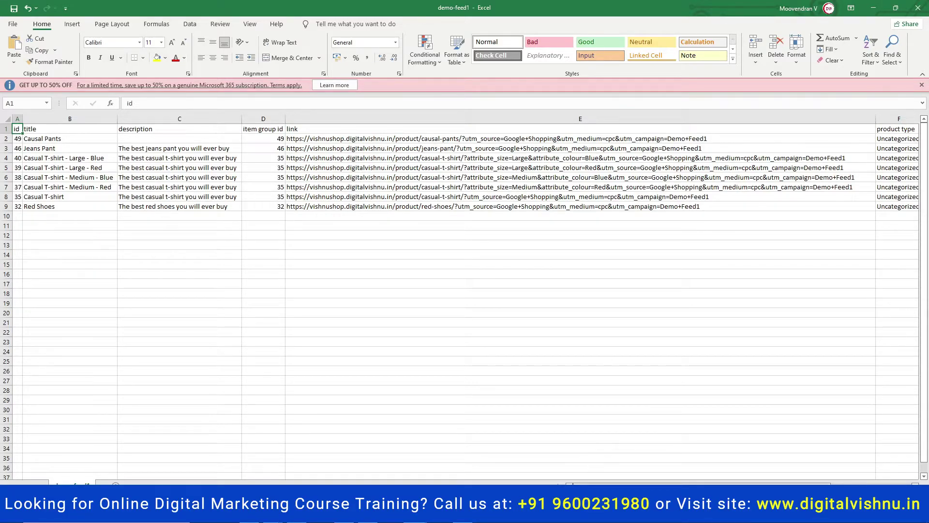
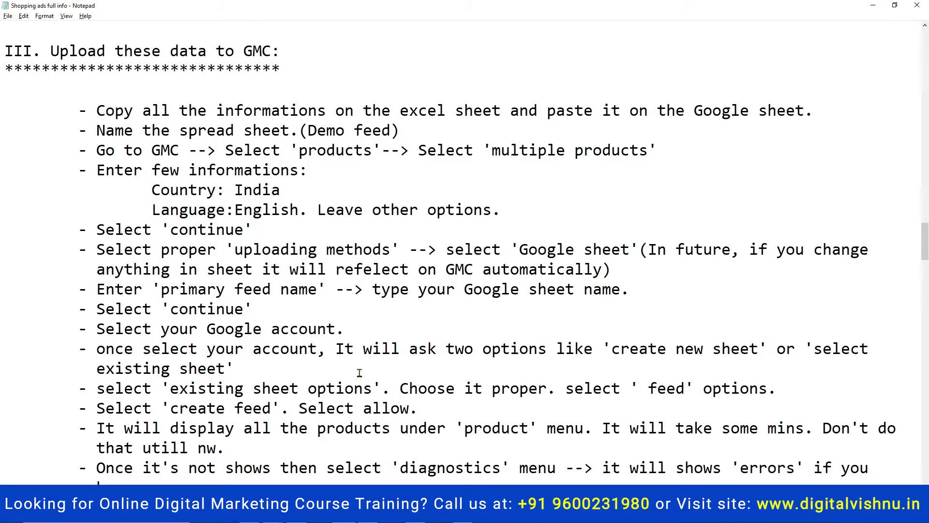
# Copy the product rows A1:U9 from demo-feed1 in Excel and switch to the Demo feed Google Sheet
pyautogui.hotkey('alt', 'Tab')
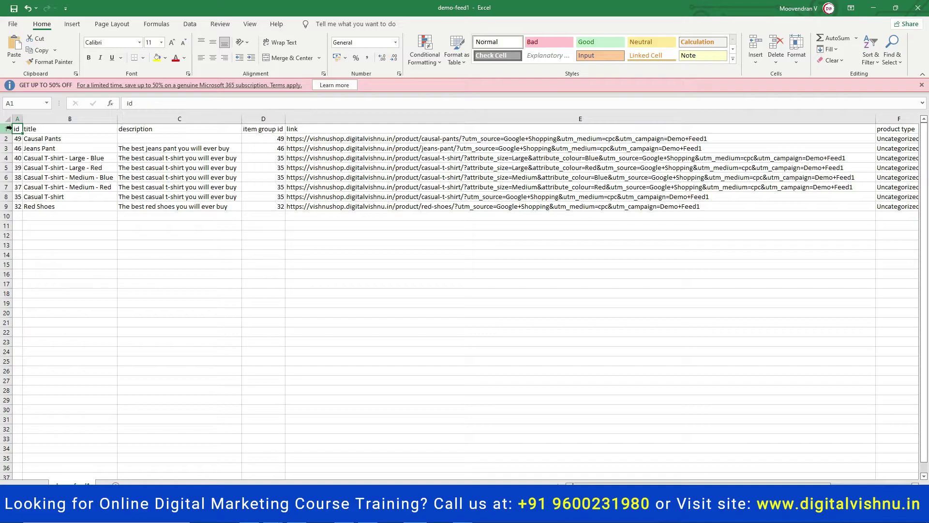
pyautogui.moveTo(17, 128)
pyautogui.mouseDown()
pyautogui.moveTo(494, 214)
pyautogui.moveTo(927, 205)
pyautogui.moveTo(866, 177)
pyautogui.moveTo(834, 187)
pyautogui.moveTo(823, 204)
pyautogui.mouseUp()
pyautogui.hotkey('ctrl', 'c')
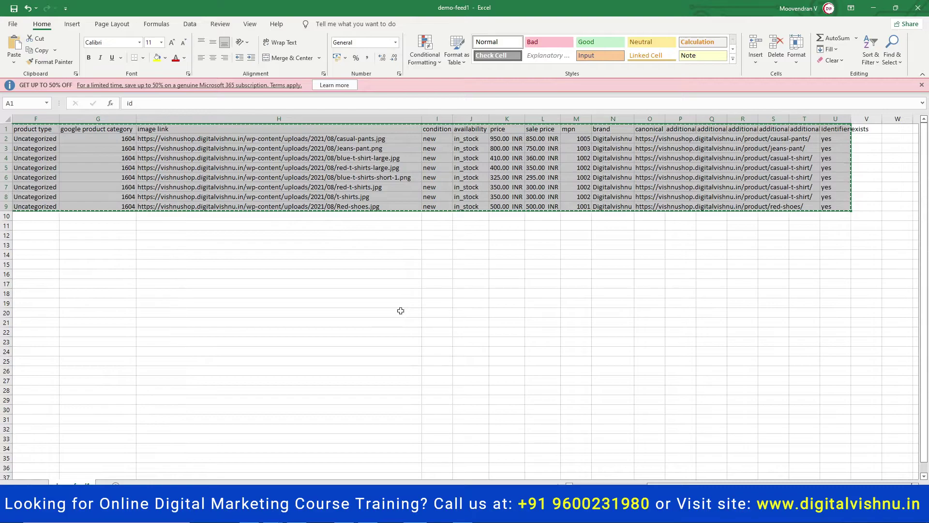
pyautogui.hotkey('alt', 'Tab')
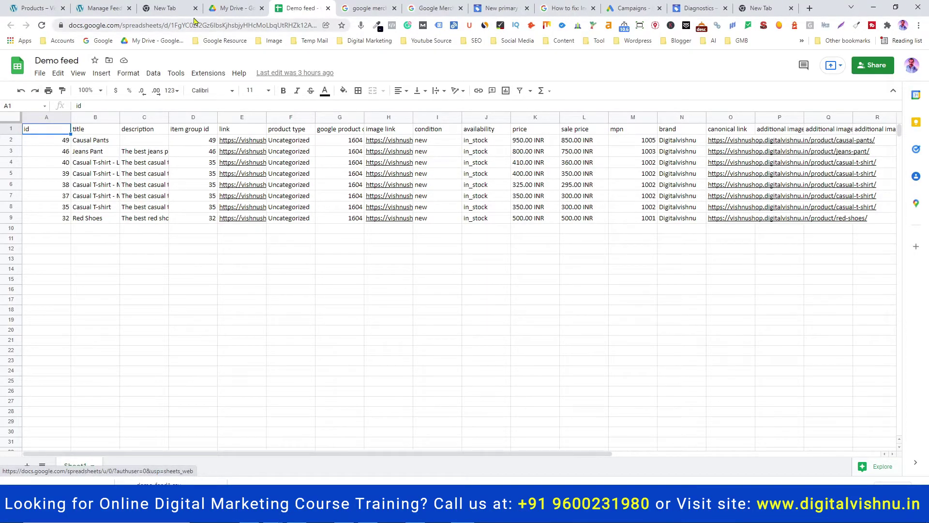
pyautogui.click(234, 8)
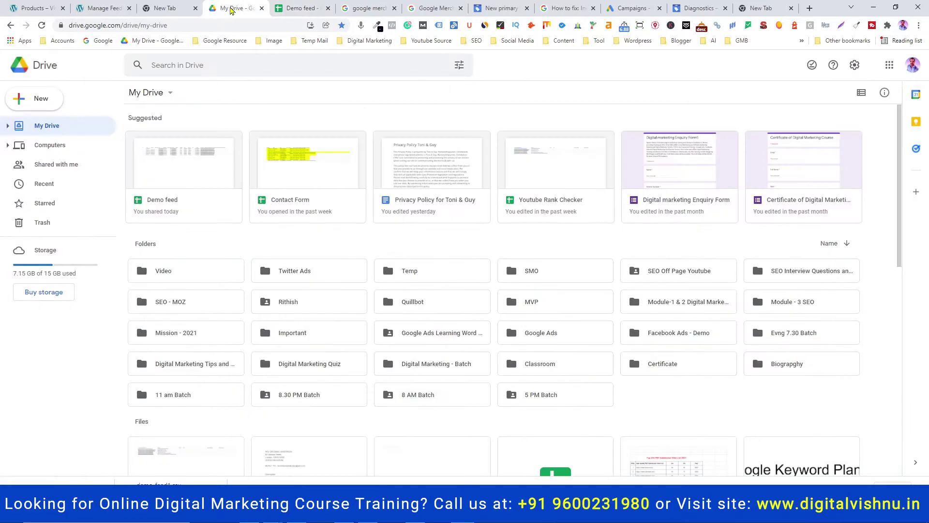
pyautogui.click(35, 100)
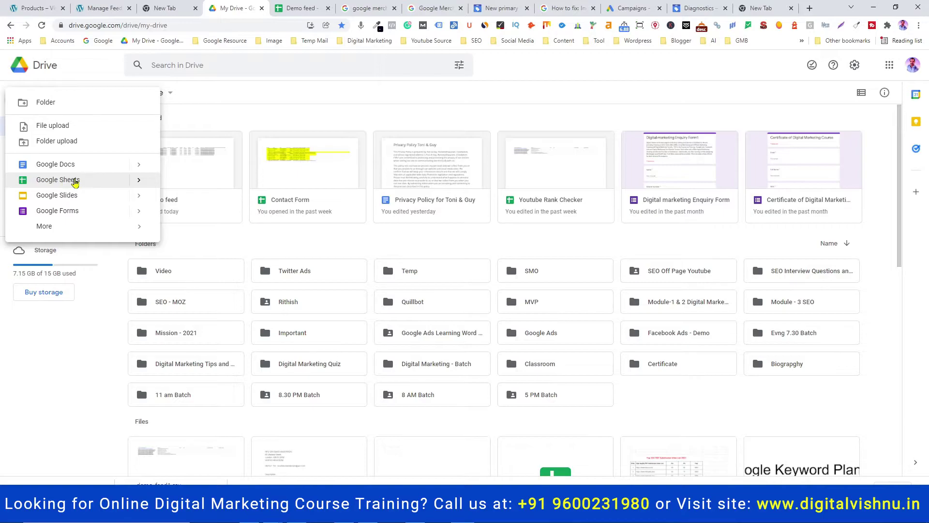
pyautogui.click(287, 6)
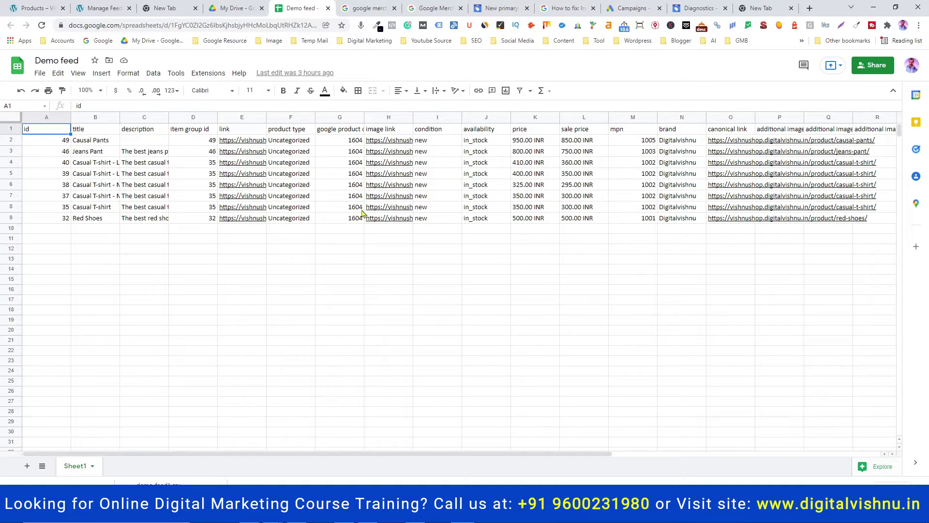
pyautogui.click(52, 61)
# Discard the unfinished new primary feed without saving, return to Feeds, and bring up the GMC upload notes
pyautogui.click(485, 9)
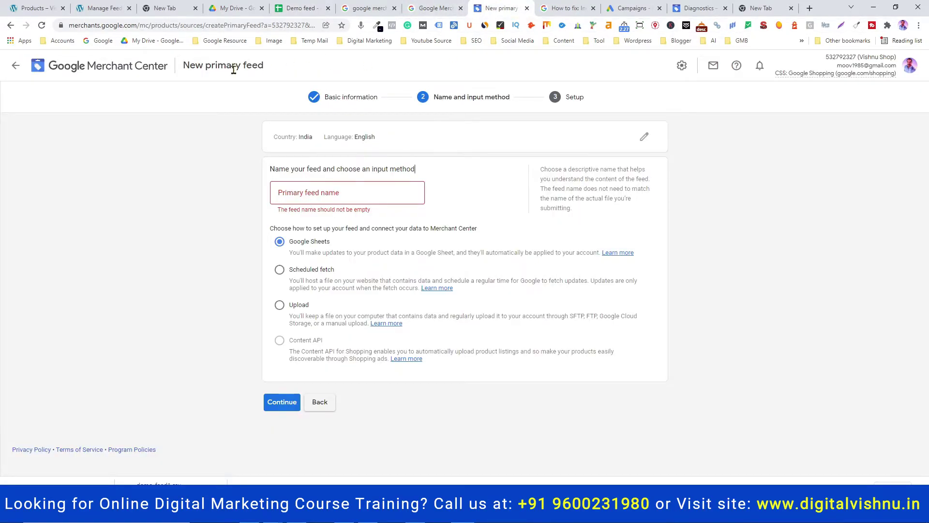
pyautogui.click(61, 67)
pyautogui.click(544, 292)
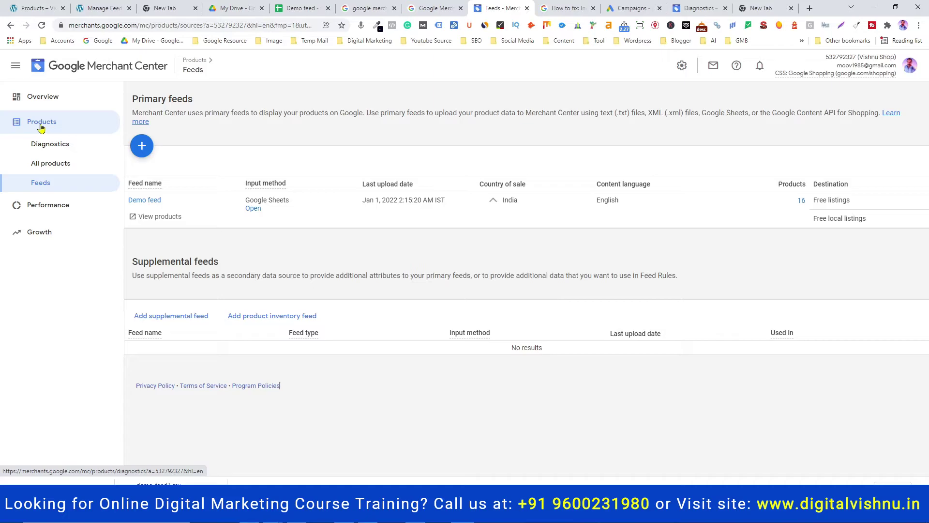
pyautogui.click(339, 513)
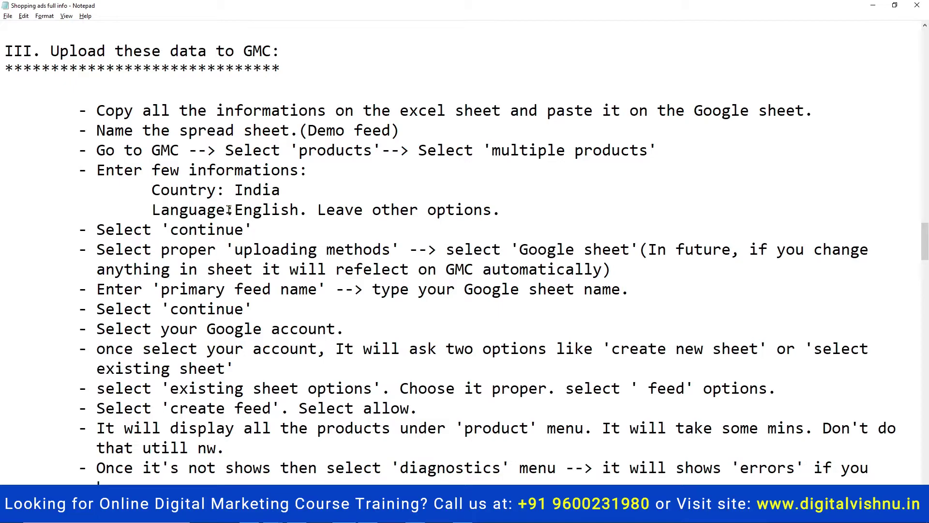
# Switch from Notepad back to the Merchant Center Feeds page listing the Demo feed
pyautogui.hotkey('alt', 'Tab')
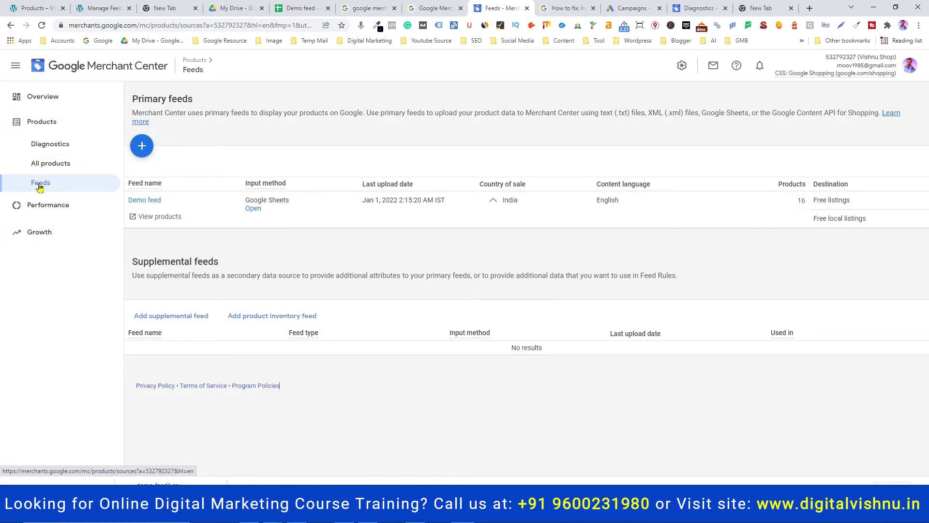
# Start a new primary feed for India in English, keeping both destinations, and continue
pyautogui.click(141, 147)
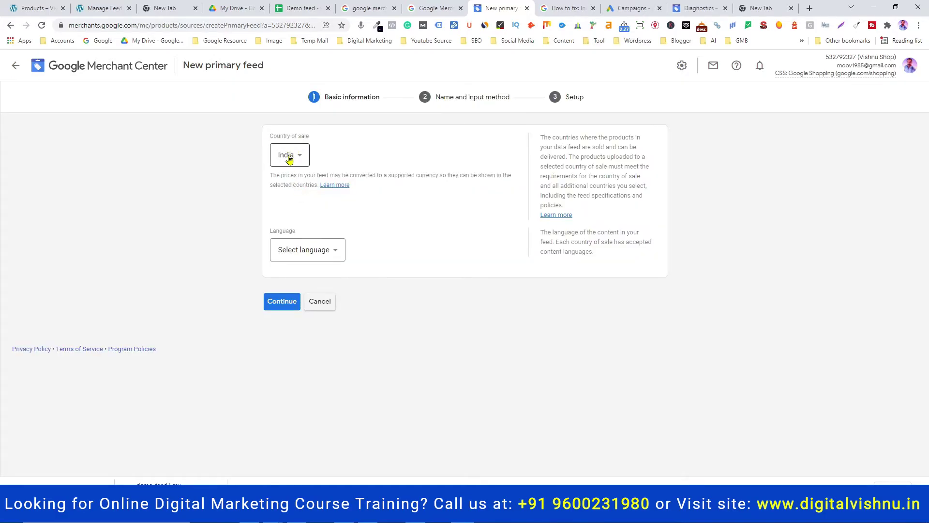
pyautogui.click(301, 250)
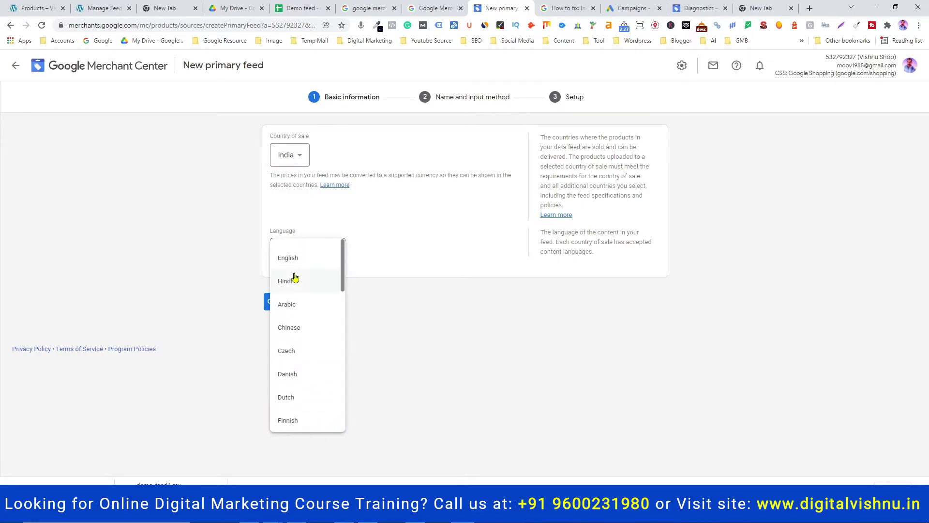
pyautogui.click(298, 262)
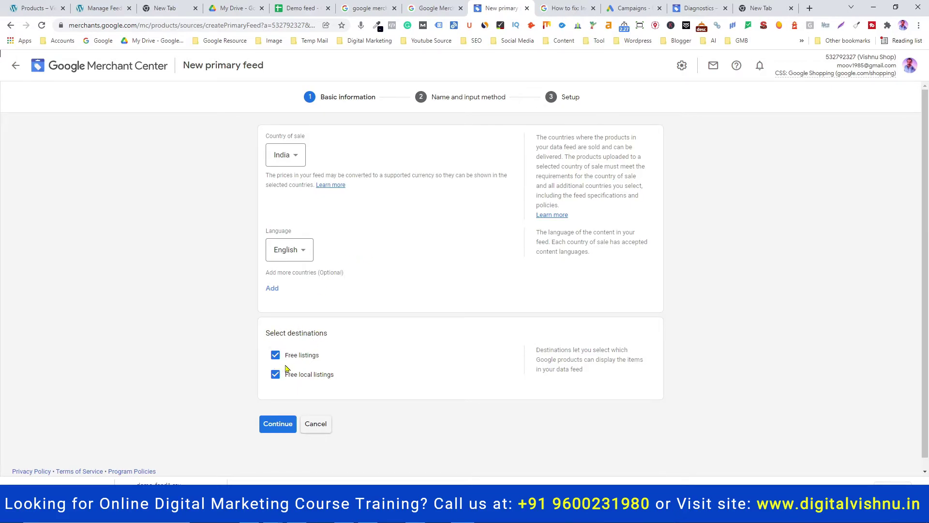
pyautogui.click(278, 430)
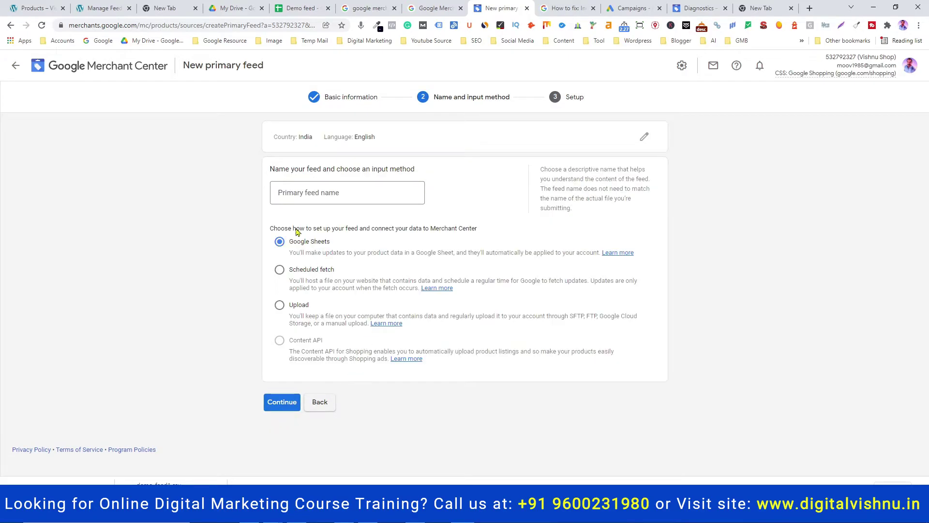
# Name the feed 'Demo Feed1', verify the spreadsheet name, and continue with Google Sheets input
pyautogui.click(298, 194)
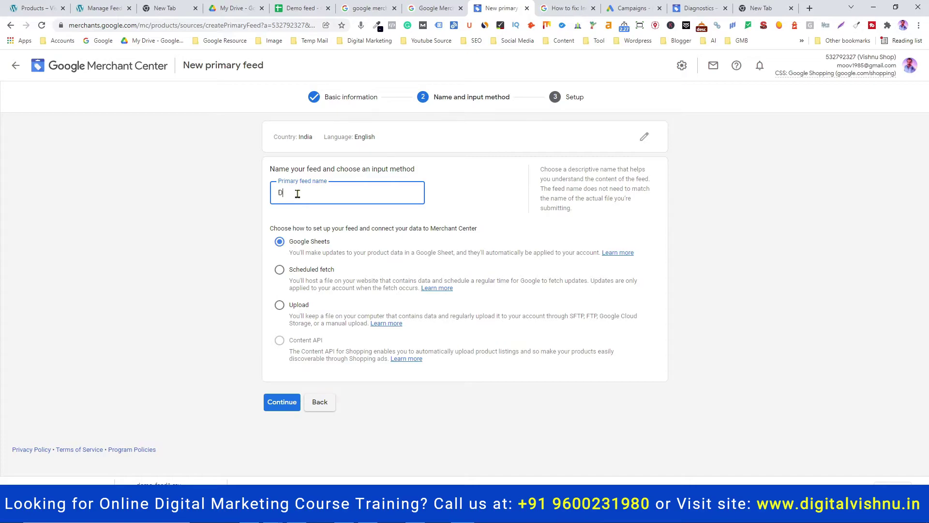
pyautogui.write('Demo Feed1')
pyautogui.moveTo(297, 335)
pyautogui.click(304, 9)
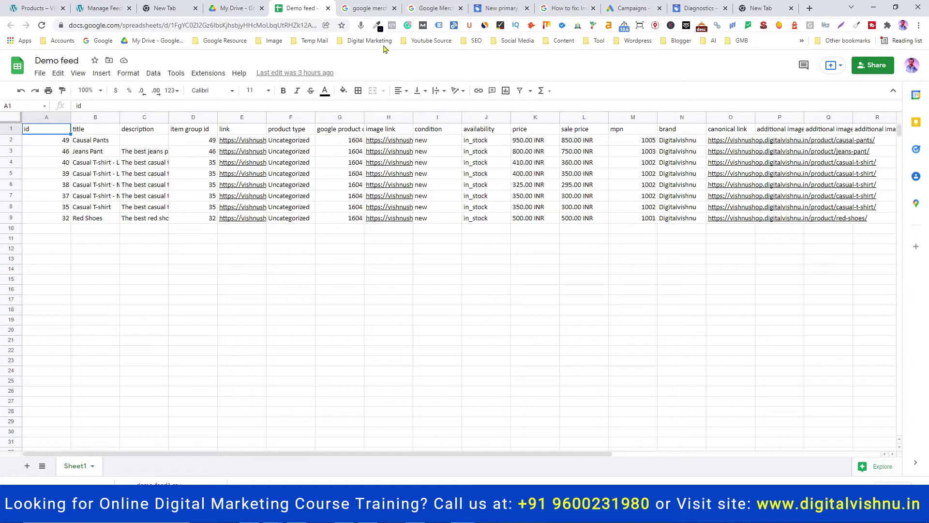
pyautogui.click(501, 8)
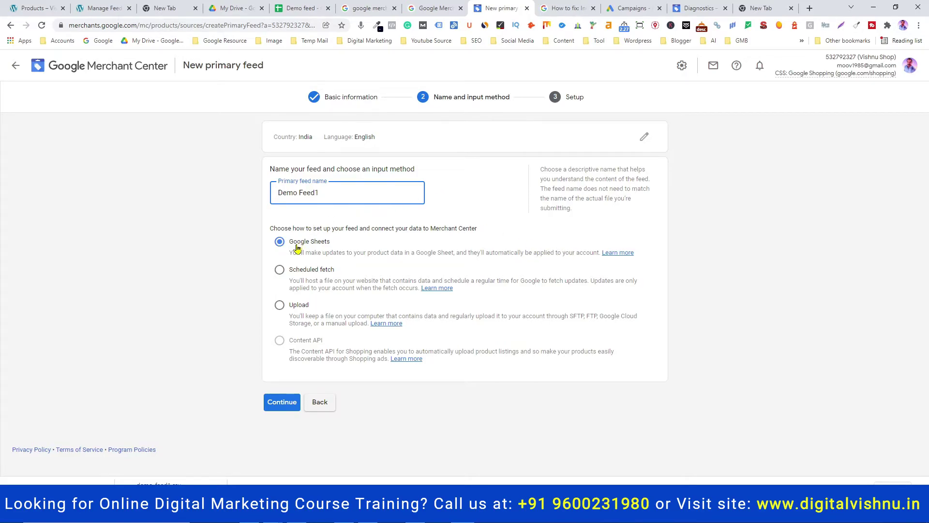
pyautogui.click(300, 8)
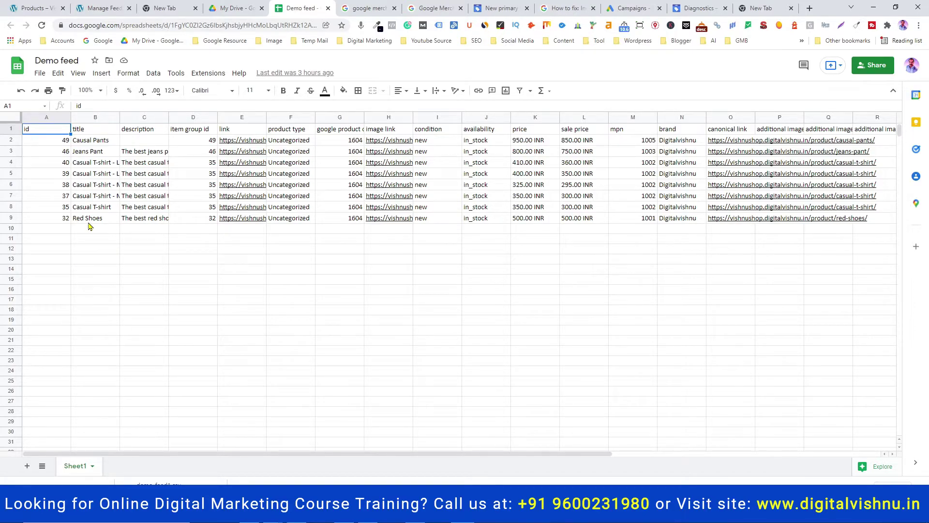
pyautogui.click(499, 8)
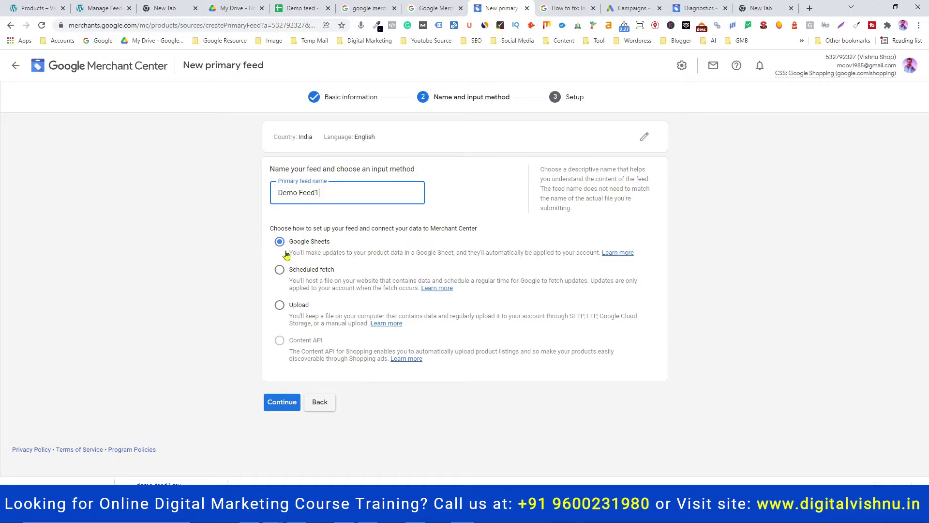
pyautogui.click(283, 402)
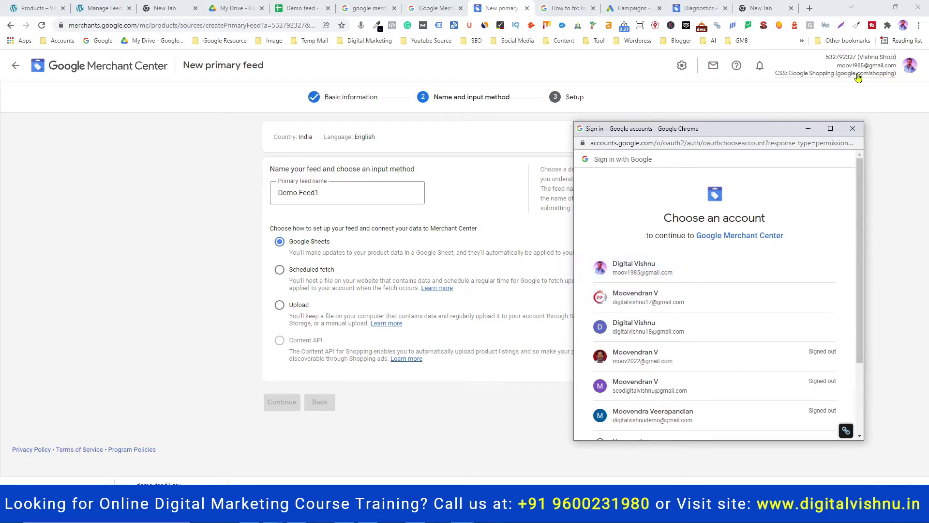
# Pick the Merchant Center Google account in the Choose an account popup
pyautogui.moveTo(849, 75)
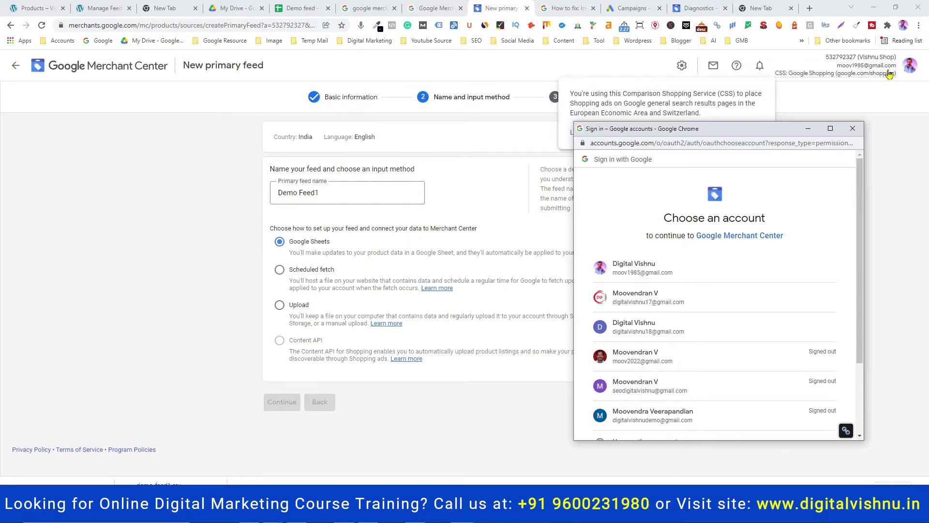
pyautogui.click(648, 274)
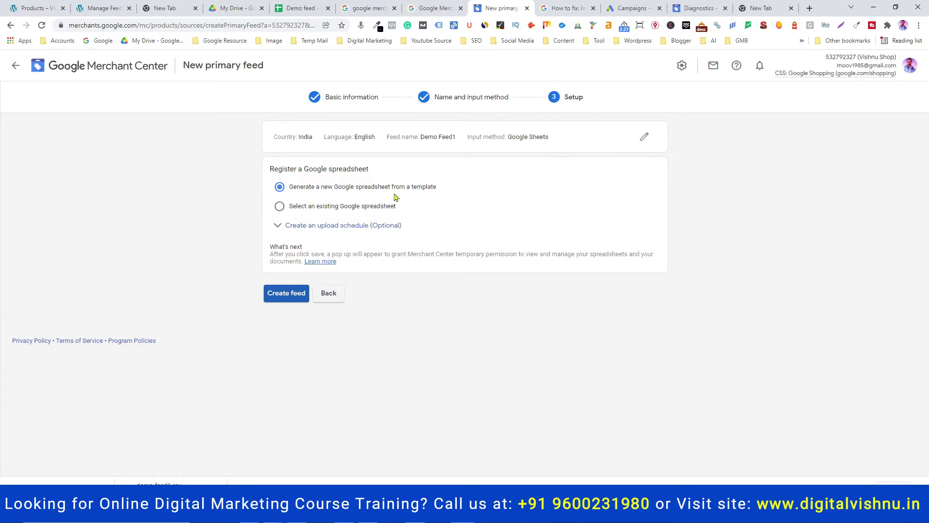
# Choose to use an existing Google spreadsheet as the feed source
pyautogui.click(297, 7)
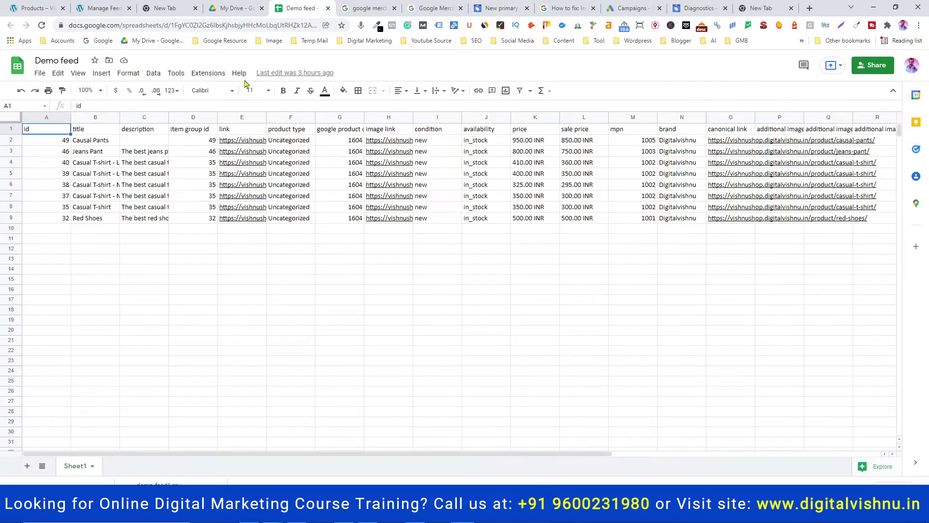
pyautogui.moveTo(847, 226)
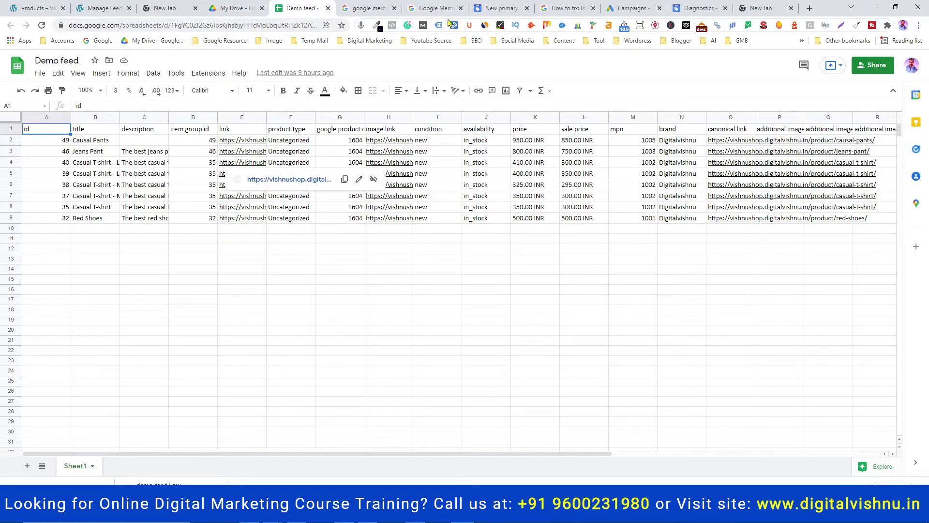
pyautogui.click(491, 8)
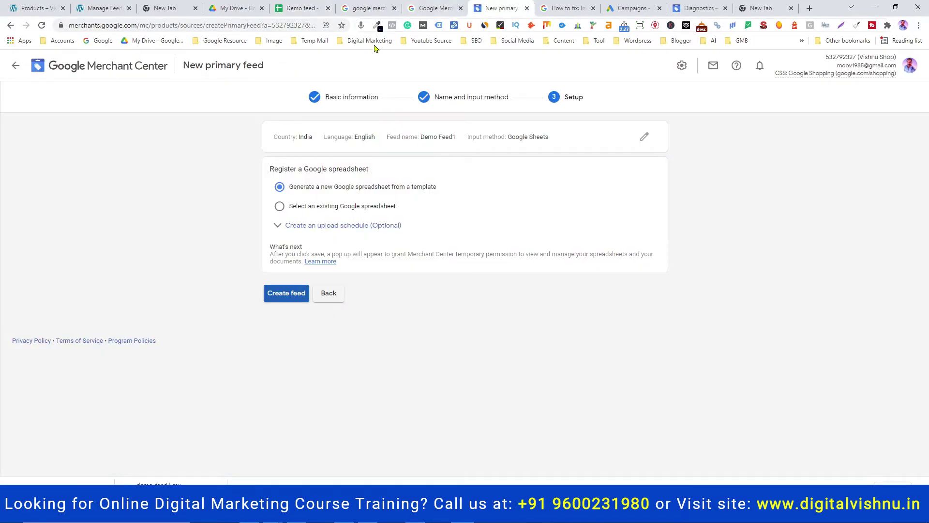
pyautogui.click(279, 208)
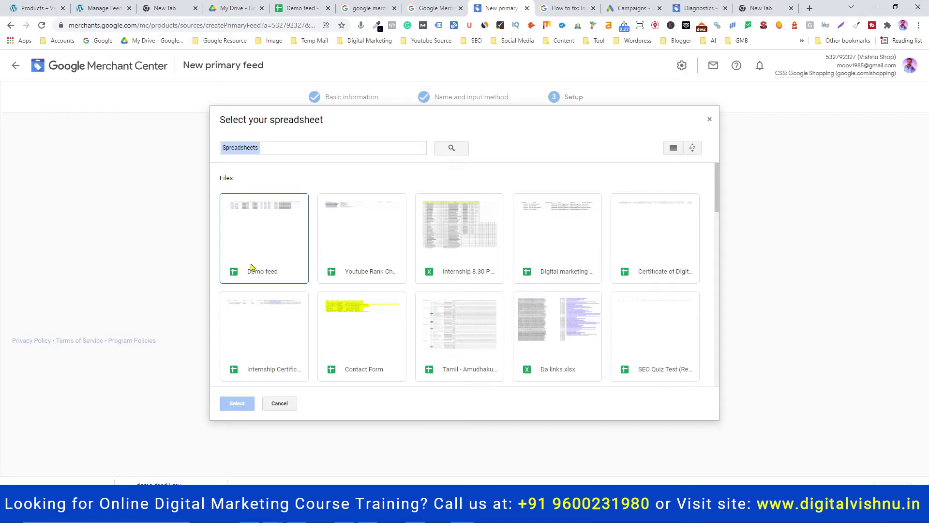
# Select the Demo feed spreadsheet in the picker and bring up the Notepad setup notes
pyautogui.click(290, 8)
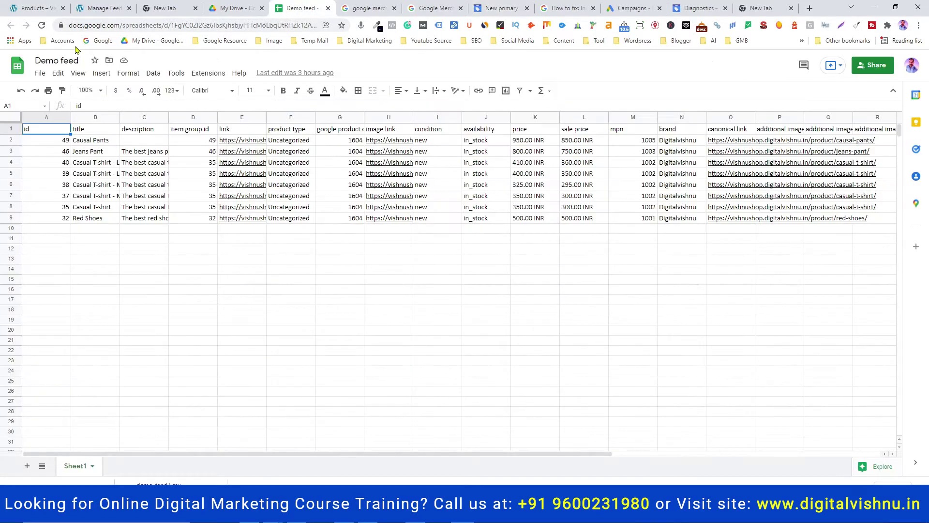
pyautogui.click(501, 8)
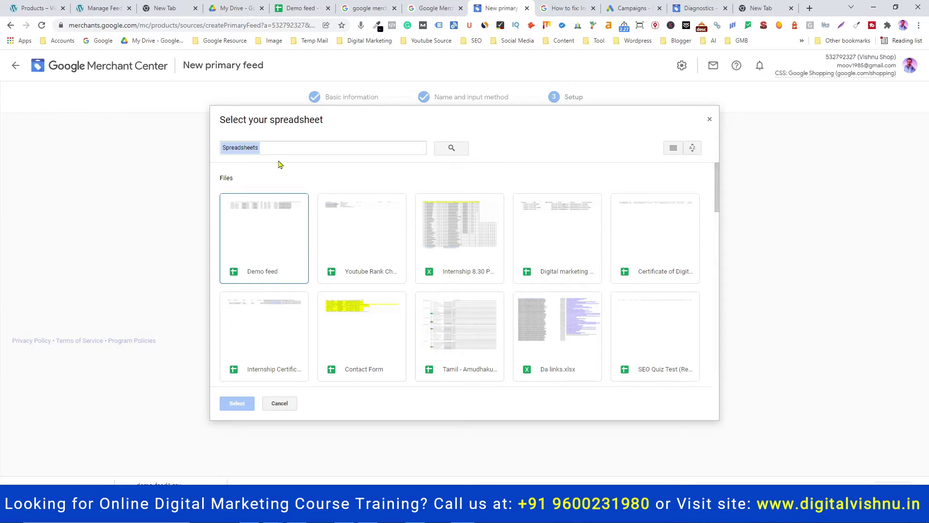
pyautogui.click(270, 234)
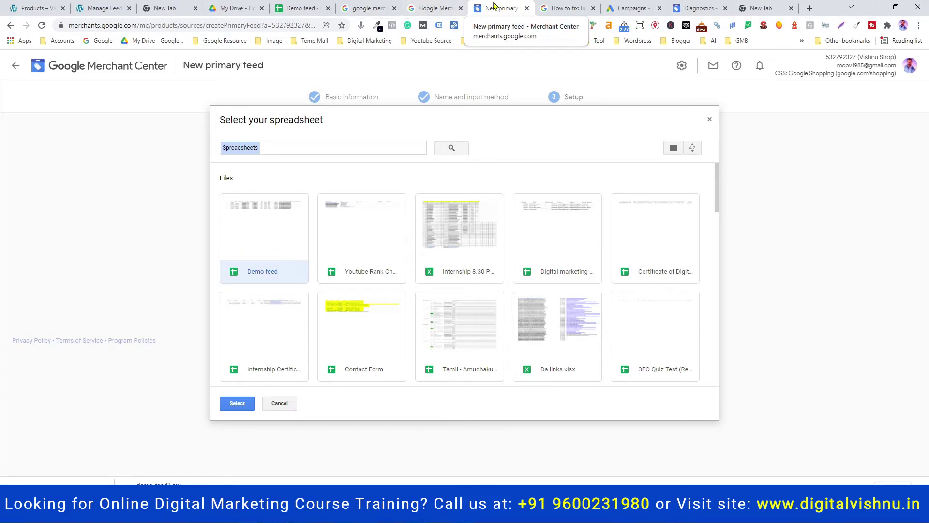
pyautogui.hotkey('alt', 'Tab')
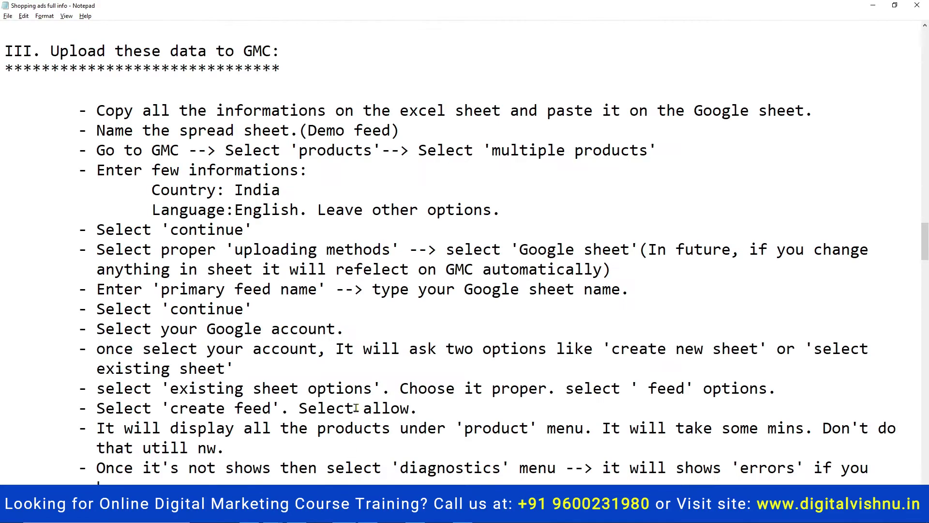
# Scroll the notes down to section IV, 'Connect GMC with Google ads'
pyautogui.scroll(-2, 387, 300)
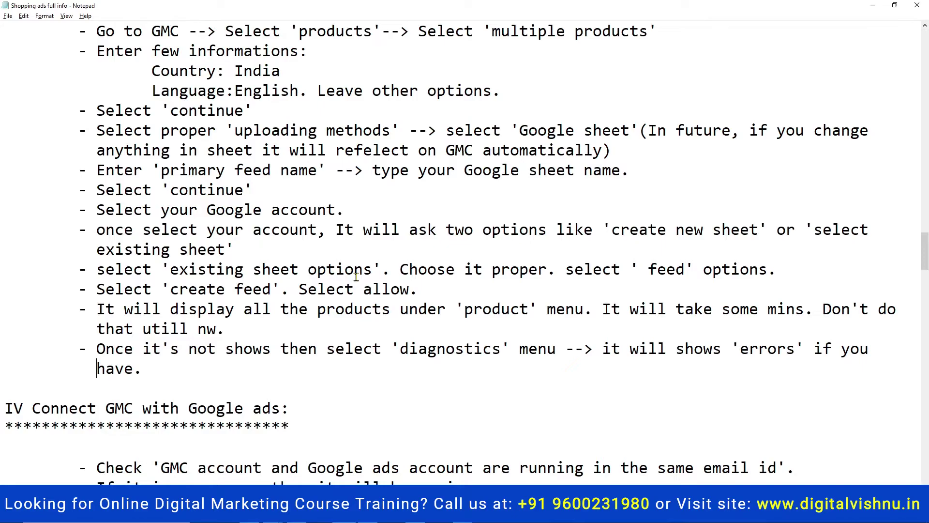
# Discard the unsaved feed setup and open Products > Diagnostics showing 8 disapproved items
pyautogui.click(873, 5)
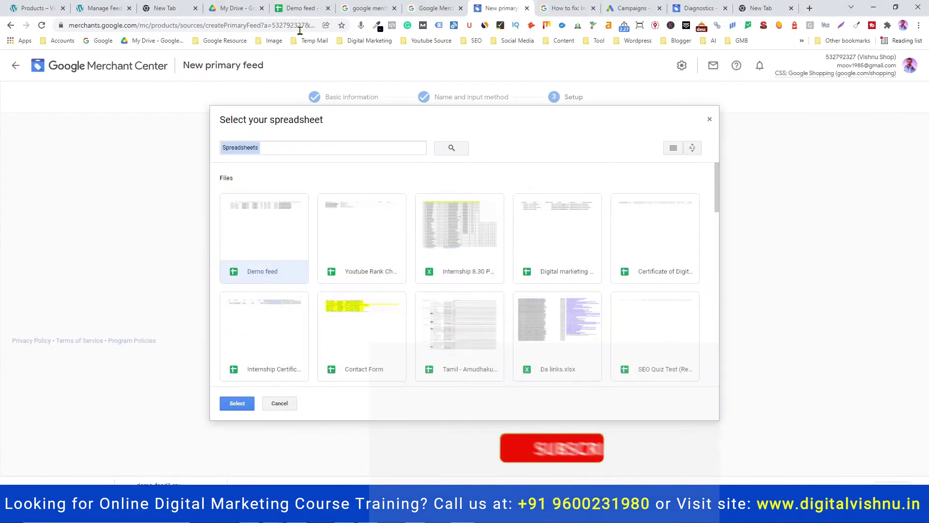
pyautogui.click(710, 119)
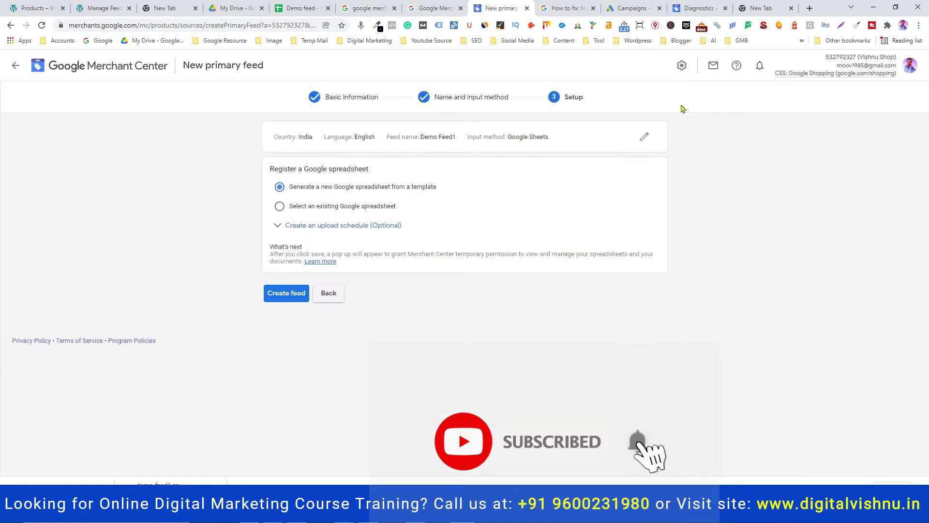
pyautogui.click(327, 294)
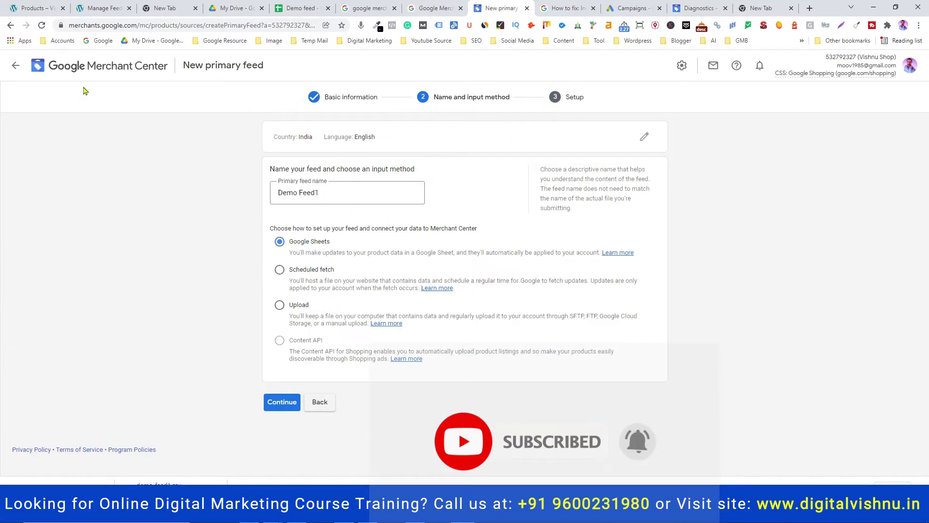
pyautogui.click(69, 65)
pyautogui.click(517, 295)
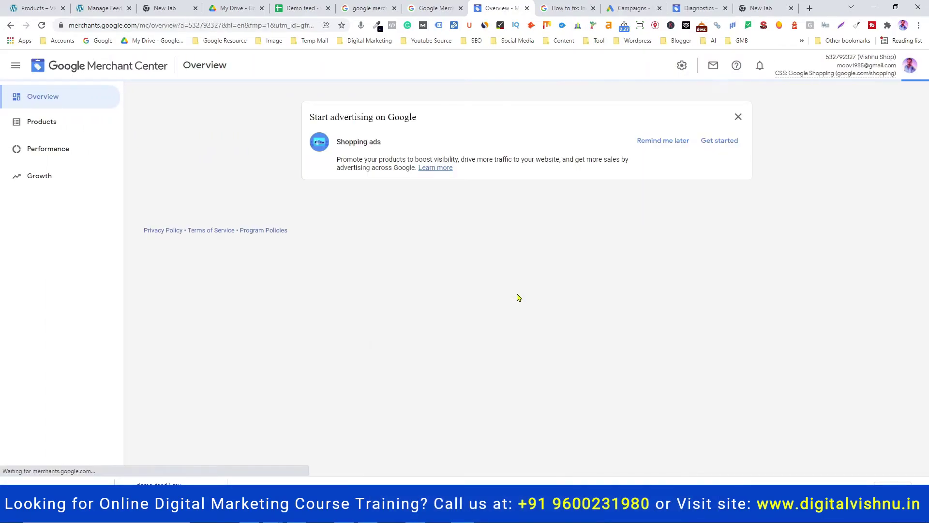
pyautogui.click(32, 124)
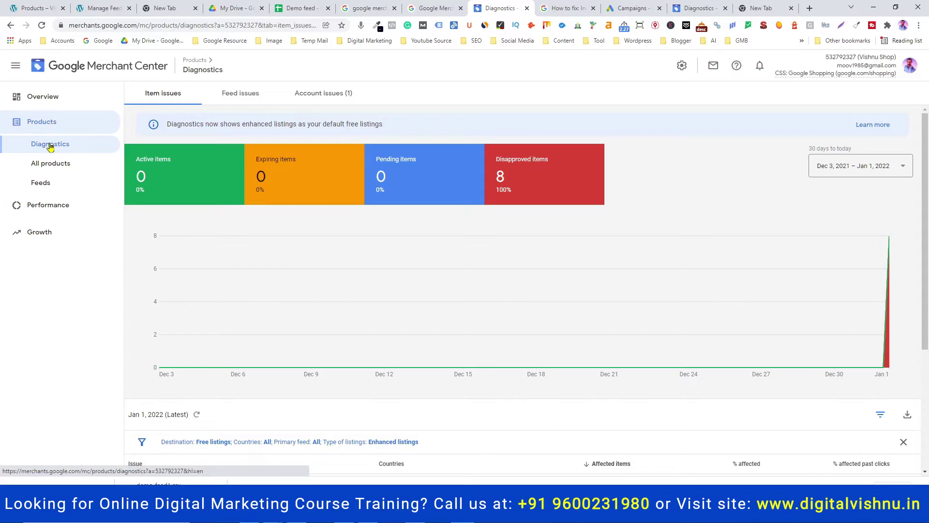
# Review the 16 Demo feed items in All products against the sheet, then switch to Notepad
pyautogui.click(53, 165)
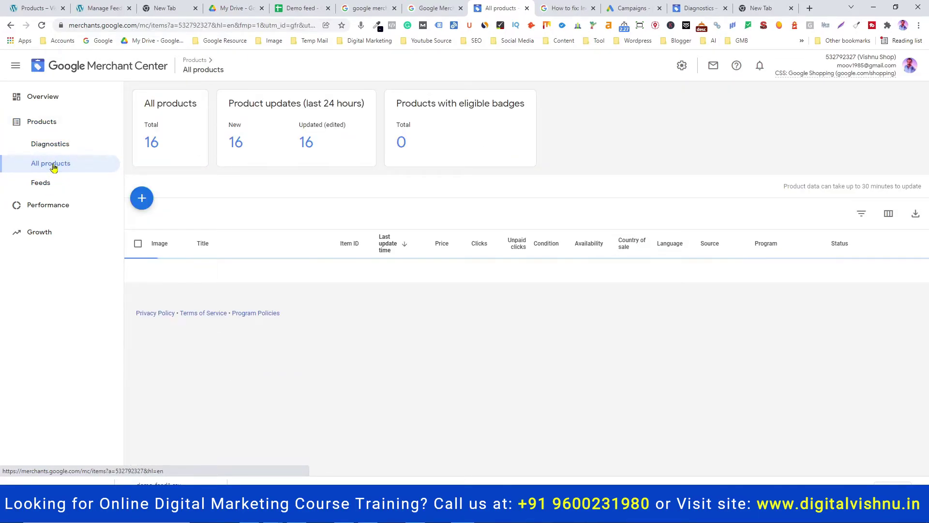
pyautogui.scroll(-1, 483, 190)
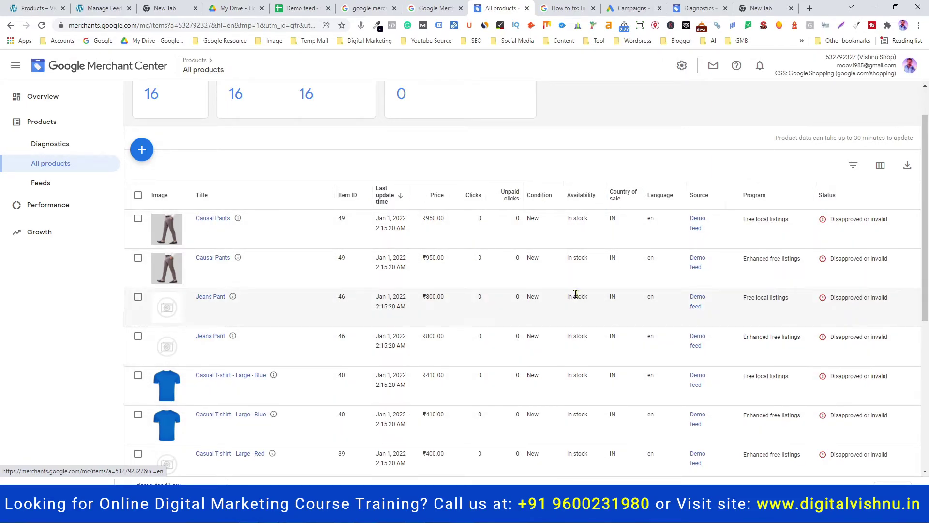
pyautogui.click(295, 8)
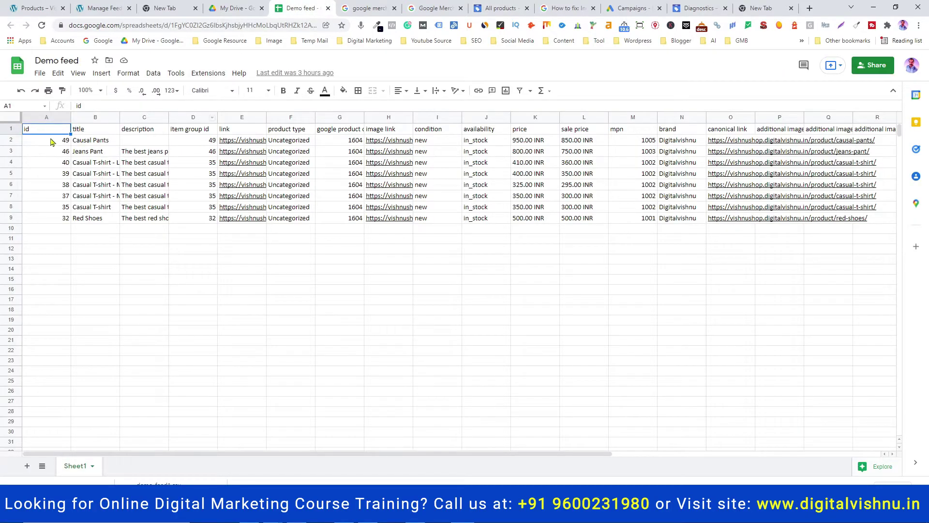
pyautogui.click(501, 8)
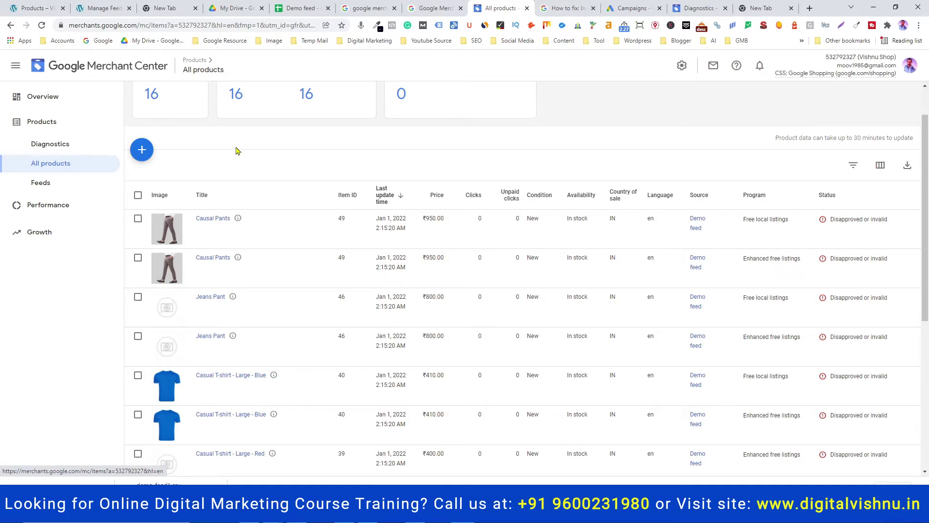
pyautogui.hotkey('alt', 'Tab')
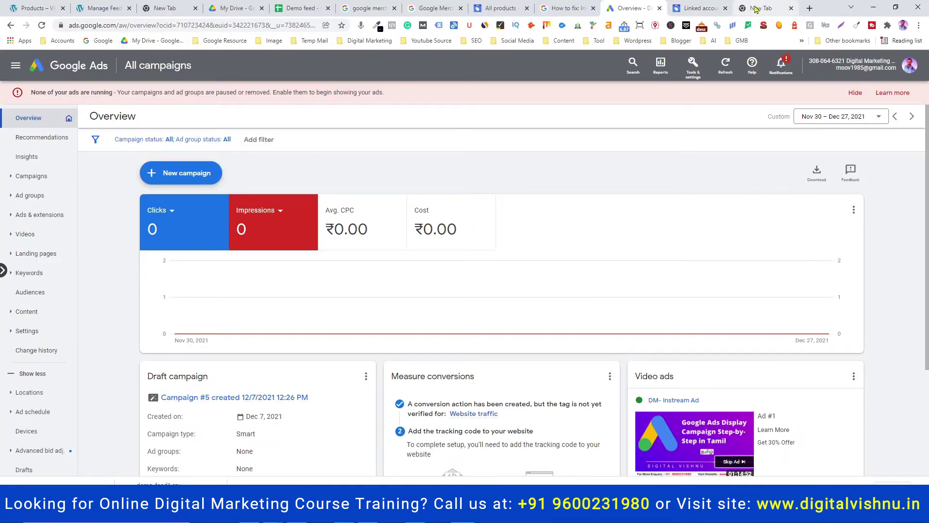
# Go to Google Ads in the new tab, sign in, and open the Digital Marketing Temp Account
pyautogui.click(762, 8)
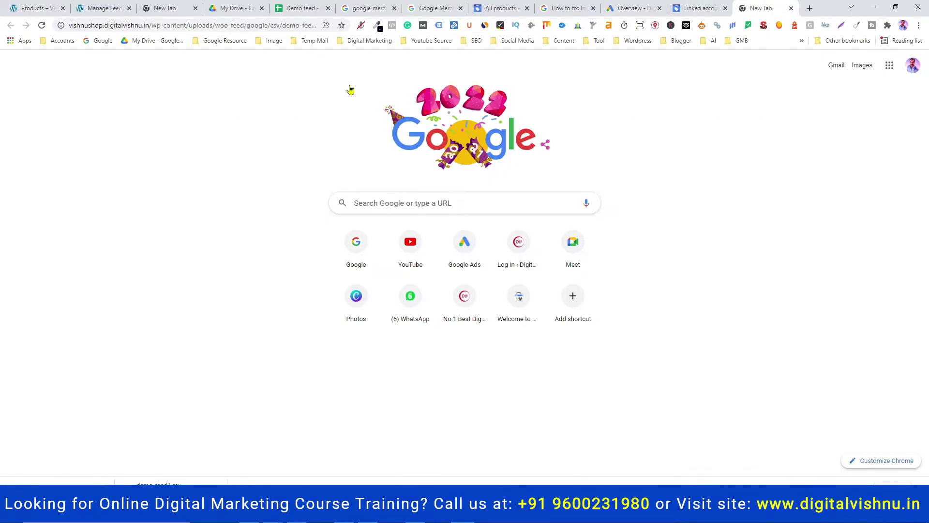
pyautogui.click(150, 29)
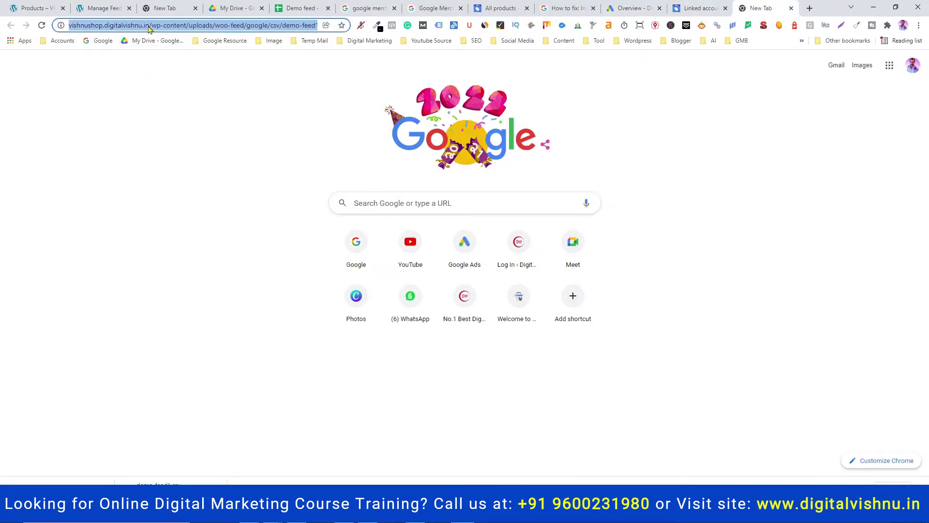
pyautogui.write('ads')
pyautogui.press('Return')
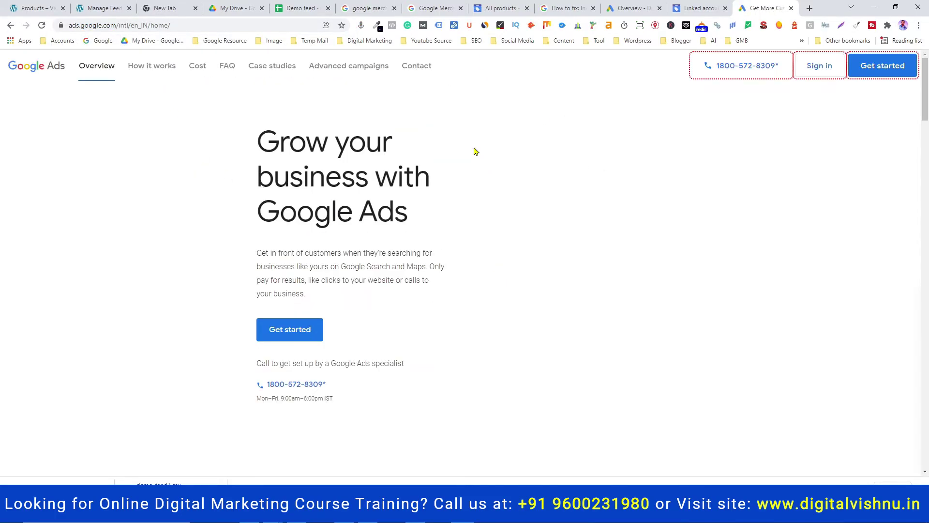
pyautogui.click(820, 68)
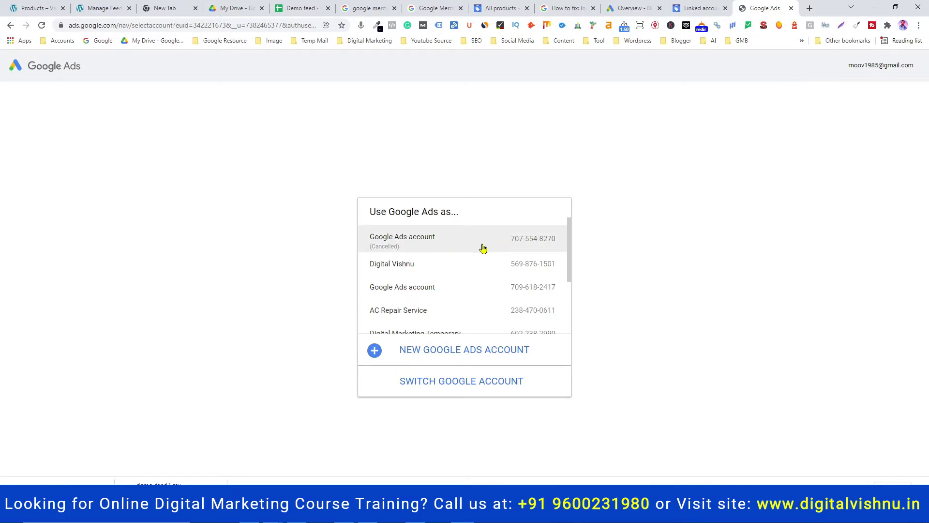
pyautogui.scroll(-2, 483, 249)
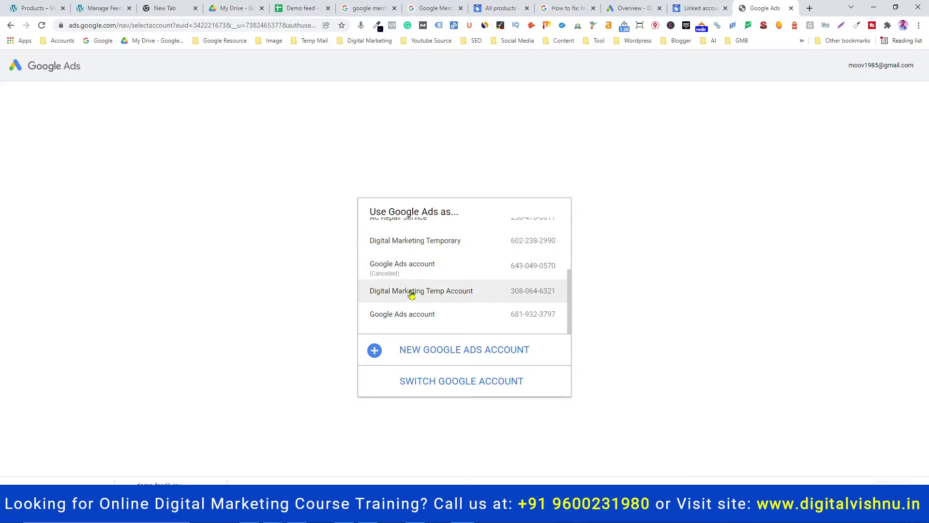
pyautogui.click(456, 297)
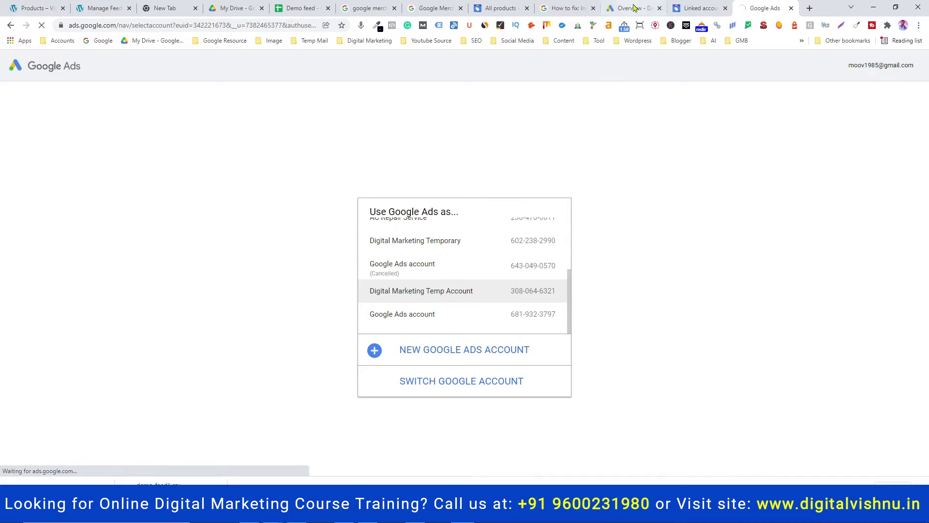
# Close the duplicate Google Ads tab and return to the Merchant Center overview
pyautogui.click(791, 9)
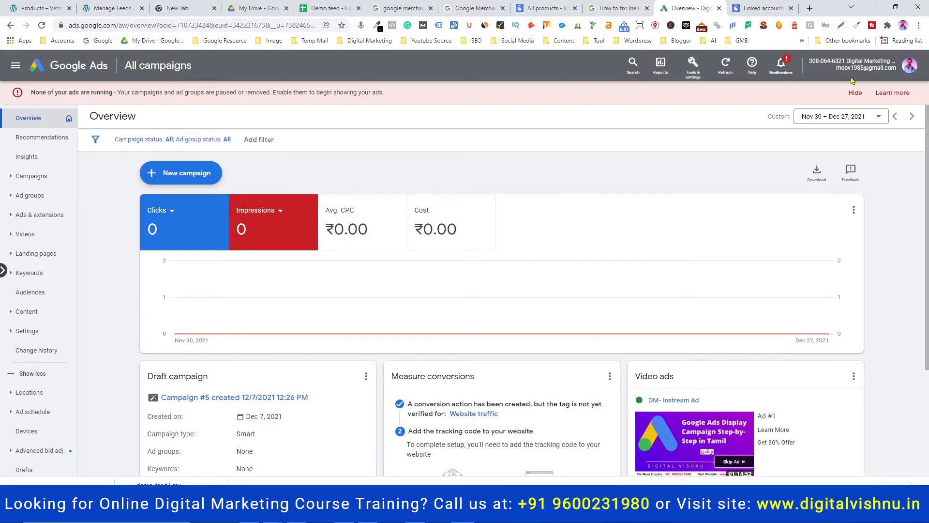
pyautogui.click(763, 8)
pyautogui.click(87, 67)
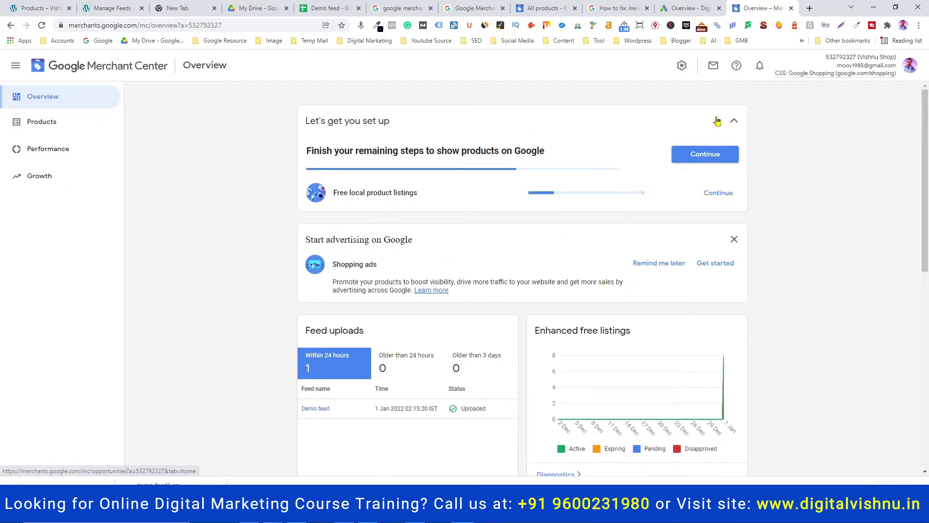
# Open Merchant Center's Linked accounts settings and start linking a Google Ads account
pyautogui.click(682, 68)
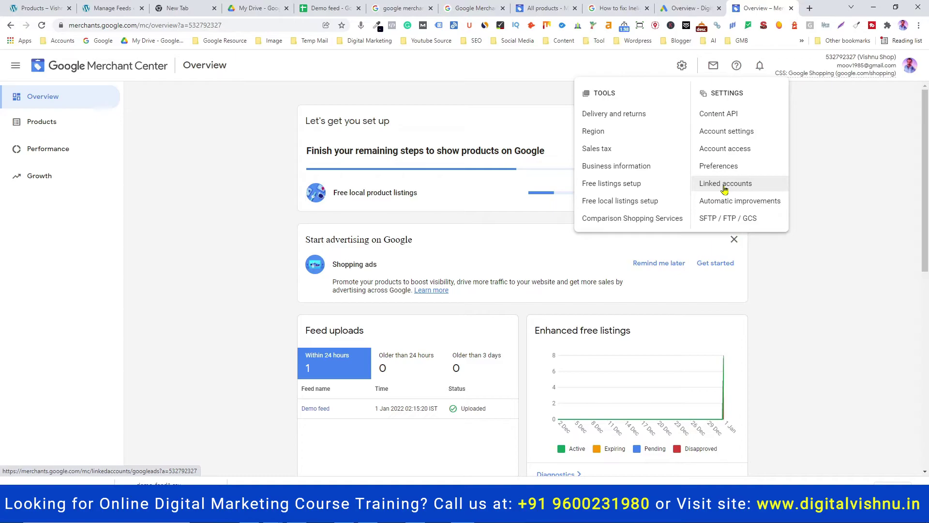
pyautogui.click(724, 189)
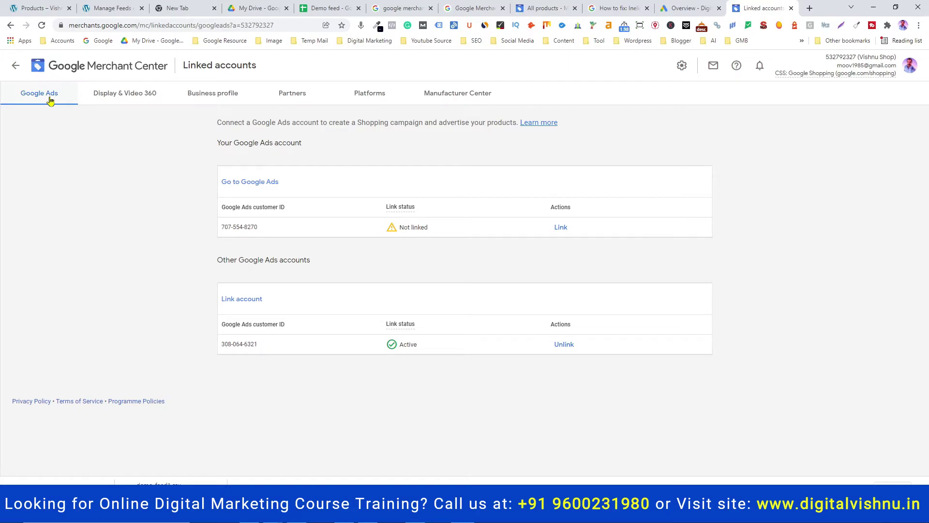
pyautogui.moveTo(415, 329)
pyautogui.click(251, 304)
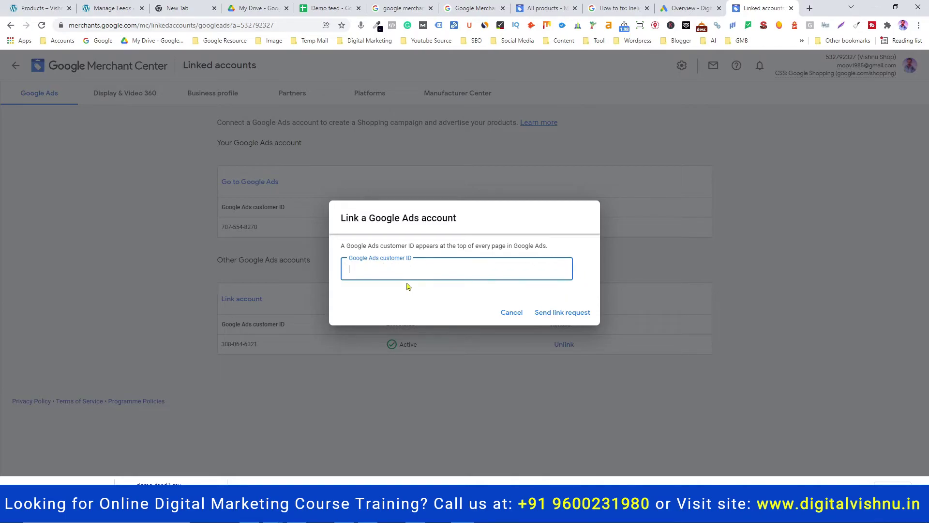
# Copy the Google Ads customer ID into the link dialog, then cancel the request
pyautogui.click(681, 11)
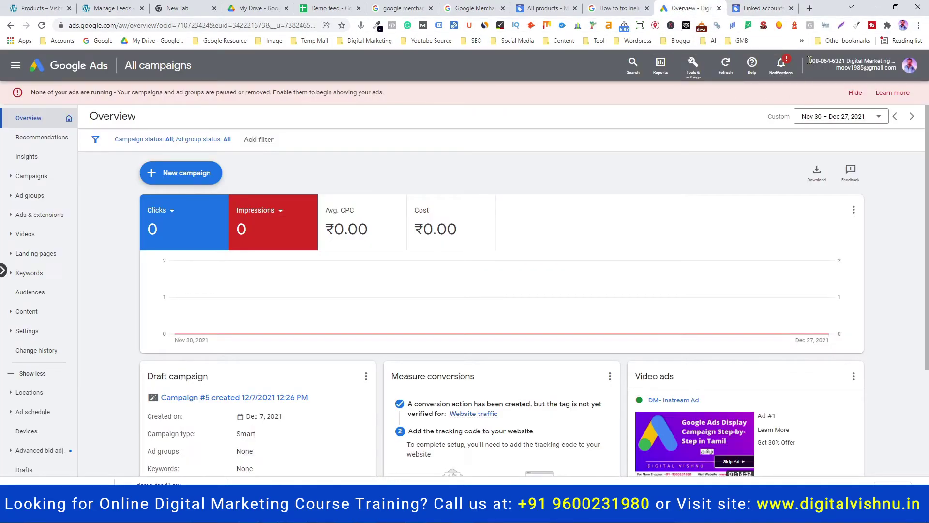
pyautogui.moveTo(811, 60); pyautogui.dragTo(845, 60)
pyautogui.rightClick(834, 62)
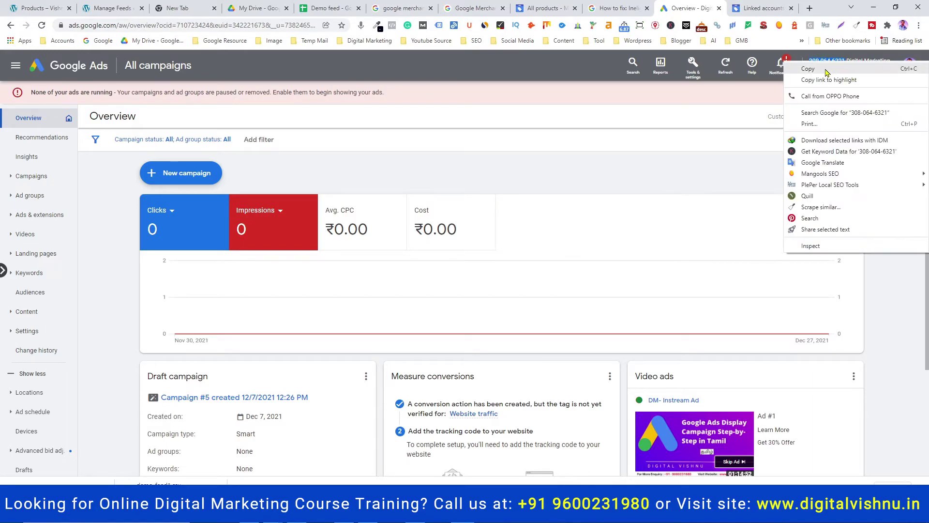
pyautogui.click(818, 66)
pyautogui.click(769, 8)
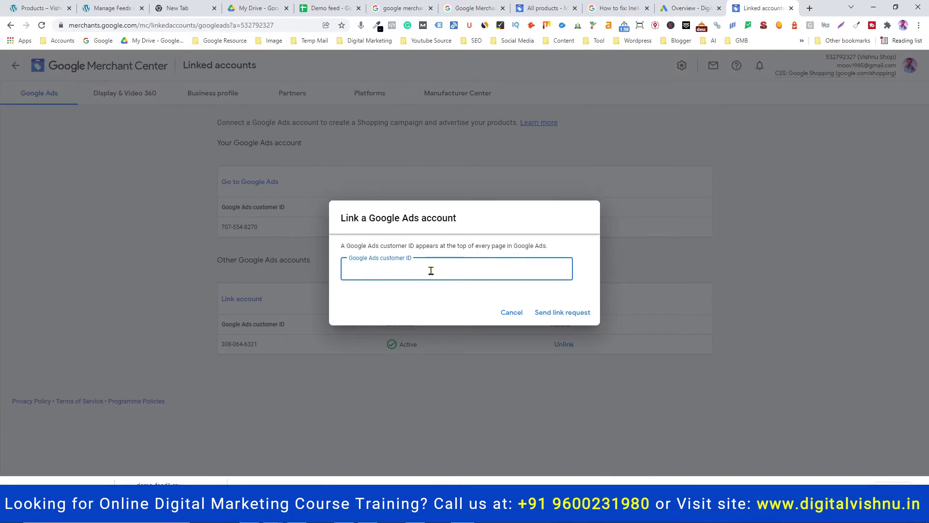
pyautogui.hotkey('ctrl', 'v')
pyautogui.click(517, 313)
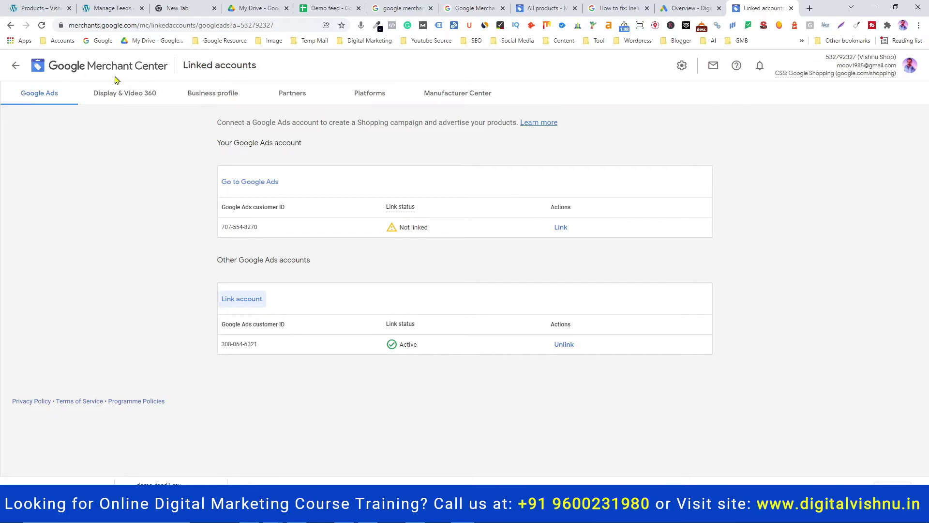
# View the Merchant Center link request from Google Ads notifications, confirming the shop shows Linked
pyautogui.click(688, 9)
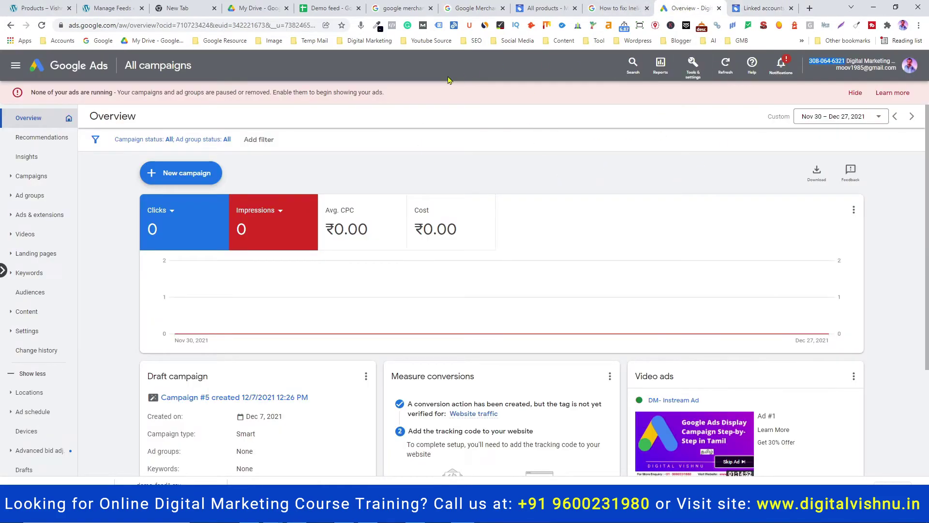
pyautogui.click(780, 68)
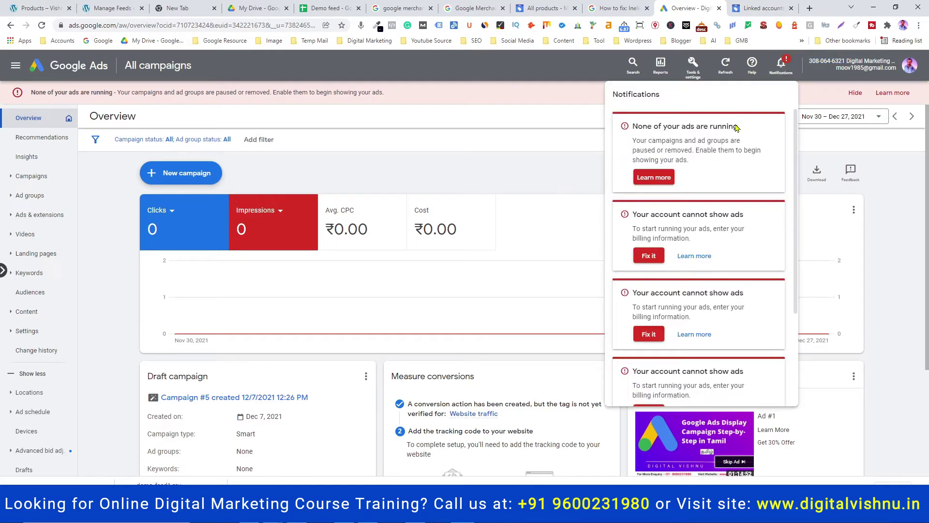
pyautogui.scroll(-3, 725, 211)
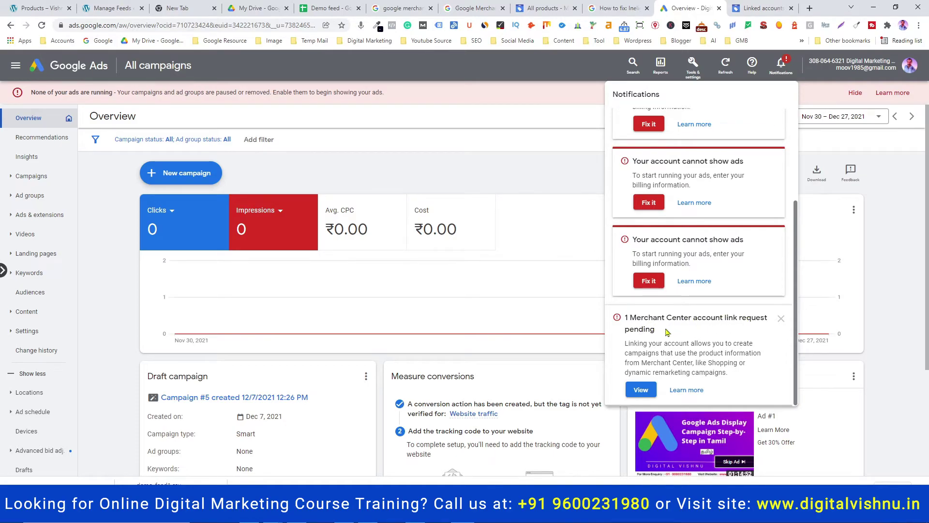
pyautogui.click(641, 391)
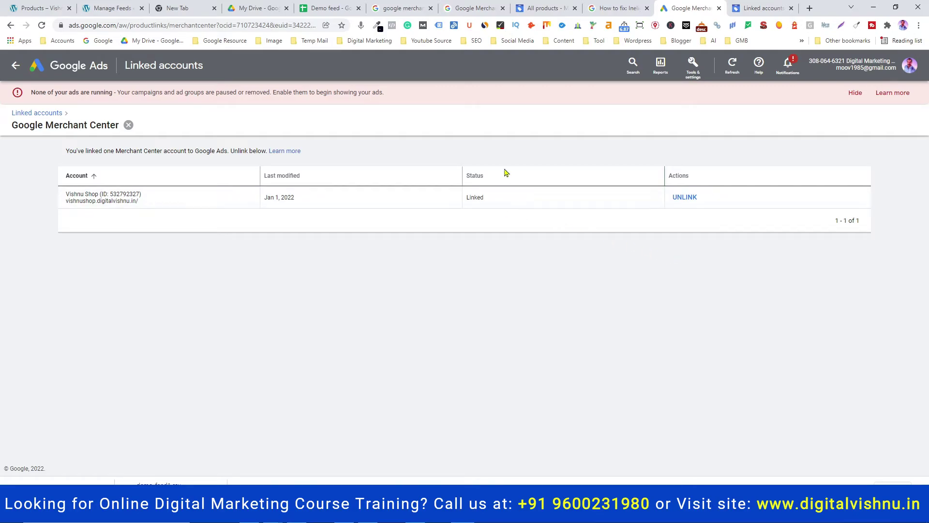
pyautogui.click(543, 9)
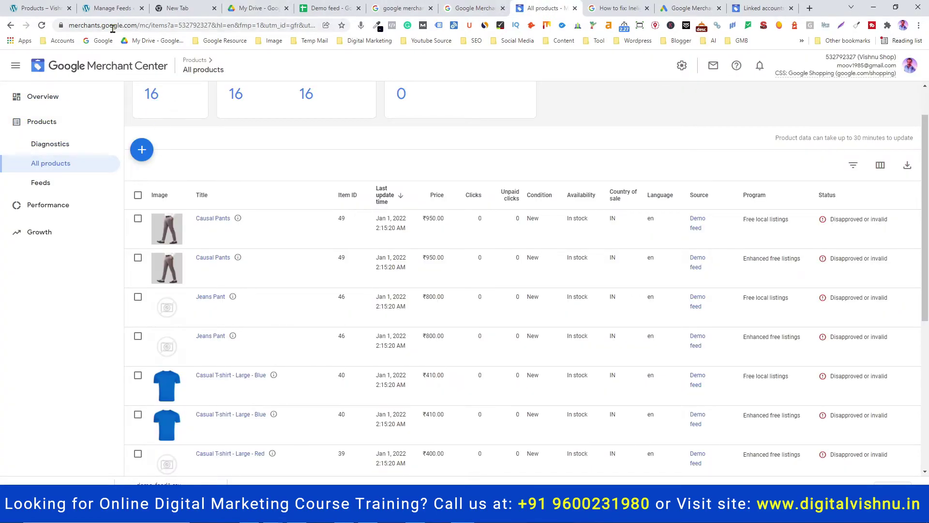
# Return to the Merchant Center tab and bring up the Overview with the Demo feed listed
pyautogui.click(764, 8)
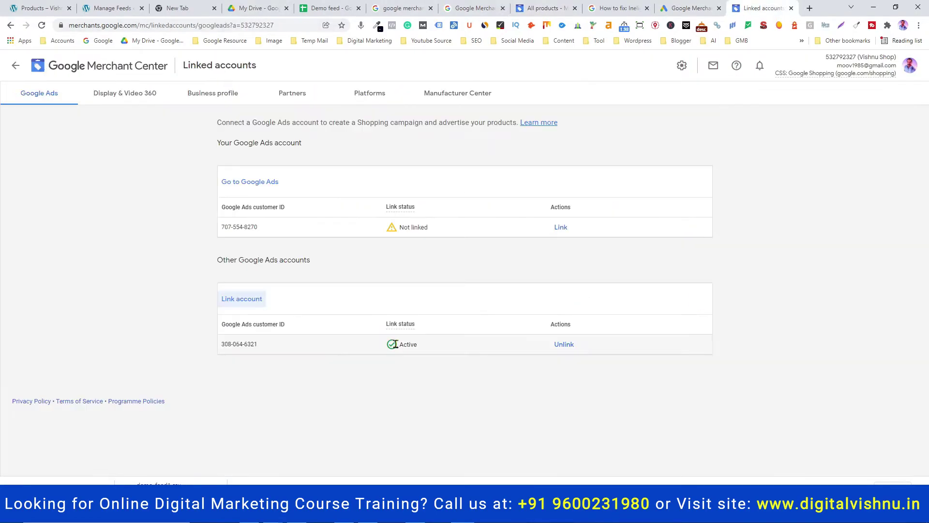
pyautogui.moveTo(406, 341)
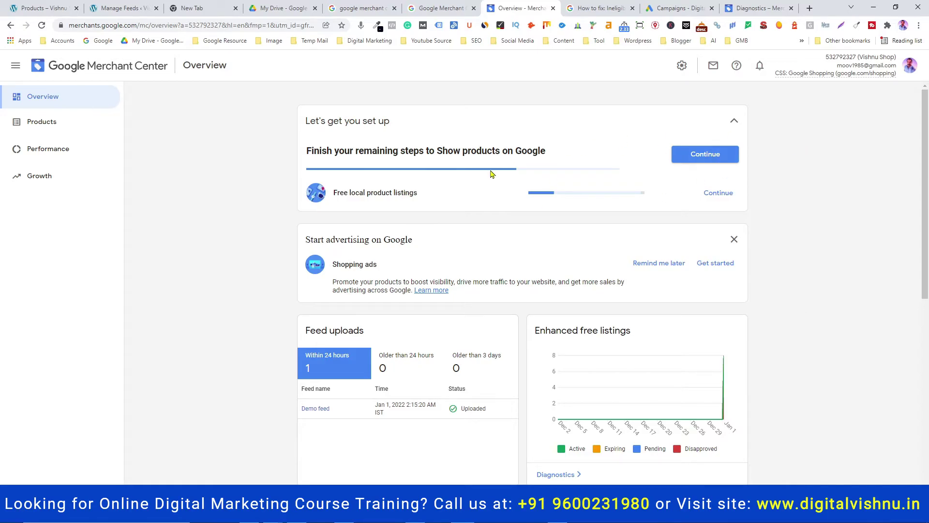
# From Campaigns, create a new campaign without goal guidance and choose the Shopping type
pyautogui.click(674, 8)
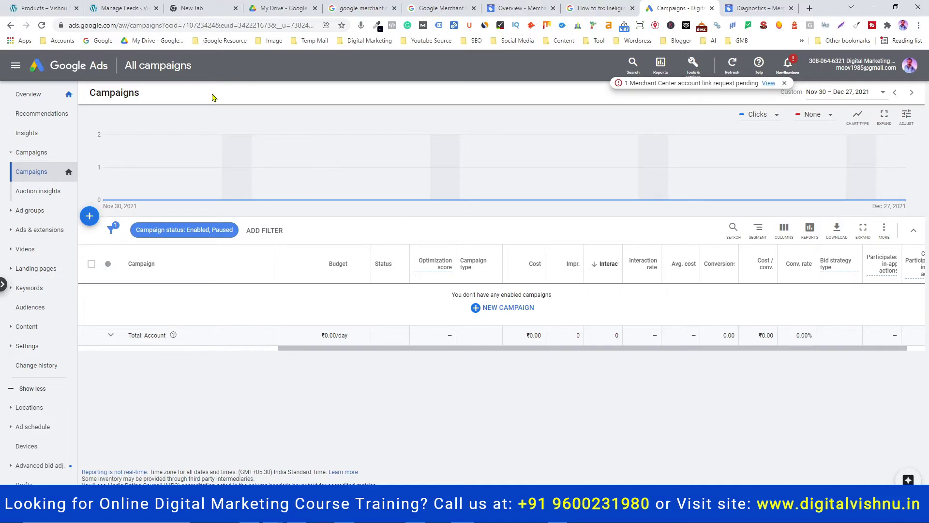
pyautogui.click(91, 218)
pyautogui.click(146, 233)
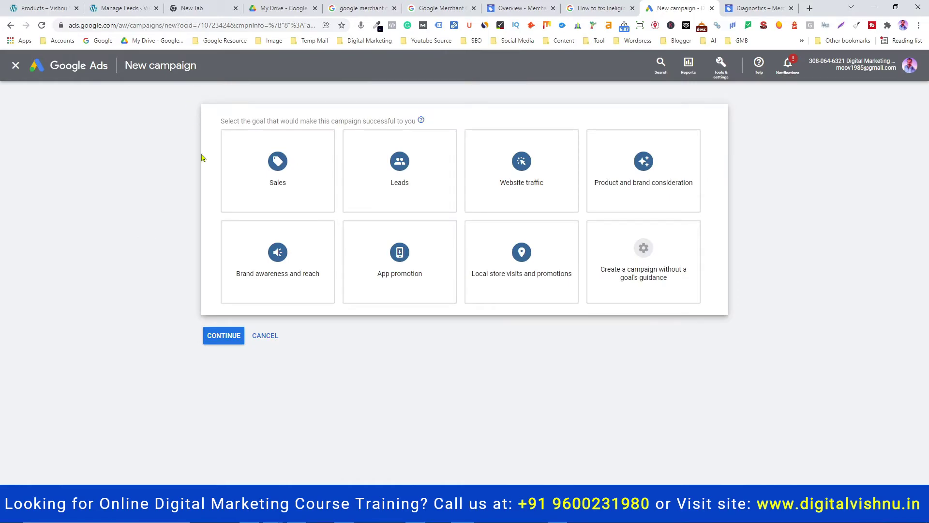
pyautogui.click(650, 262)
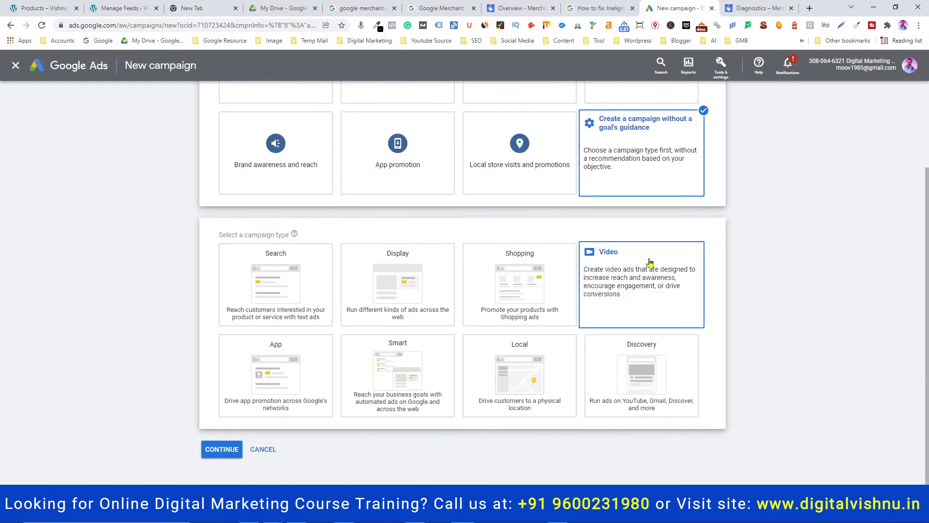
pyautogui.click(506, 265)
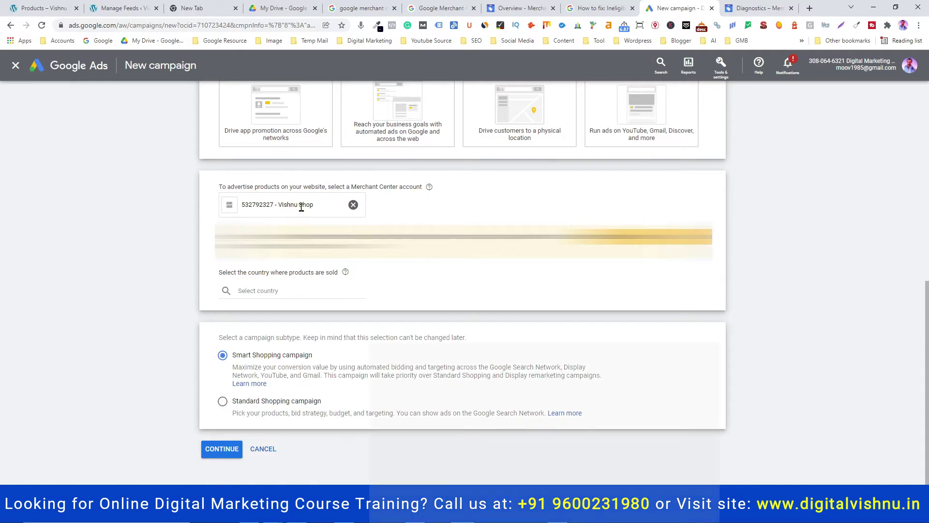
# Choose India as the country of sale, select Standard Shopping campaign, and continue
pyautogui.click(533, 6)
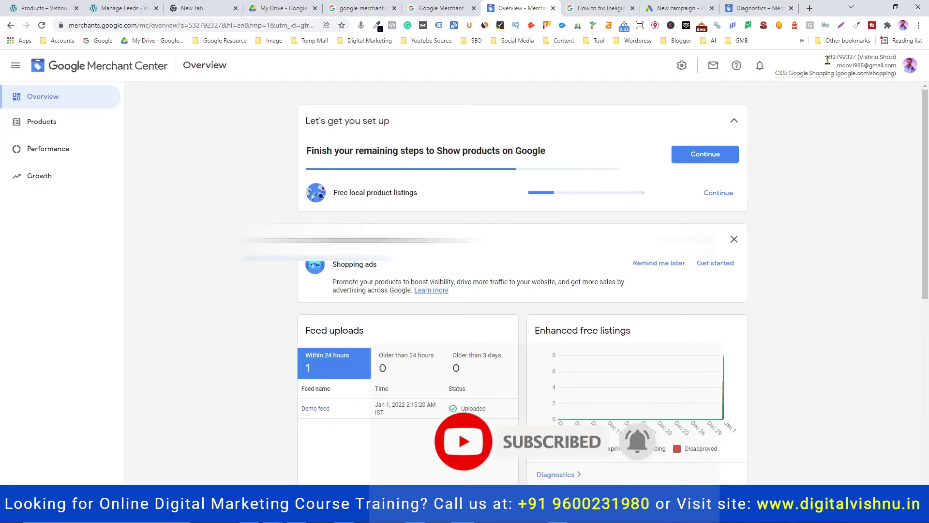
pyautogui.click(678, 8)
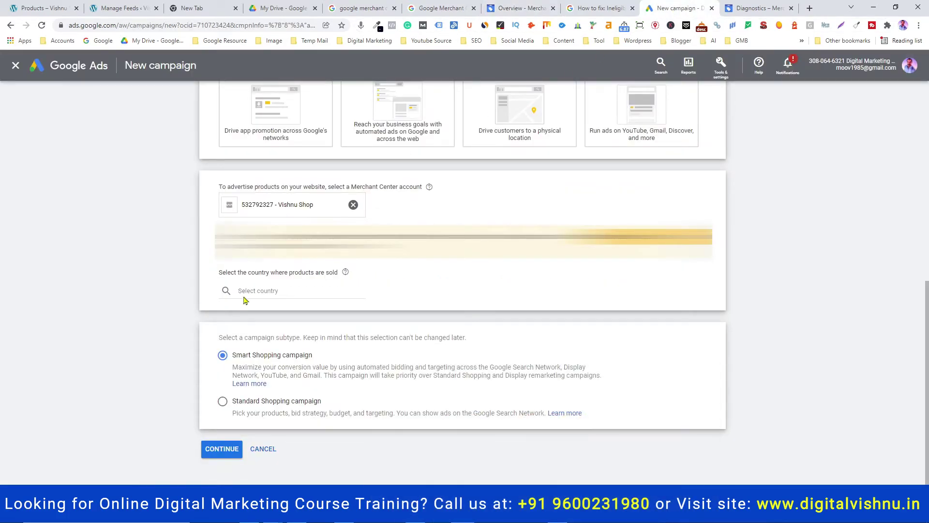
pyautogui.click(257, 291)
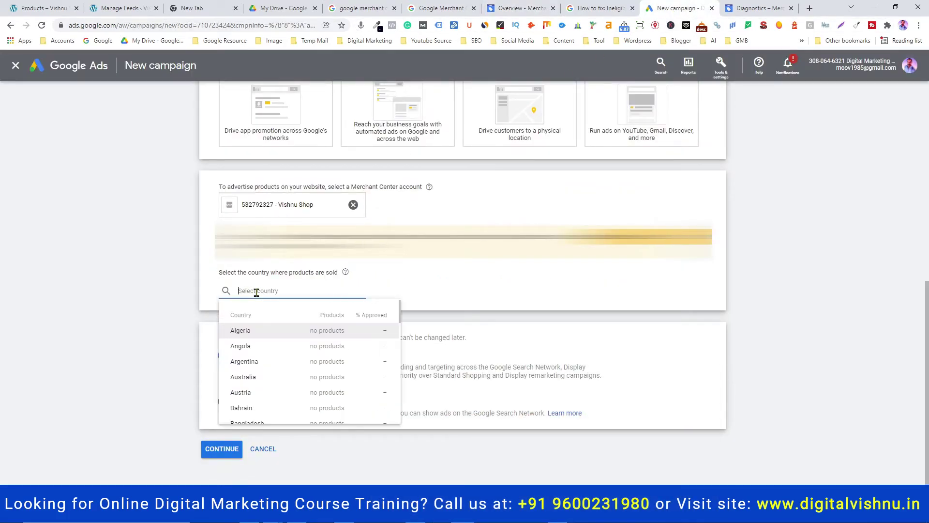
pyautogui.write('india')
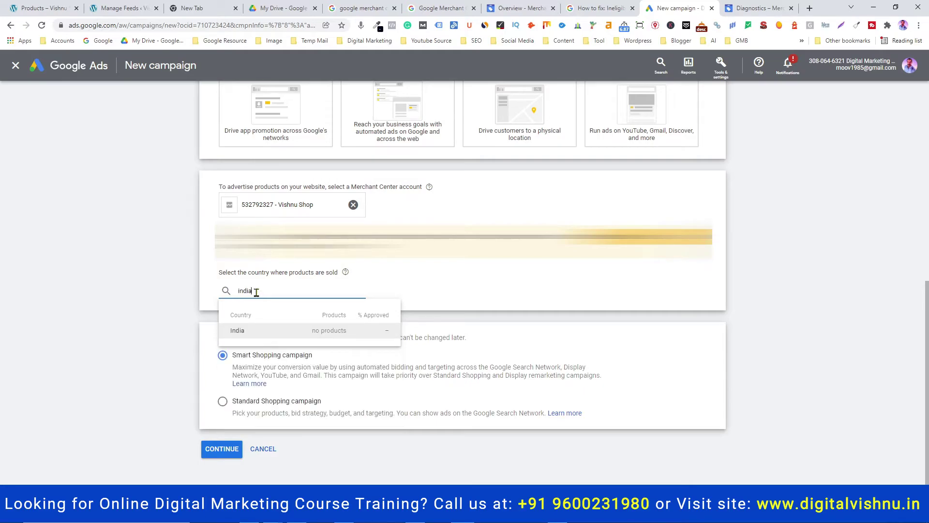
pyautogui.click(255, 331)
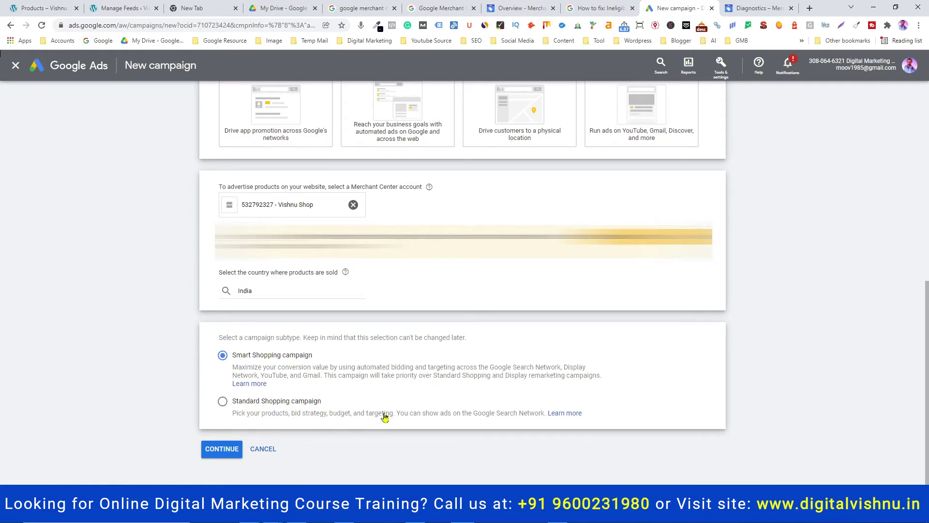
pyautogui.click(223, 404)
pyautogui.click(219, 448)
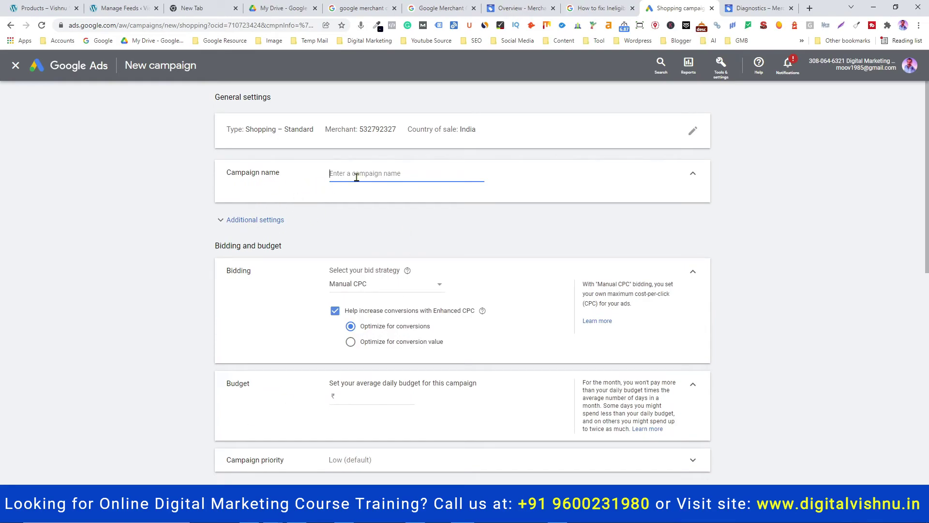
# Name the campaign 'Vishnu Shop - Shopping Ads - Demo' and expand the Inventory filter settings
pyautogui.write('Vishnu Shop - Shopping Ads - Demo')
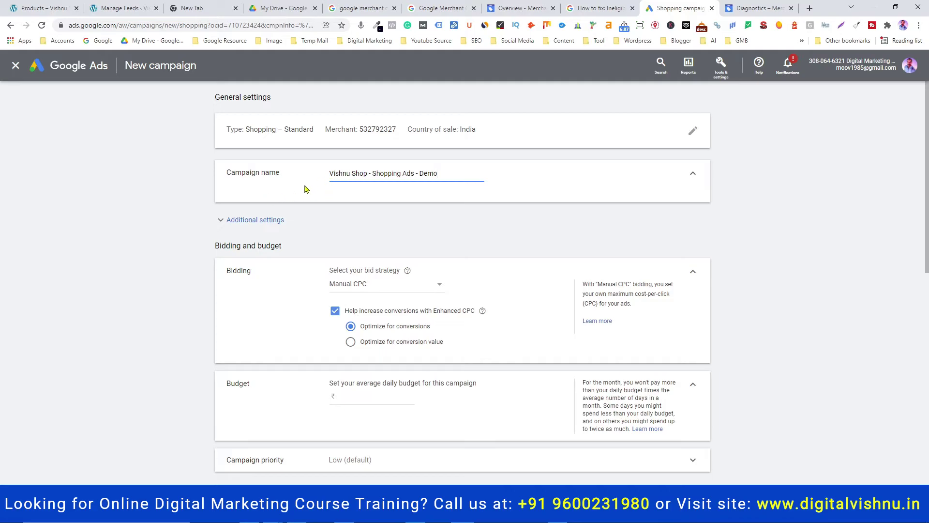
pyautogui.click(223, 222)
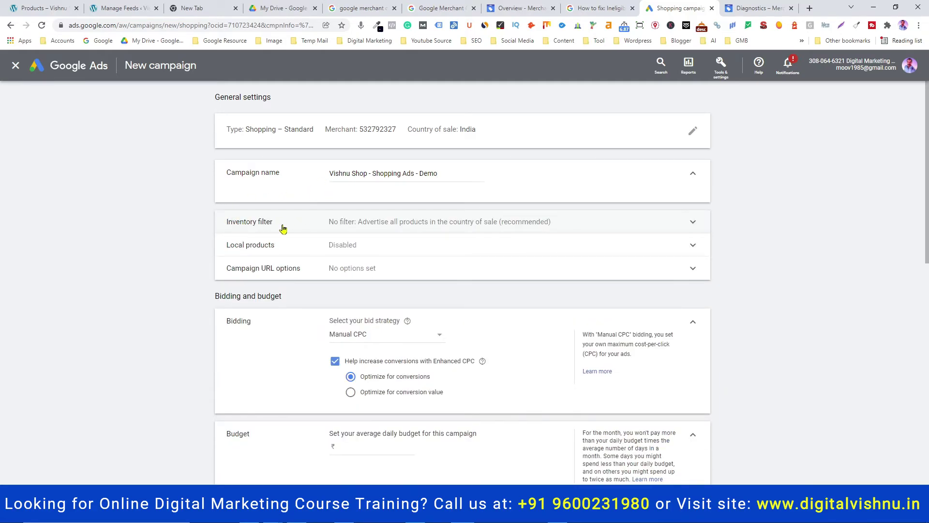
pyautogui.click(374, 224)
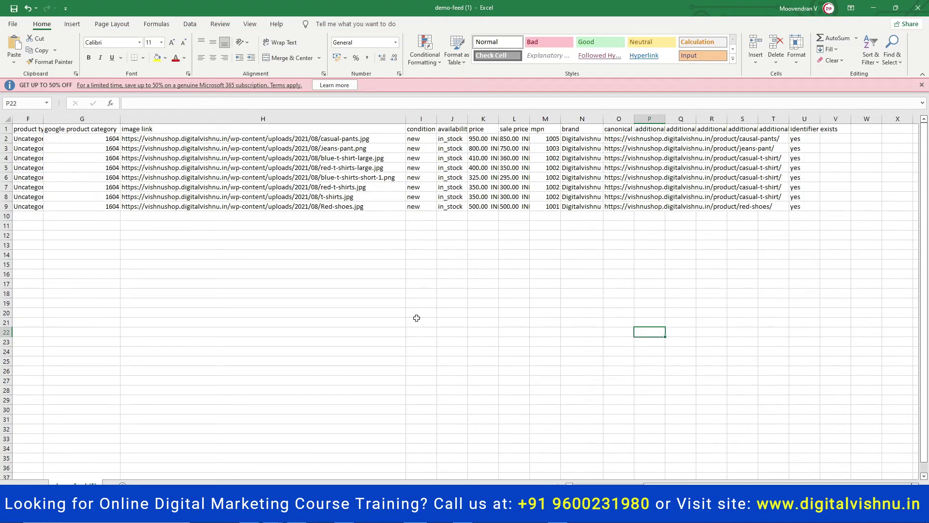
# Check the product ids and titles in columns A–F of demo-feed, then return to Google Ads
pyautogui.hscroll(-3, 464, 291)
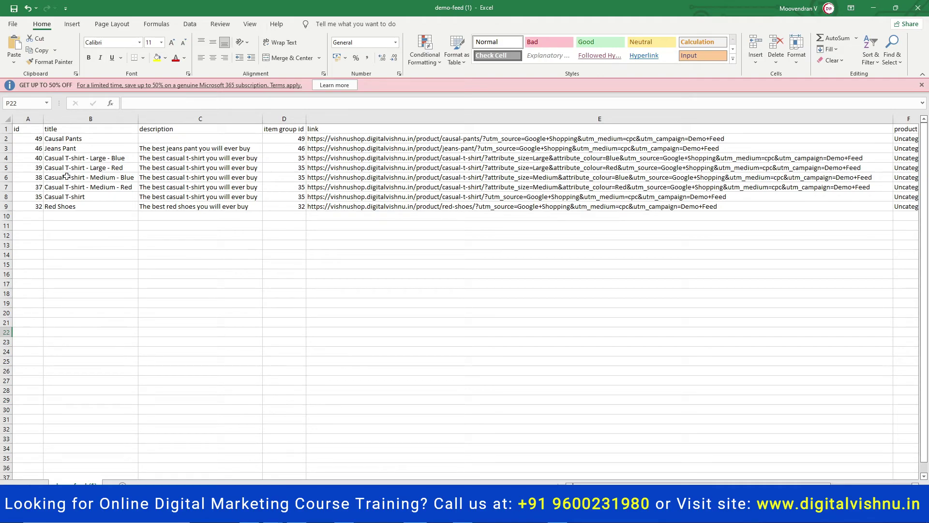
pyautogui.hotkey('alt', 'Tab')
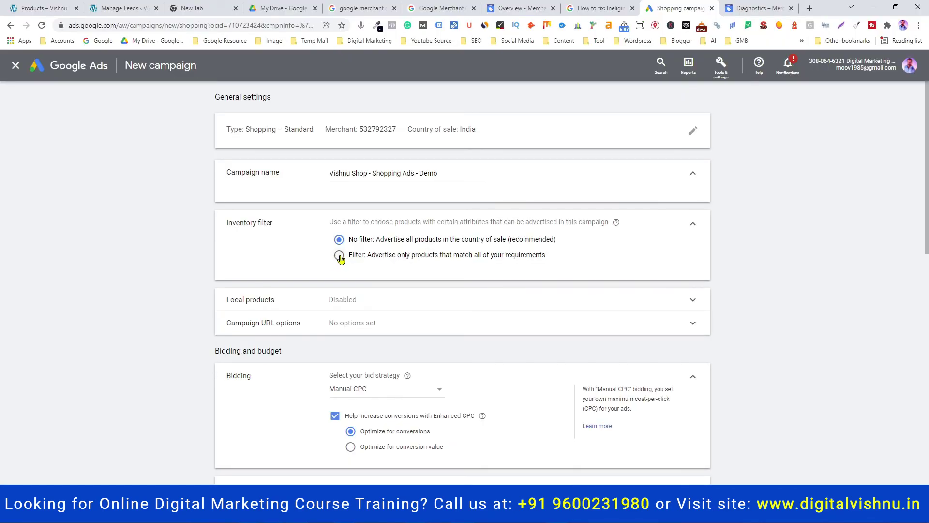
# Set the inventory filter to advertise only matching products and list attributes, then check the Excel feed
pyautogui.click(340, 255)
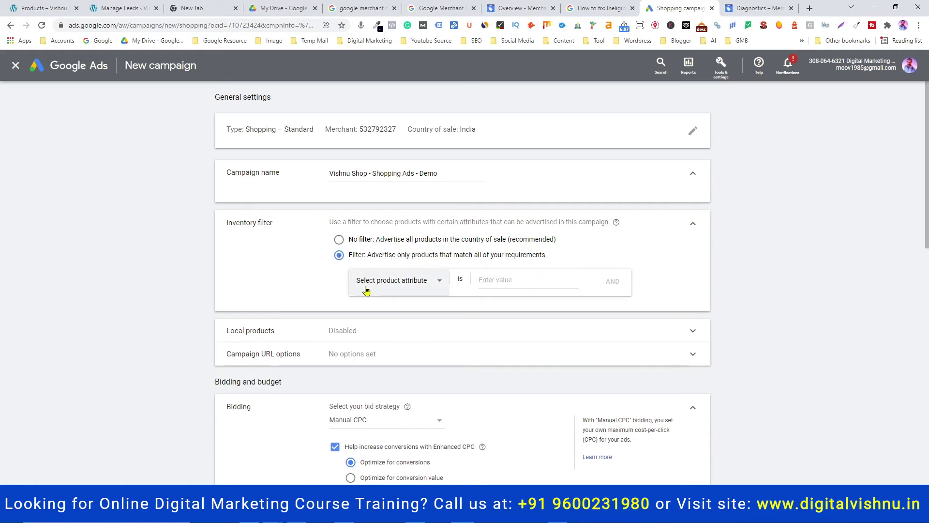
pyautogui.click(406, 286)
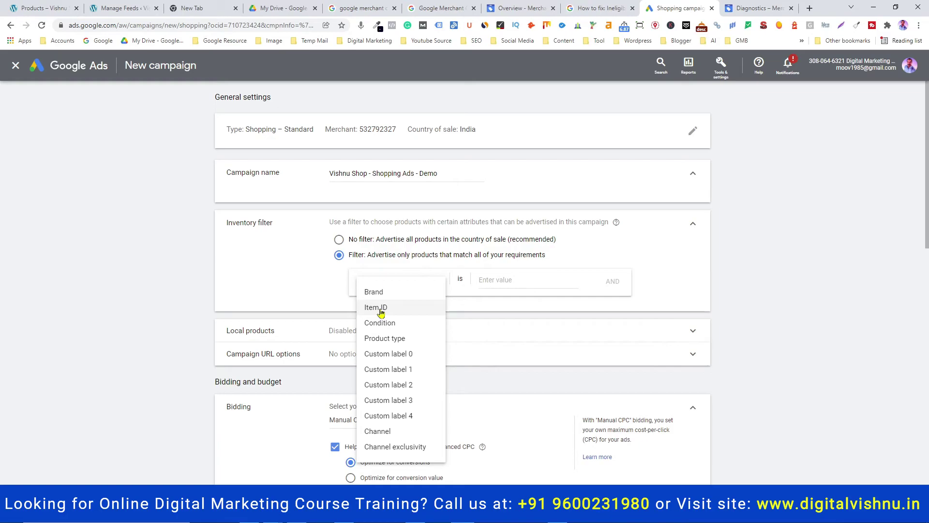
pyautogui.hotkey('alt', 'Tab')
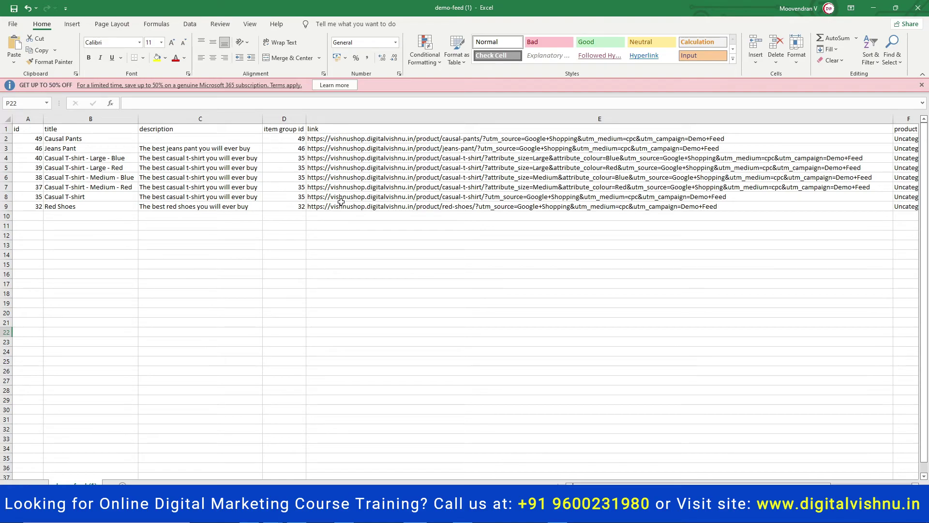
pyautogui.hscroll(4, 622, 171)
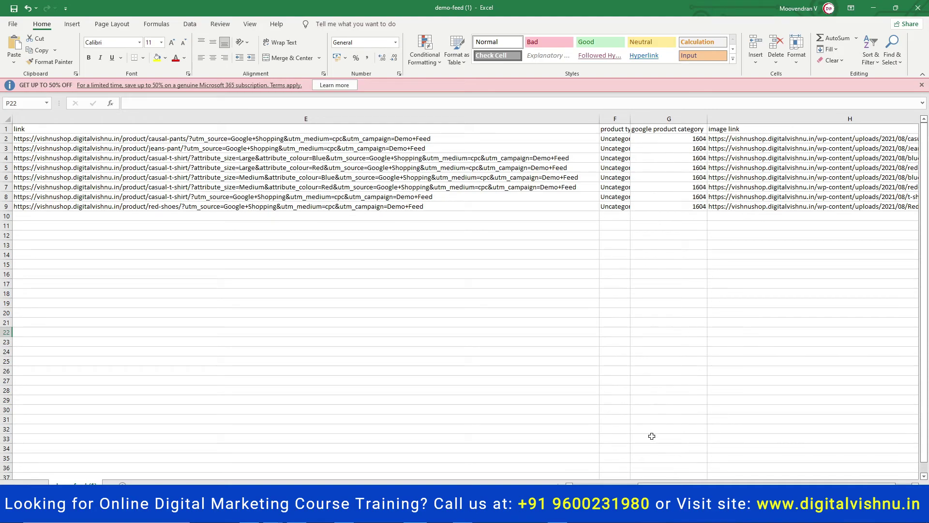
pyautogui.moveTo(666, 484); pyautogui.dragTo(681, 484)
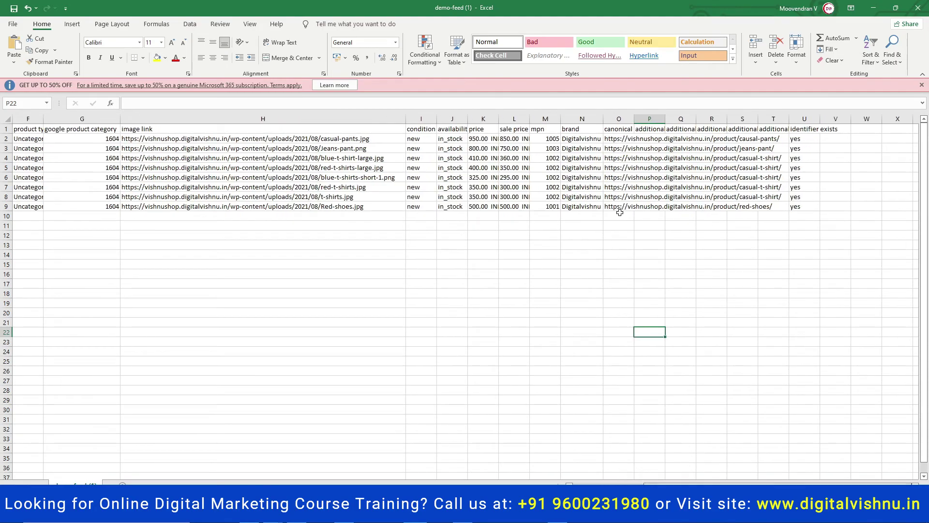
pyautogui.moveTo(583, 131); pyautogui.dragTo(582, 207)
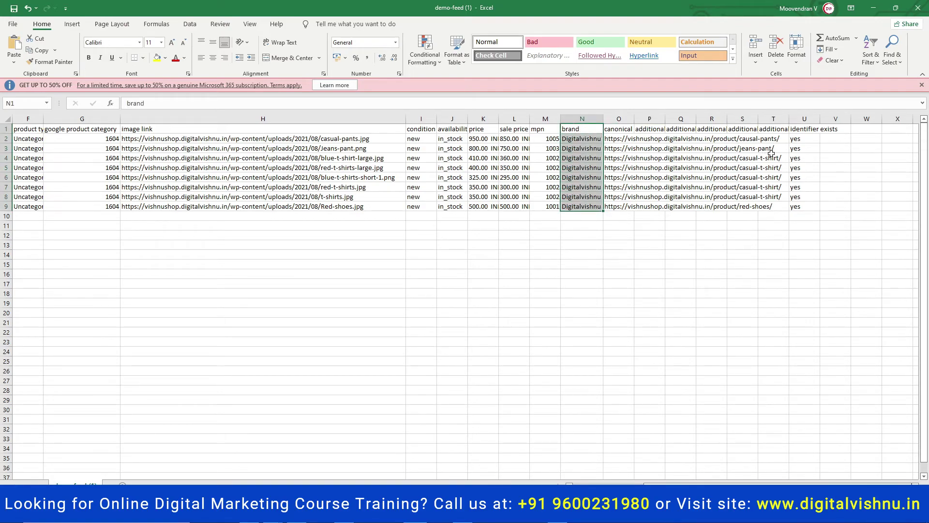
pyautogui.moveTo(422, 132); pyautogui.dragTo(423, 207)
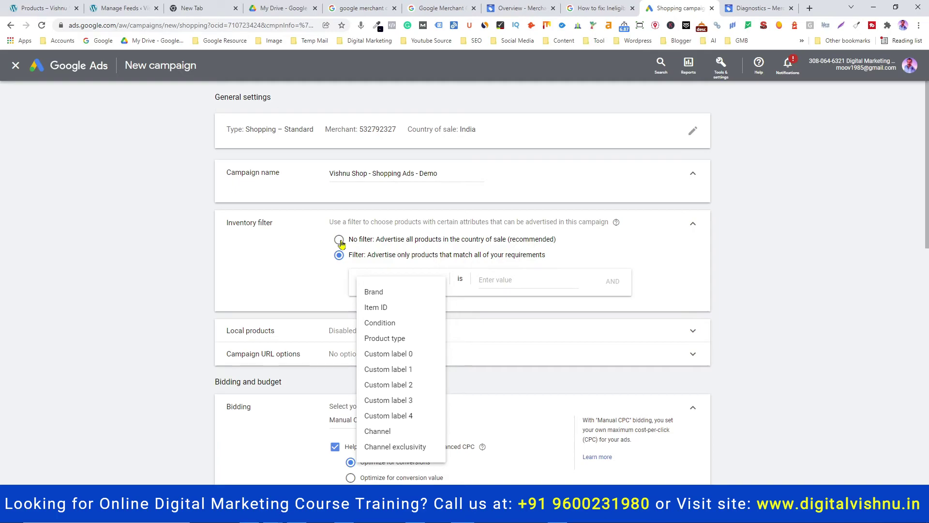
# Reset the inventory filter to 'No filter' and keep Manual CPC as the bid strategy
pyautogui.click(339, 240)
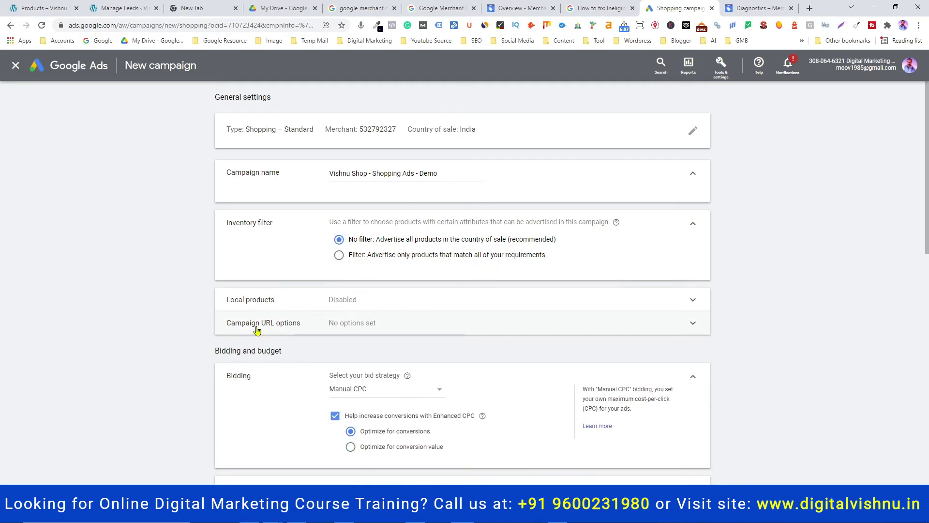
pyautogui.scroll(-1, 346, 376)
pyautogui.click(393, 343)
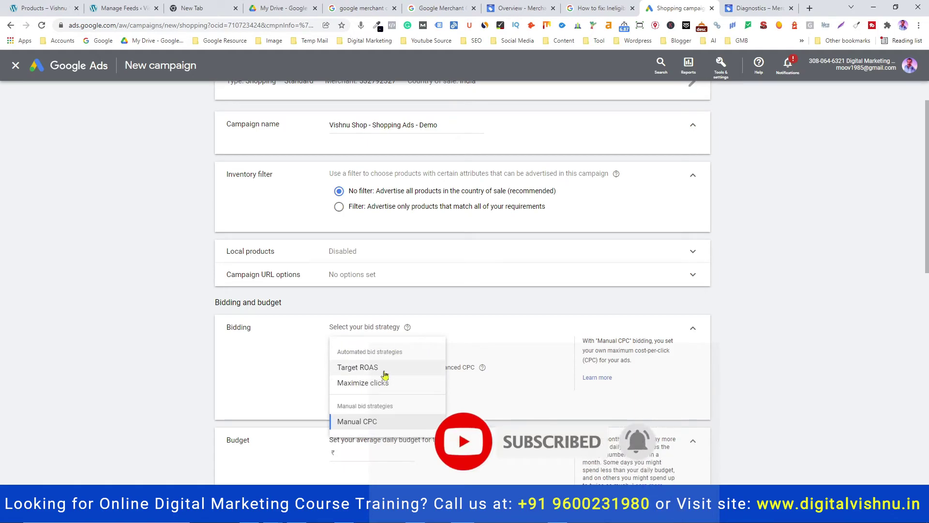
pyautogui.moveTo(389, 386)
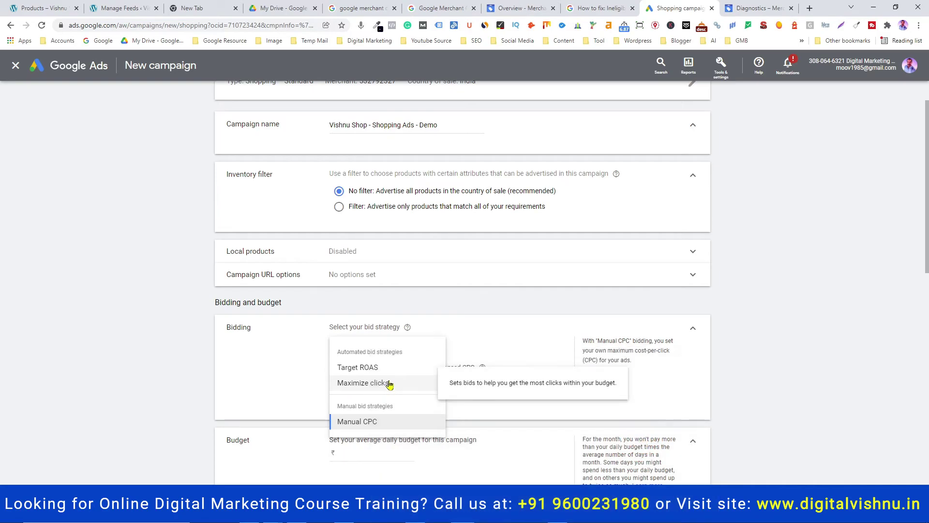
pyautogui.moveTo(382, 426)
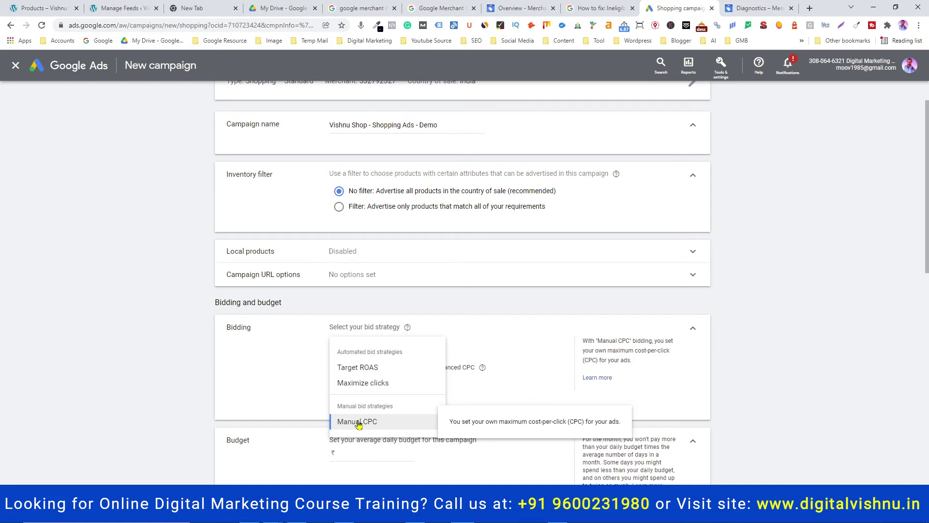
# Keep Manual CPC bidding and enter a ₹1,000 average daily budget
pyautogui.click(358, 422)
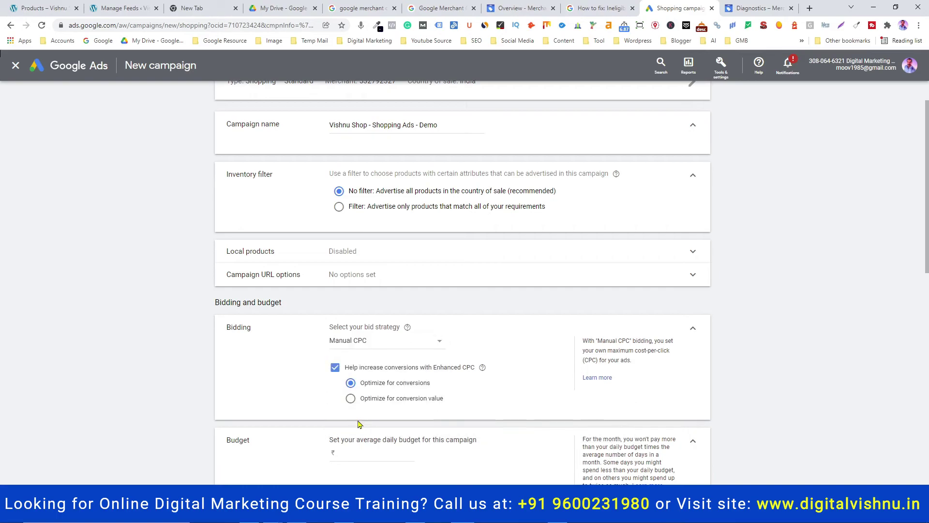
pyautogui.scroll(-2, 287, 380)
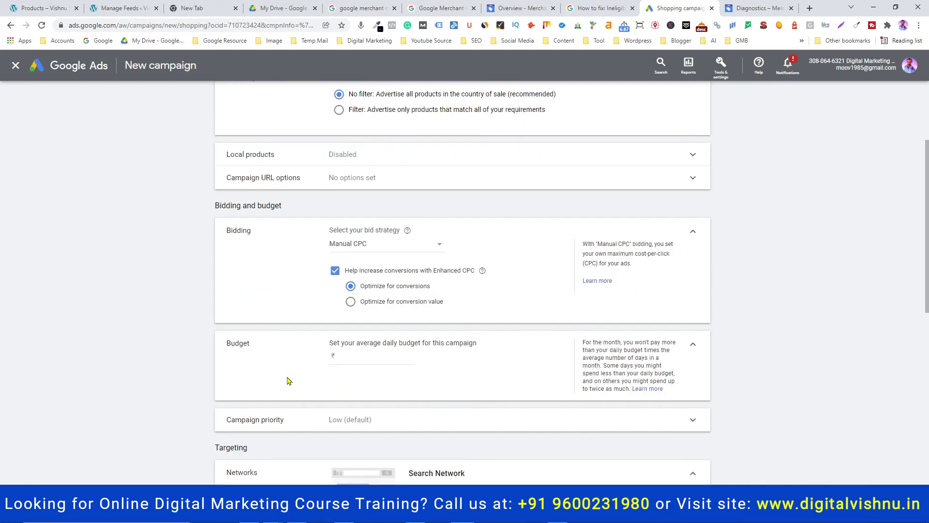
pyautogui.click(343, 359)
pyautogui.write('1000')
# Set the campaign priority to High
pyautogui.scroll(-1, 293, 377)
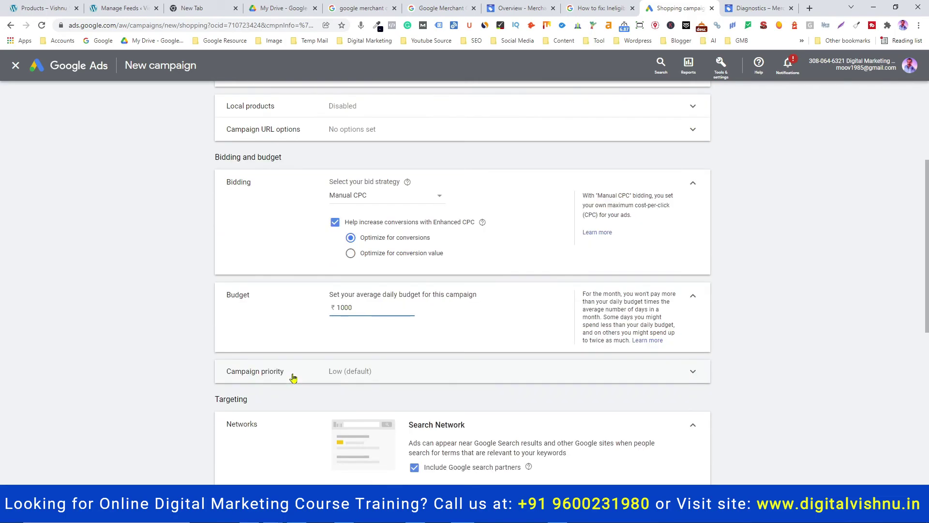
pyautogui.click(367, 380)
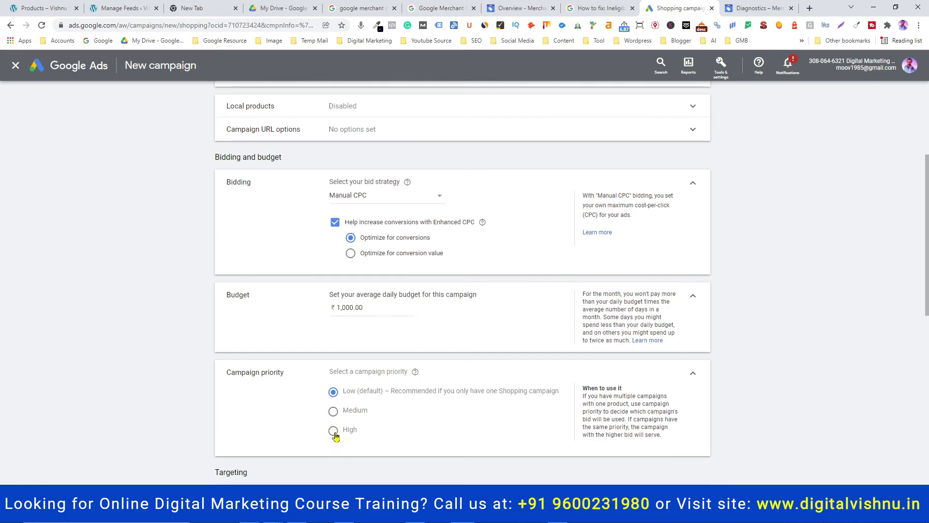
pyautogui.click(334, 432)
# Uncheck 'Include YouTube, Gmail, and Discover' and 'Include Google search partners' in Networks
pyautogui.scroll(-4, 374, 403)
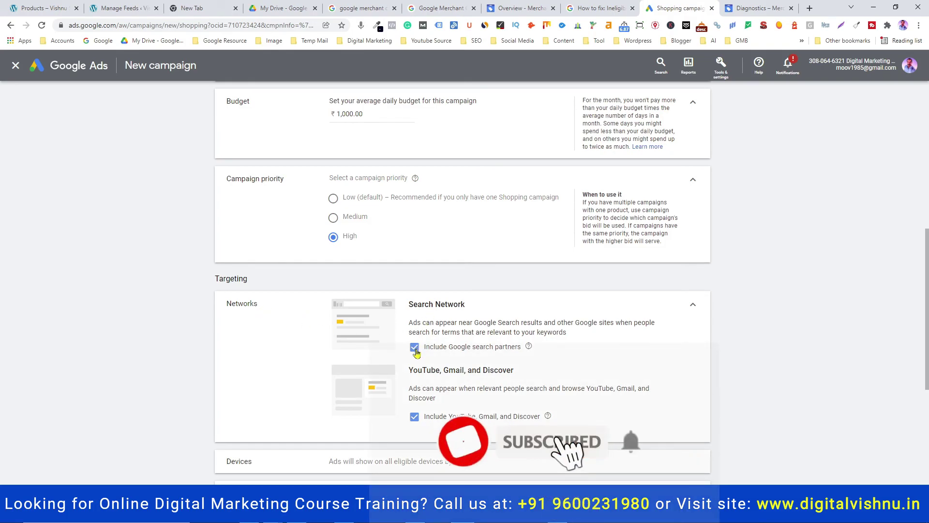
pyautogui.click(415, 418)
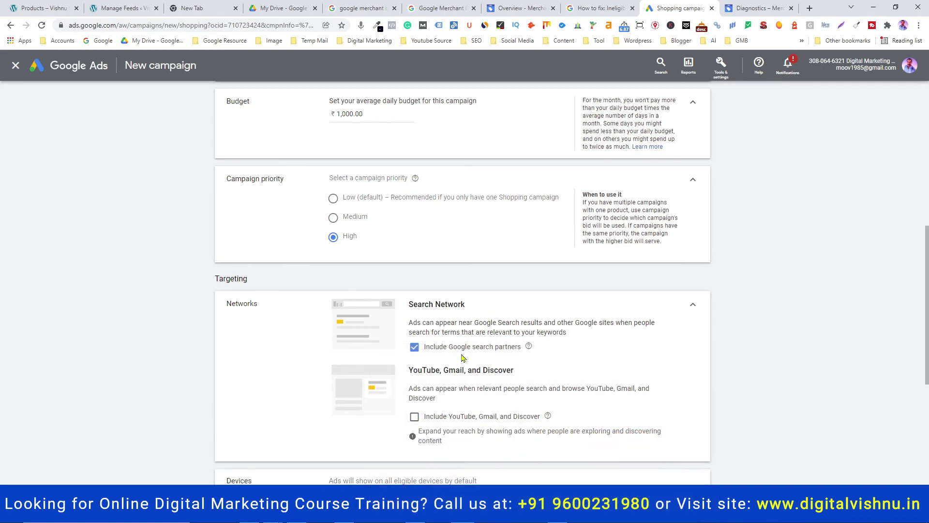
pyautogui.click(414, 349)
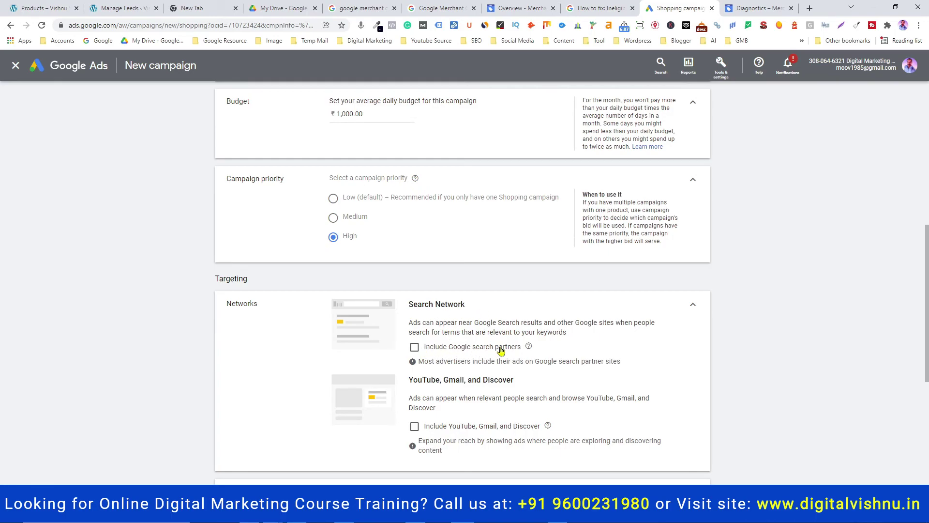
pyautogui.scroll(-4, 472, 347)
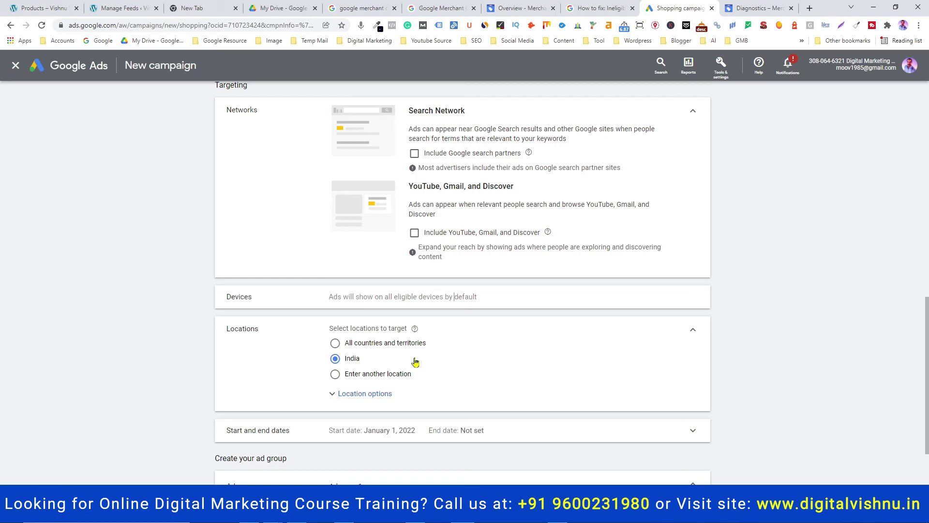
# Rename 'Ad group 1' to 'Vishnu Shop - Shopping Ad' and set its bid to ₹20
pyautogui.scroll(-2, 415, 362)
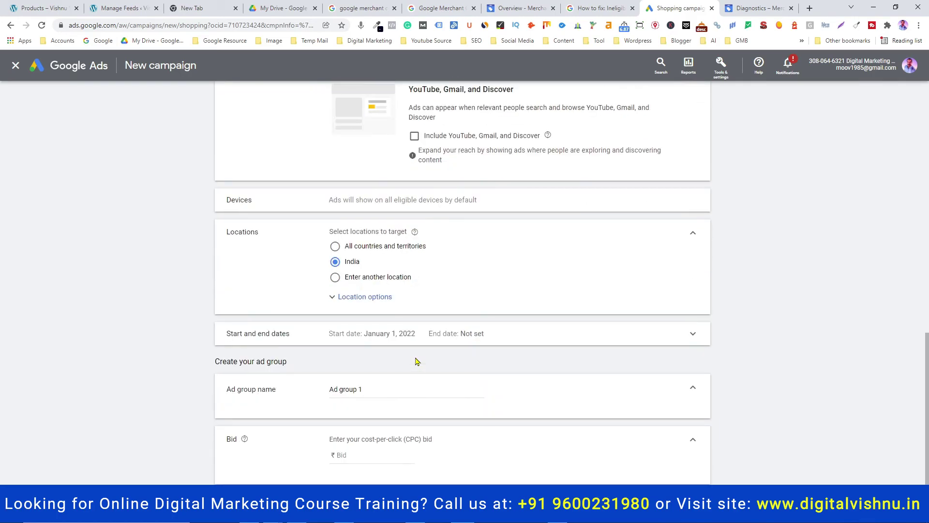
pyautogui.click(568, 341)
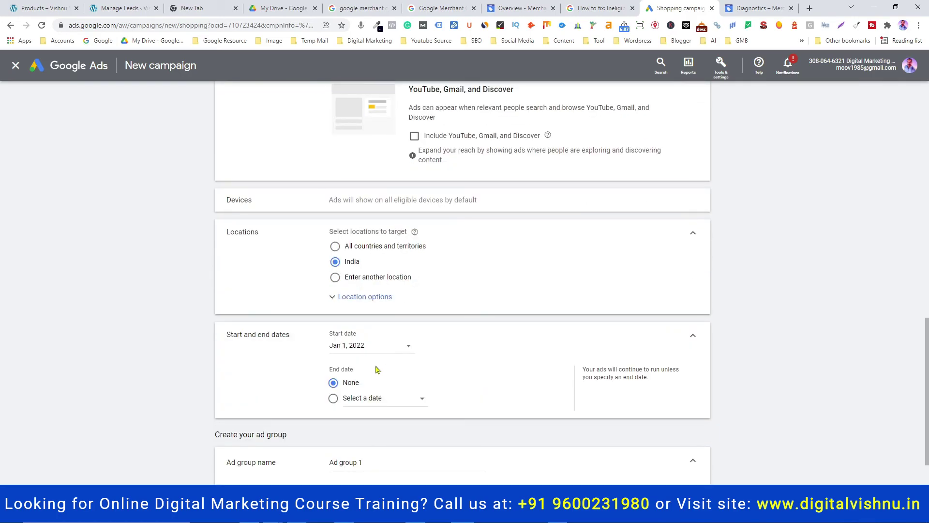
pyautogui.scroll(-2, 463, 393)
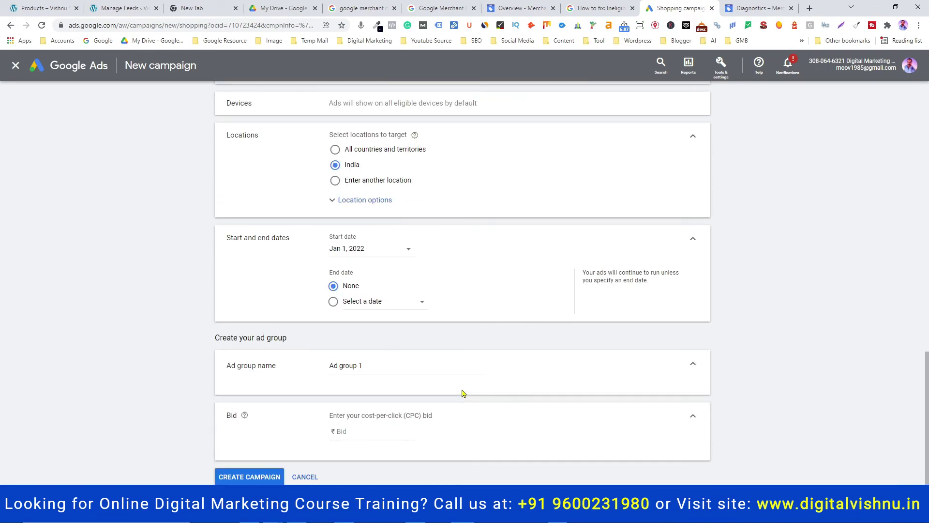
pyautogui.moveTo(372, 365); pyautogui.dragTo(301, 372)
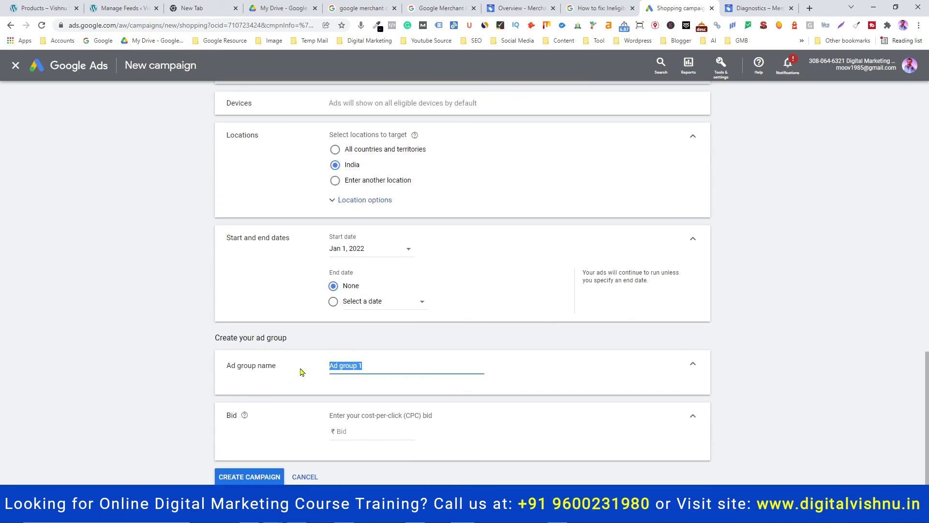
pyautogui.write('Vishnu Shop - Shopping Ad')
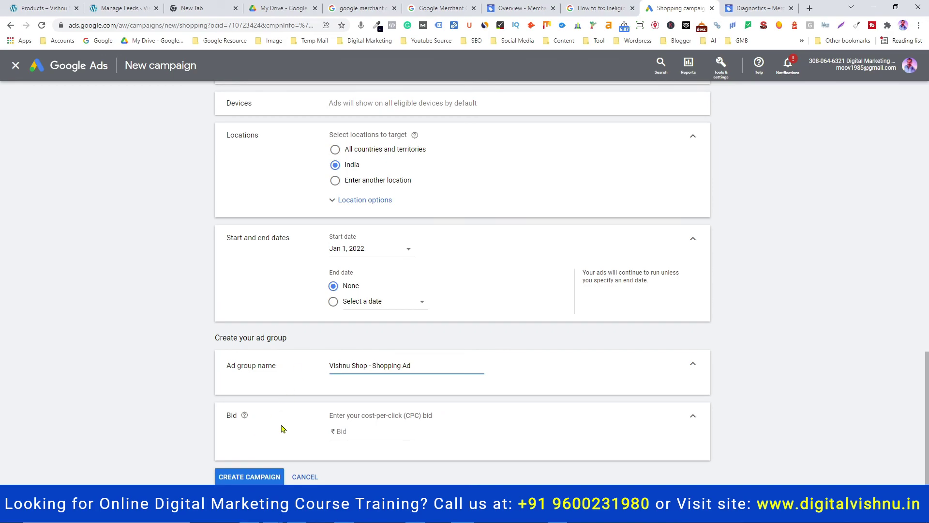
pyautogui.click(350, 431)
pyautogui.write('20')
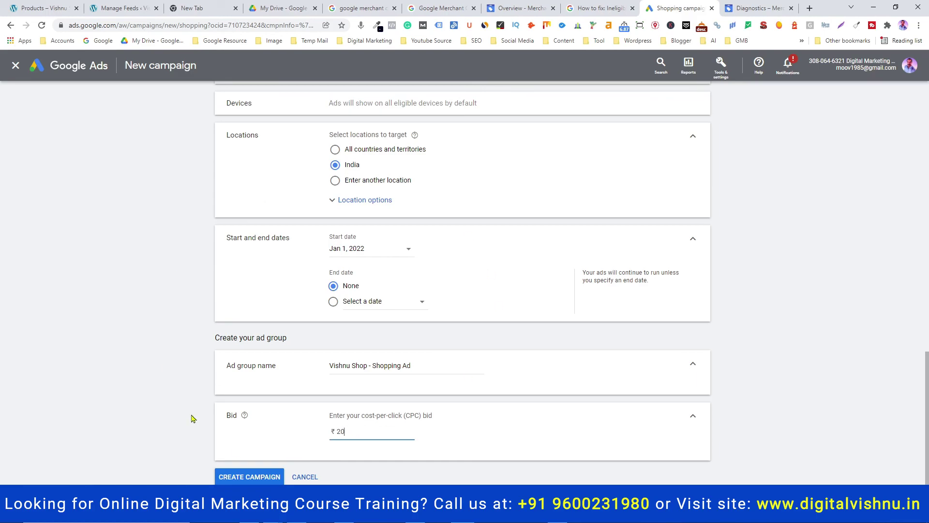
# Create the campaign and save the All products group's max CPC at ₹20.00
pyautogui.click(250, 477)
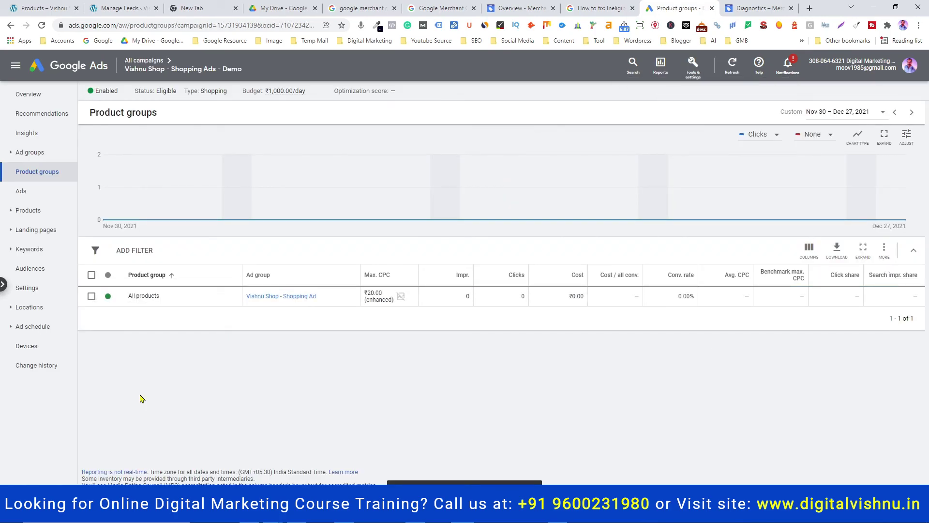
pyautogui.moveTo(383, 275)
pyautogui.moveTo(463, 277)
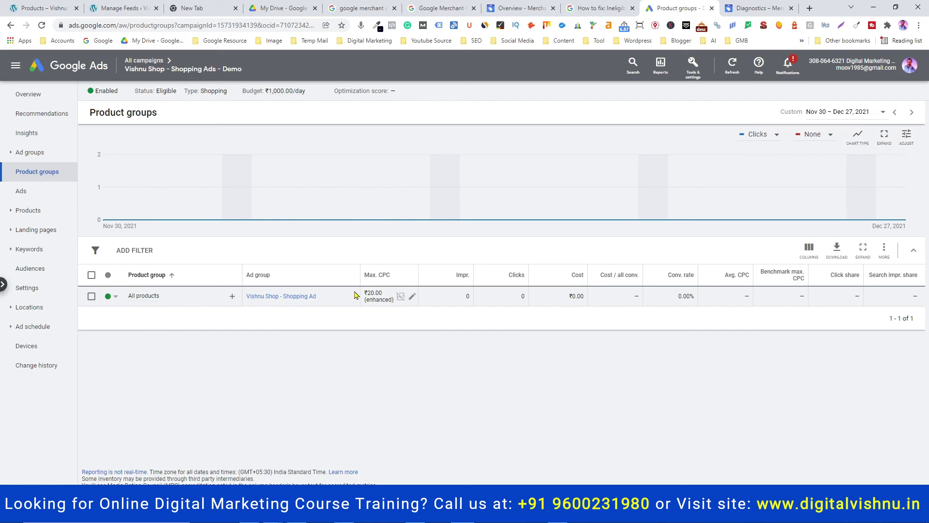
pyautogui.click(413, 298)
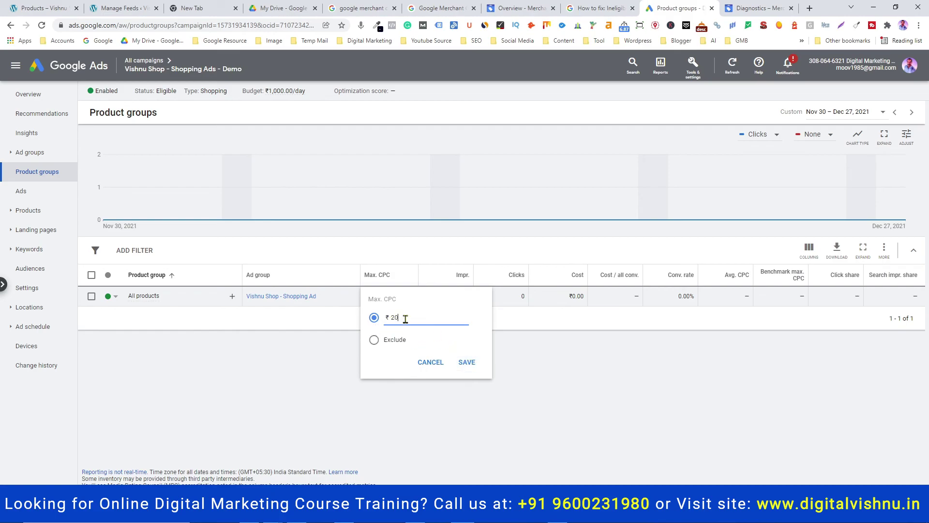
pyautogui.click(464, 362)
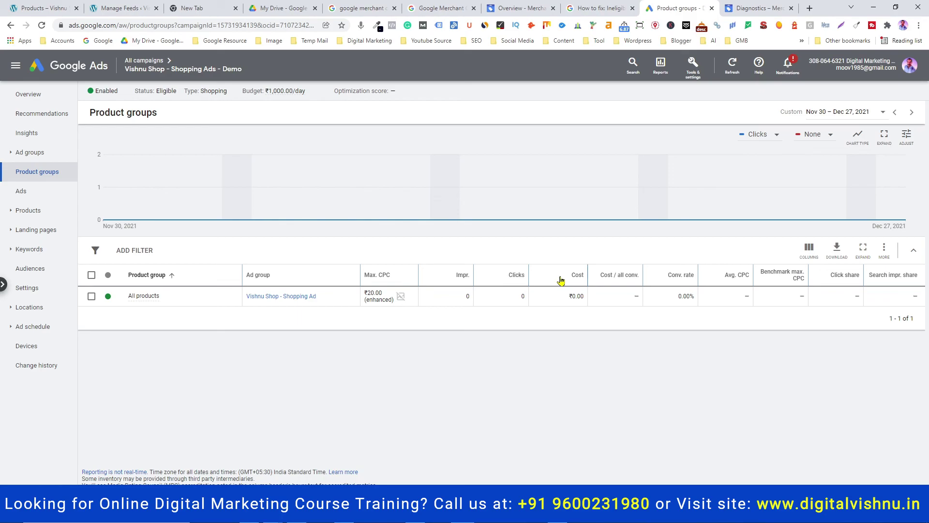
pyautogui.moveTo(676, 277)
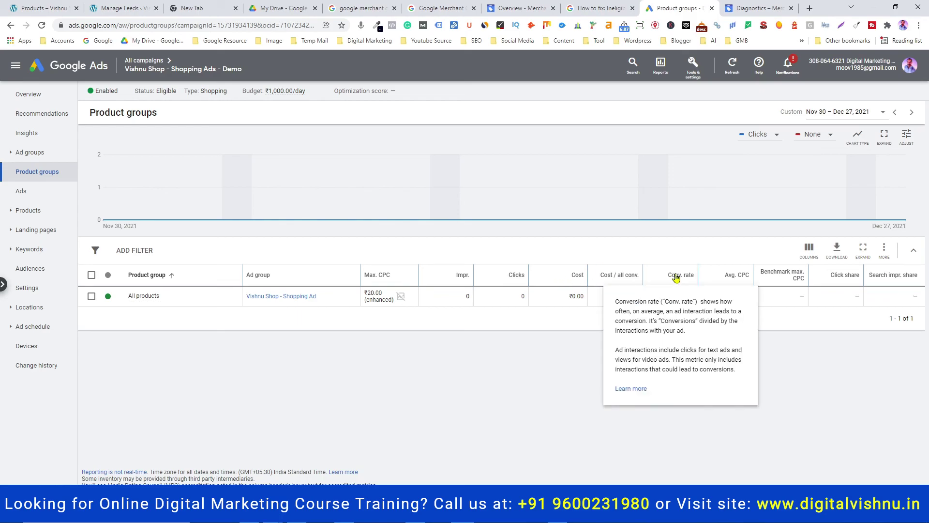